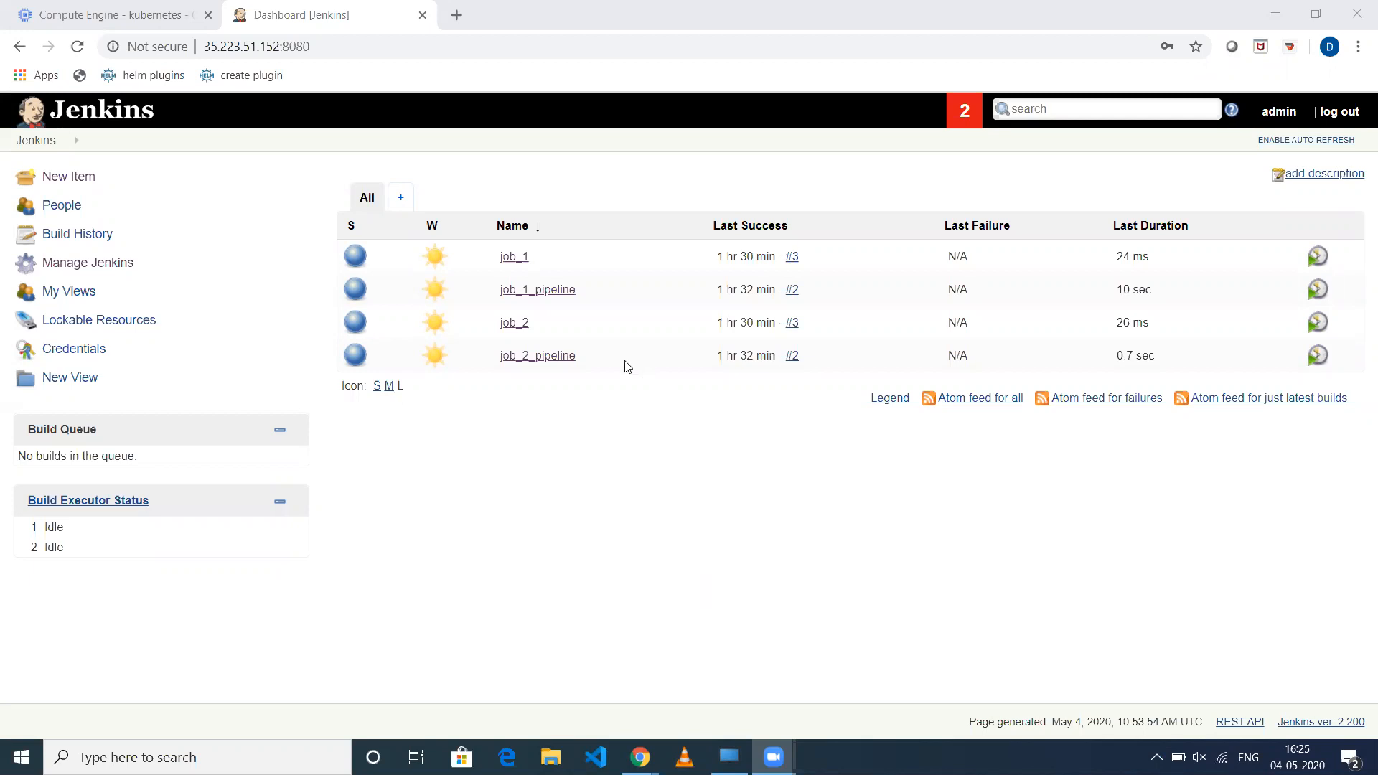
# Step: Run a build of job_1 with the ENV parameter set to Prod
pyautogui.click(518, 258)
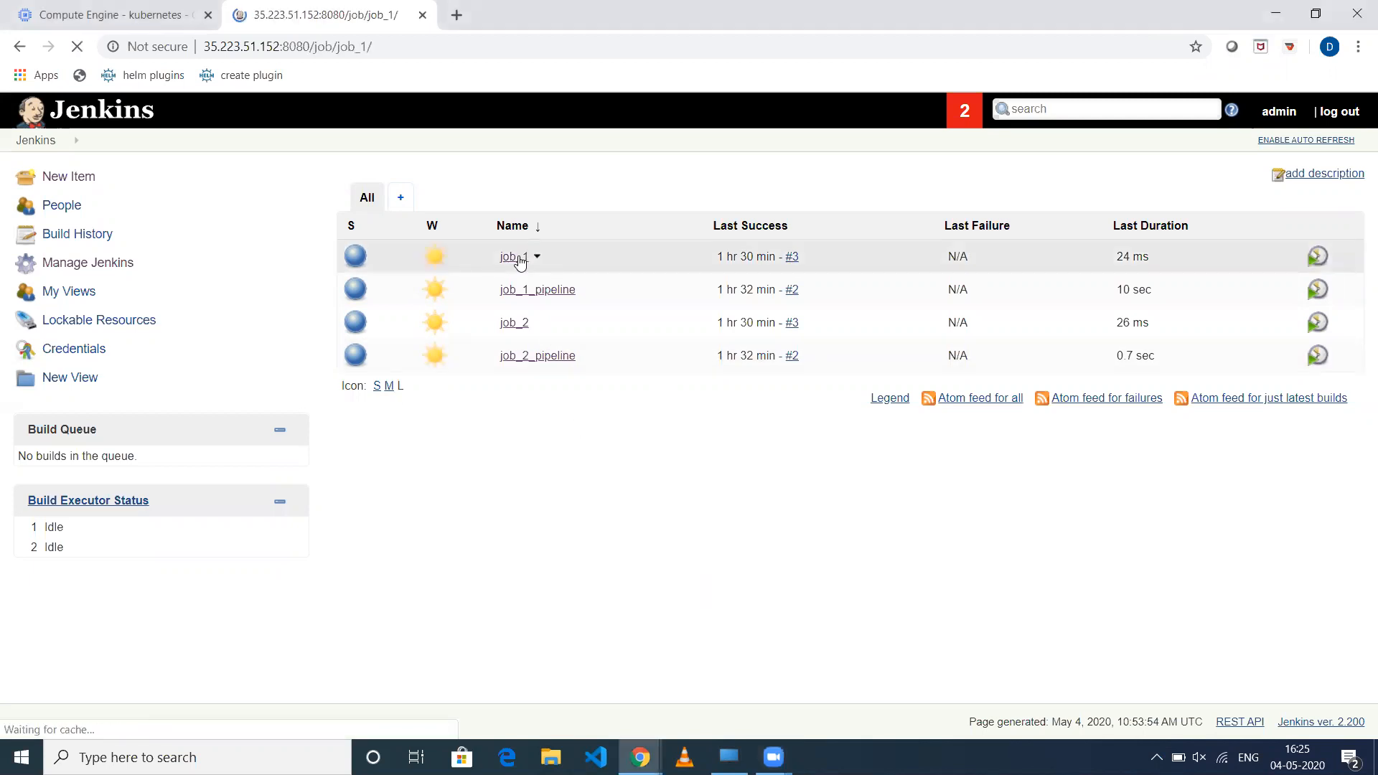
pyautogui.click(113, 294)
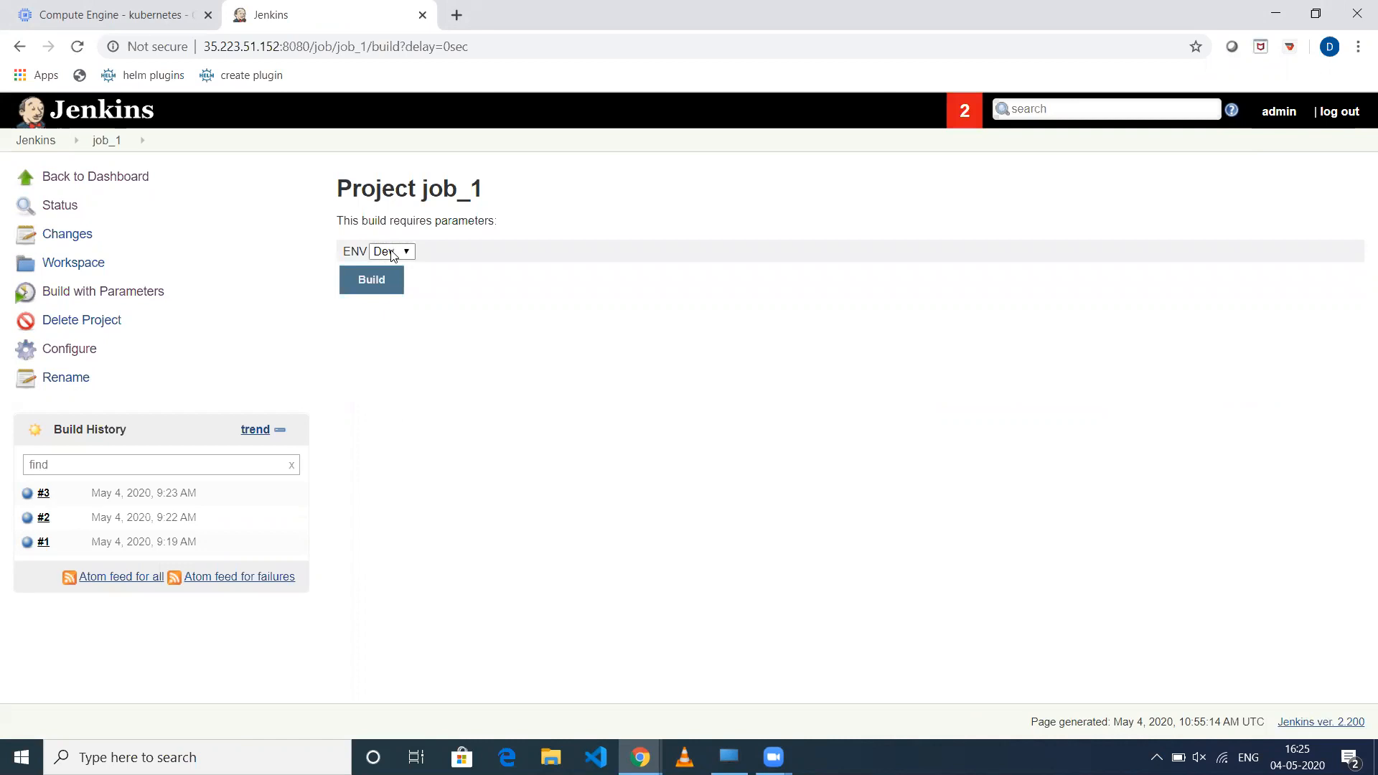
pyautogui.click(393, 252)
pyautogui.click(387, 291)
pyautogui.click(378, 287)
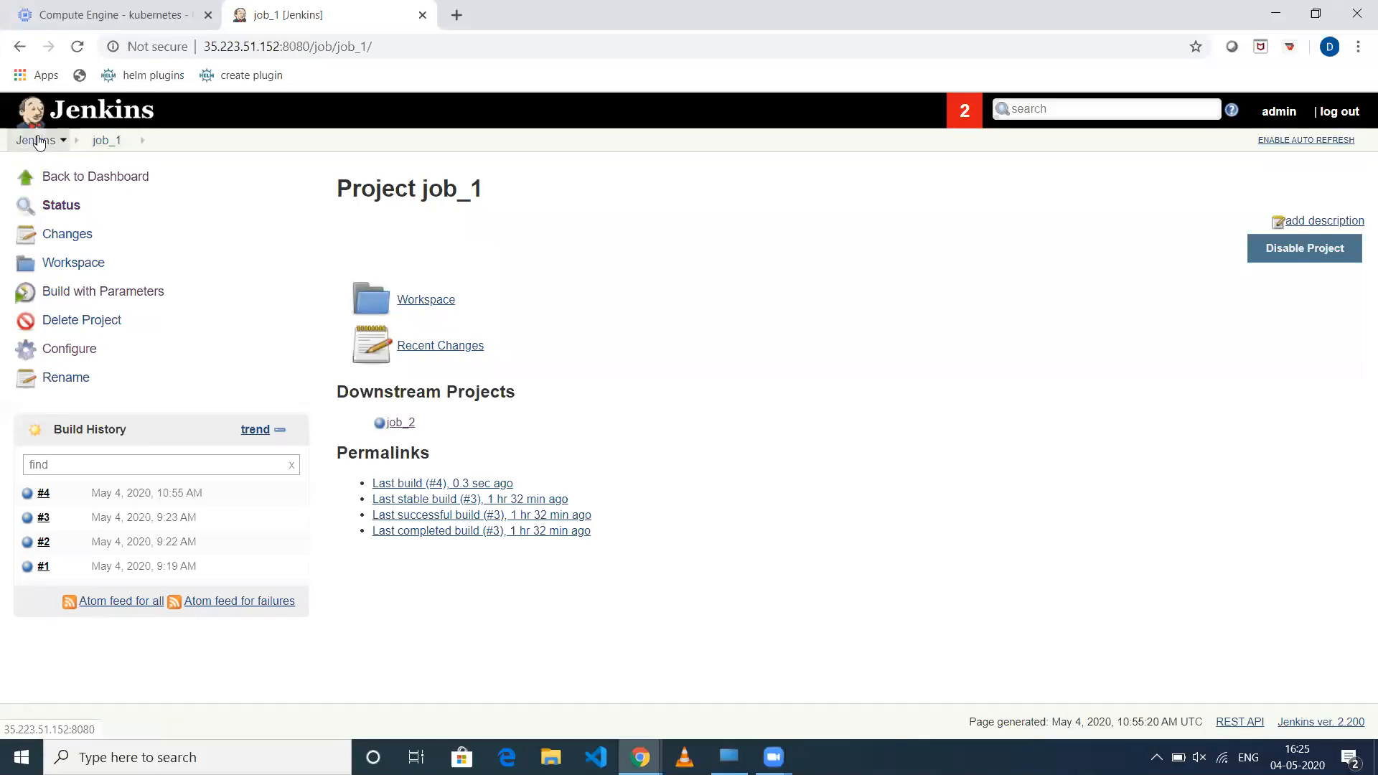
# Step: Open the Jenkins dashboard at 35.223.51.152:8080 in a new browser tab, keeping the job_1 page open
pyautogui.click(432, 46)
pyautogui.hotkey('ctrl', 'c')
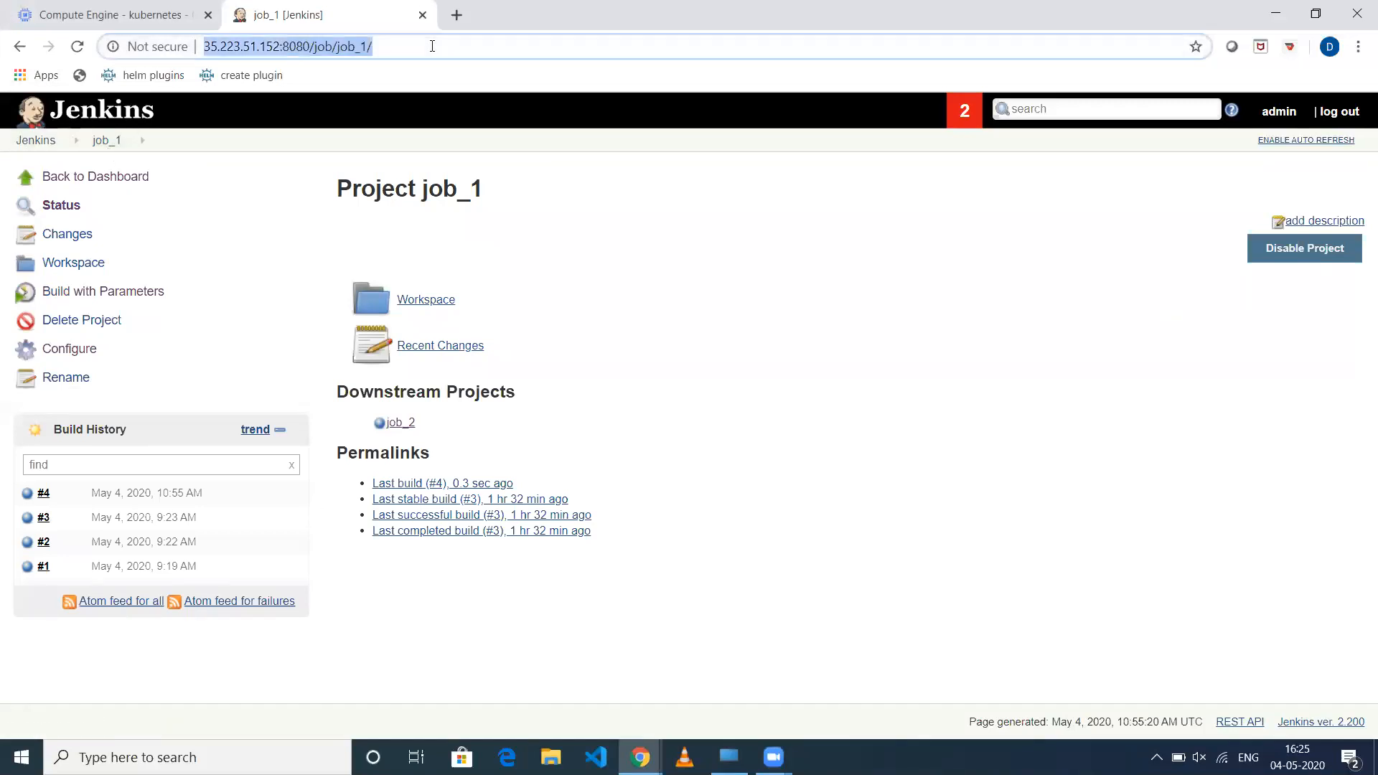
pyautogui.click(457, 16)
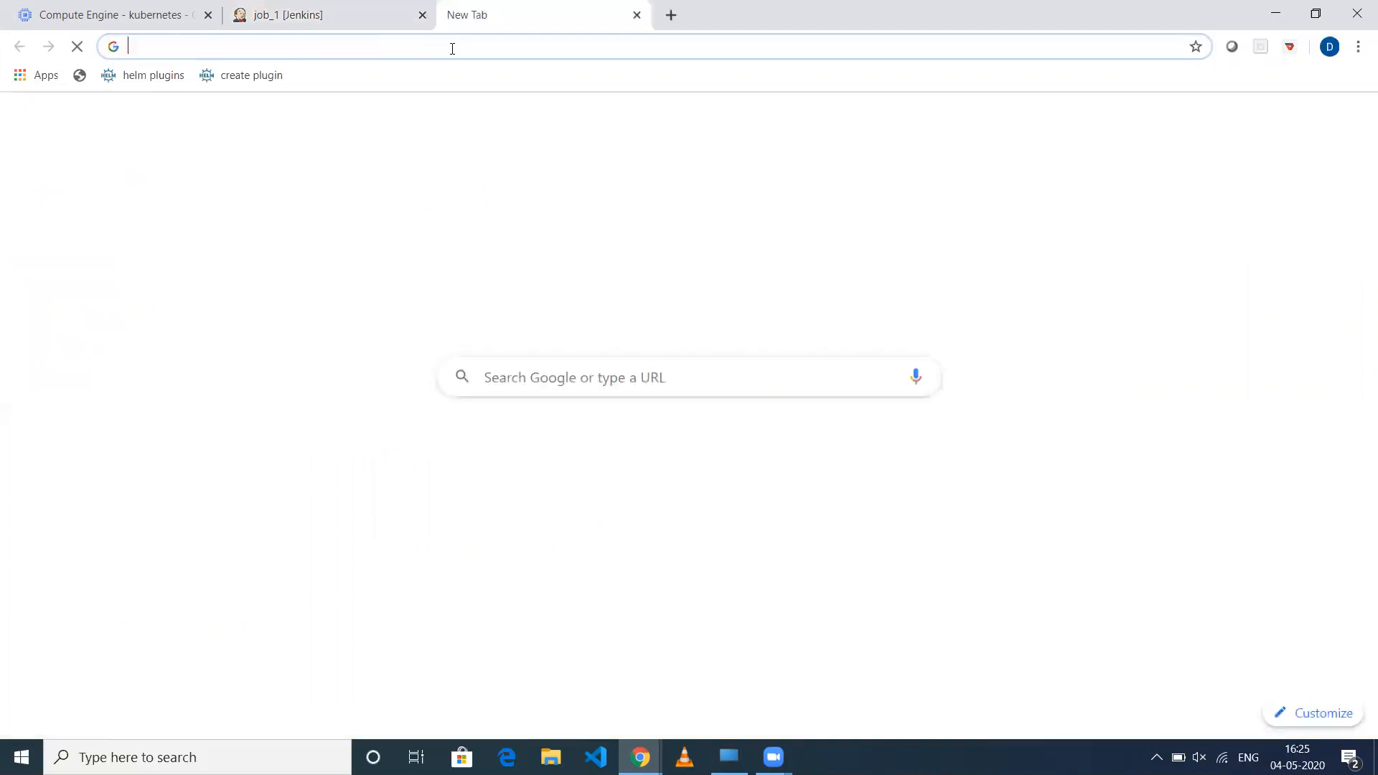
pyautogui.hotkey('ctrl', 'v')
pyautogui.press('BackSpace')
pyautogui.press('BackSpace')
pyautogui.press('BackSpace')
pyautogui.press('BackSpace')
pyautogui.press('BackSpace')
pyautogui.press('BackSpace')
pyautogui.press('BackSpace')
pyautogui.press('BackSpace')
pyautogui.press('BackSpace')
pyautogui.press('BackSpace')
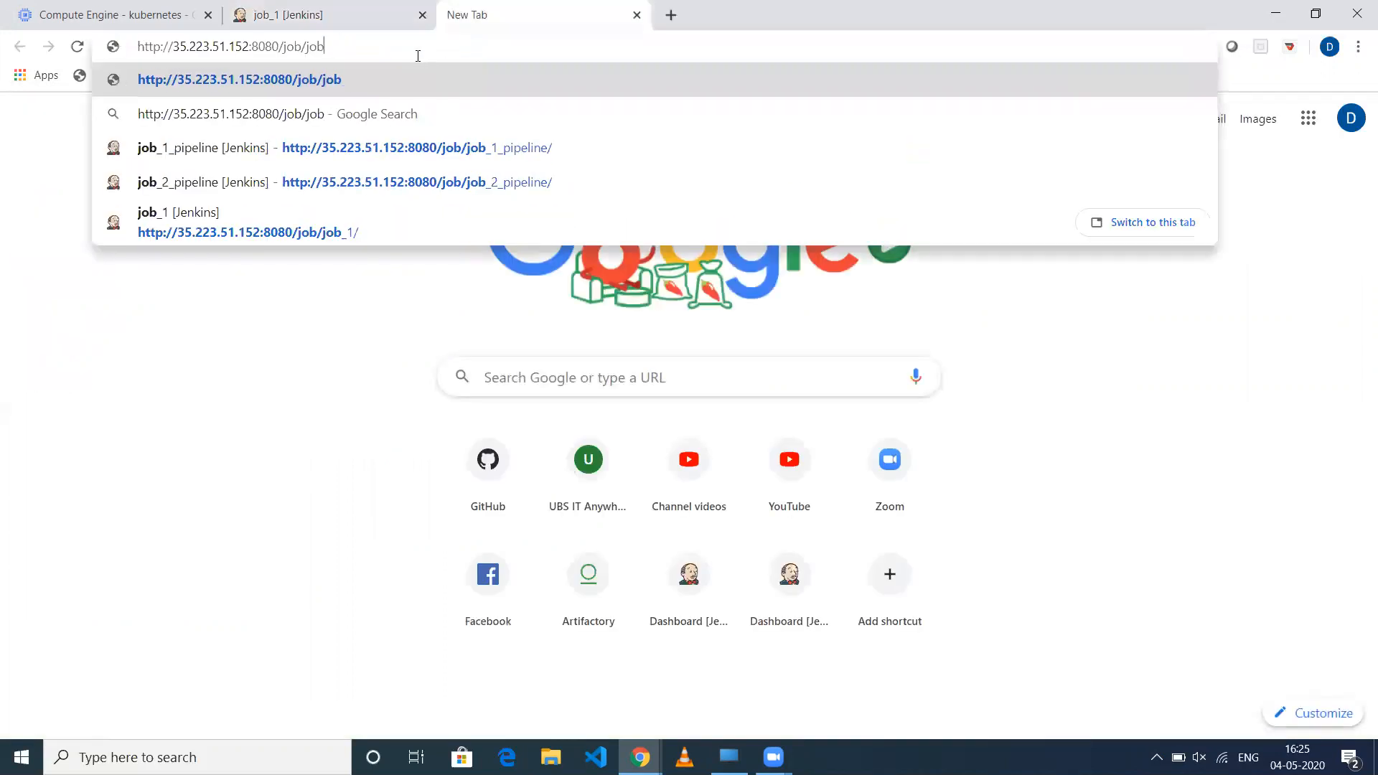
pyautogui.press('Return')
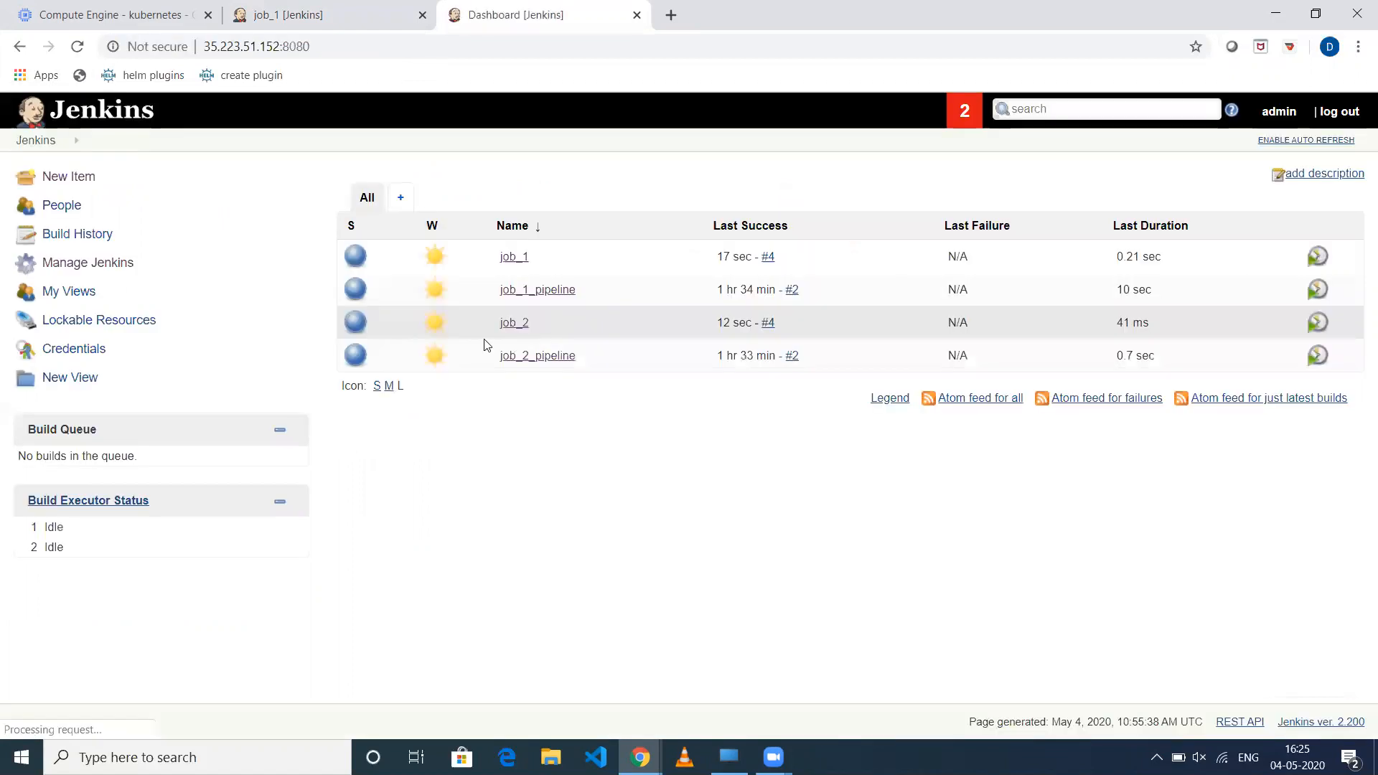
# Step: Check the environment value echoed in the console output of job_2's build #4
pyautogui.click(516, 324)
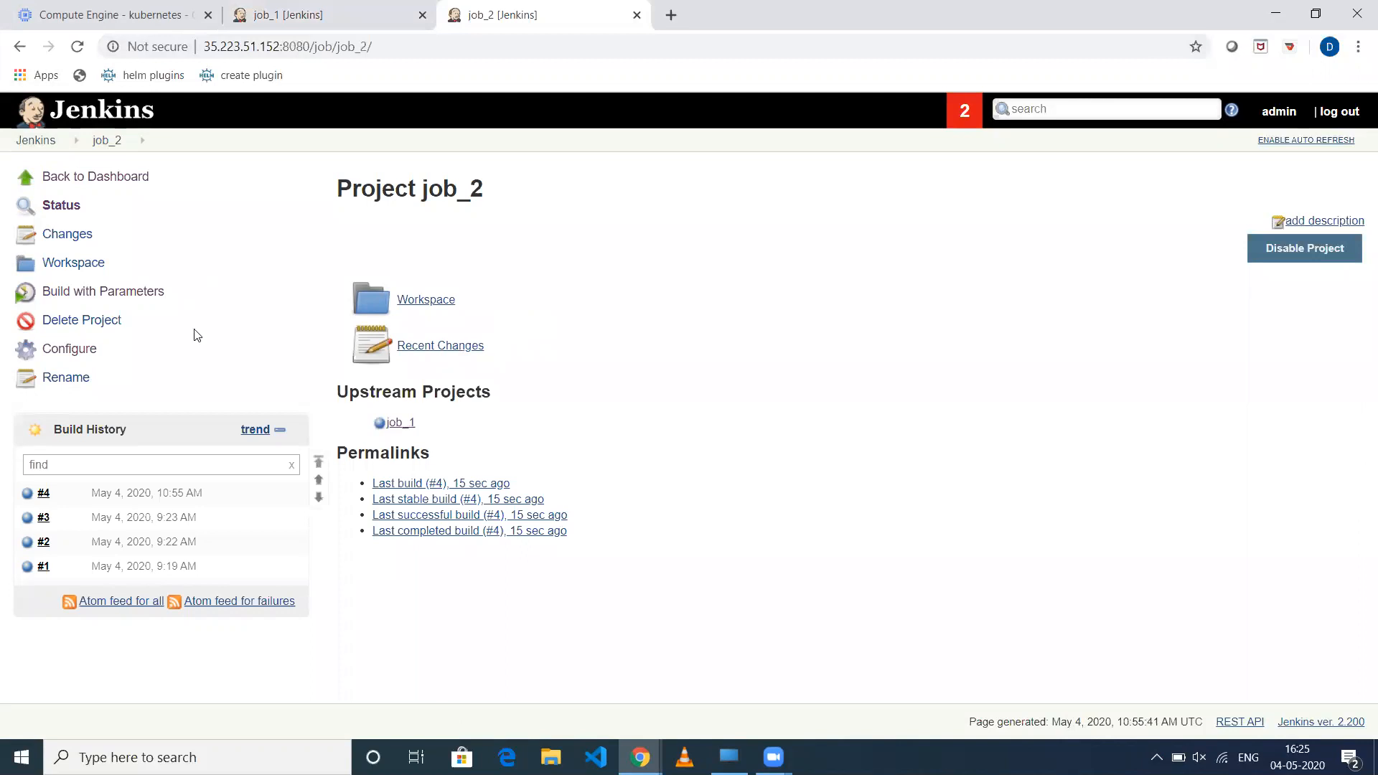
pyautogui.click(26, 498)
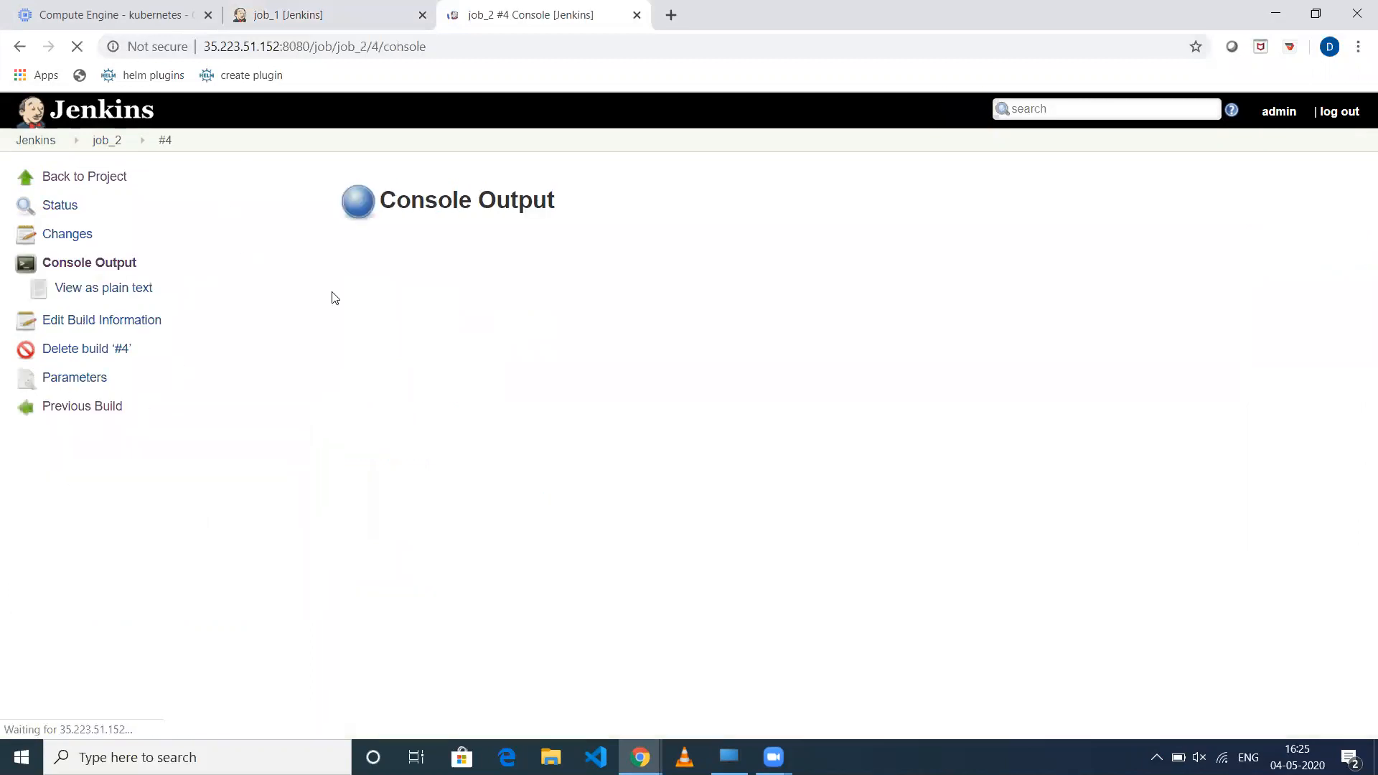
pyautogui.moveTo(364, 359)
pyautogui.mouseDown()
pyautogui.moveTo(321, 358)
pyautogui.moveTo(336, 358)
pyautogui.mouseUp()
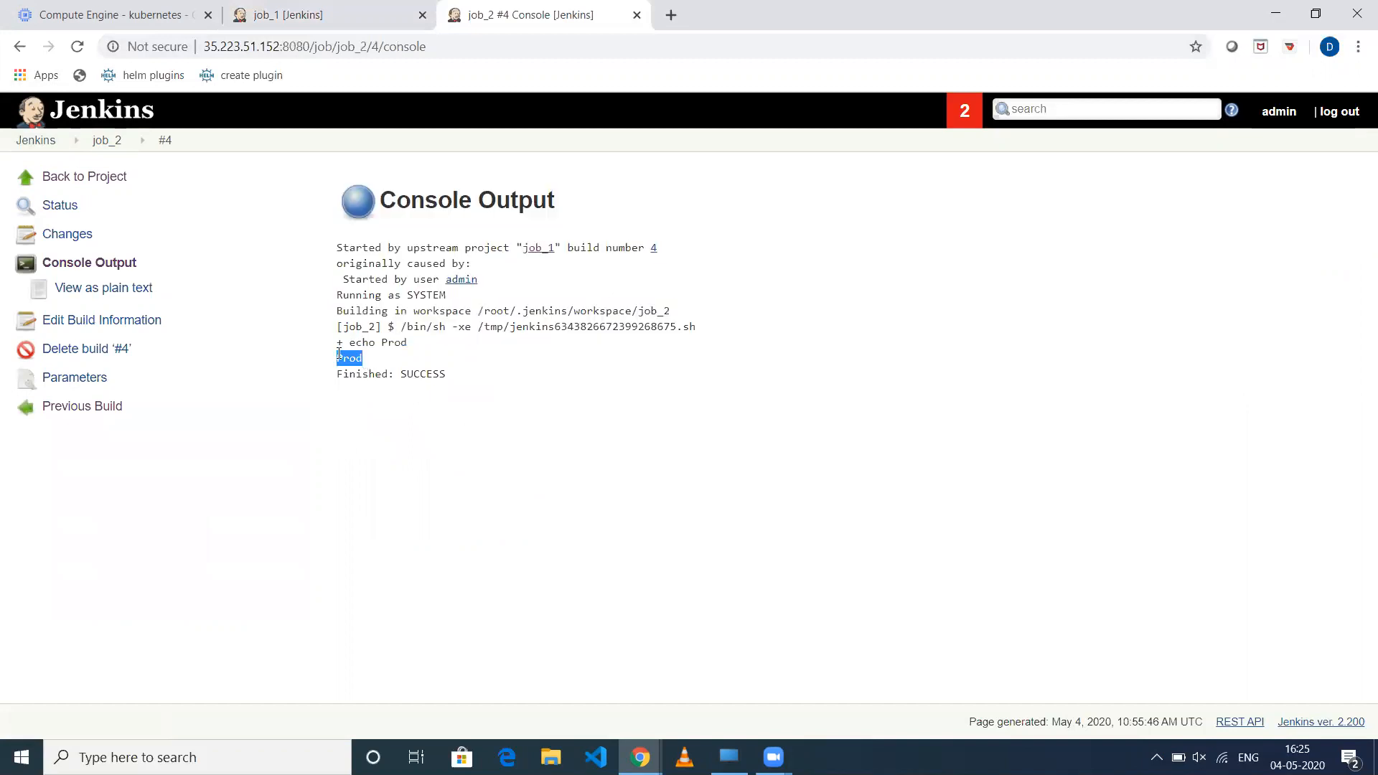
# Step: Return to the job_1 page and run a build with the ENV parameter set to Dev
pyautogui.click(310, 15)
pyautogui.click(129, 293)
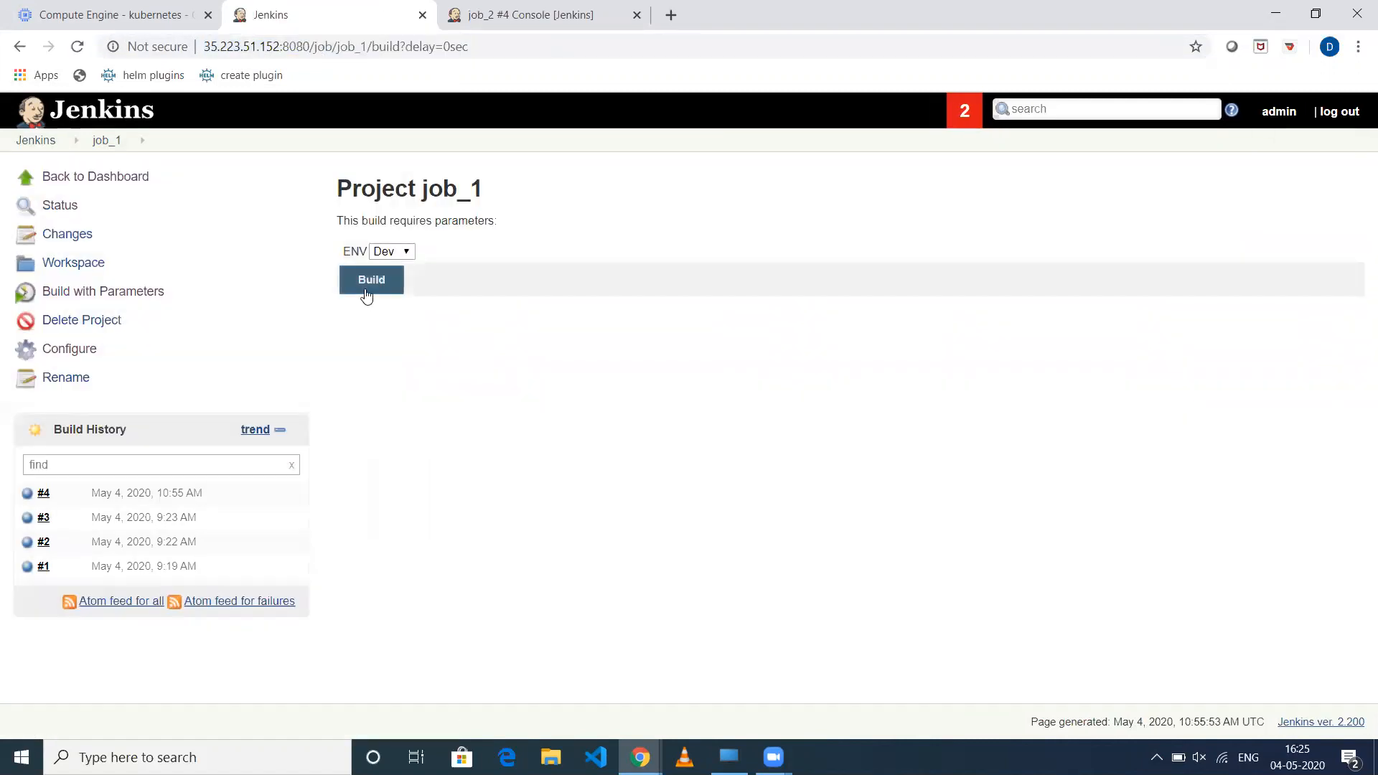
pyautogui.click(366, 281)
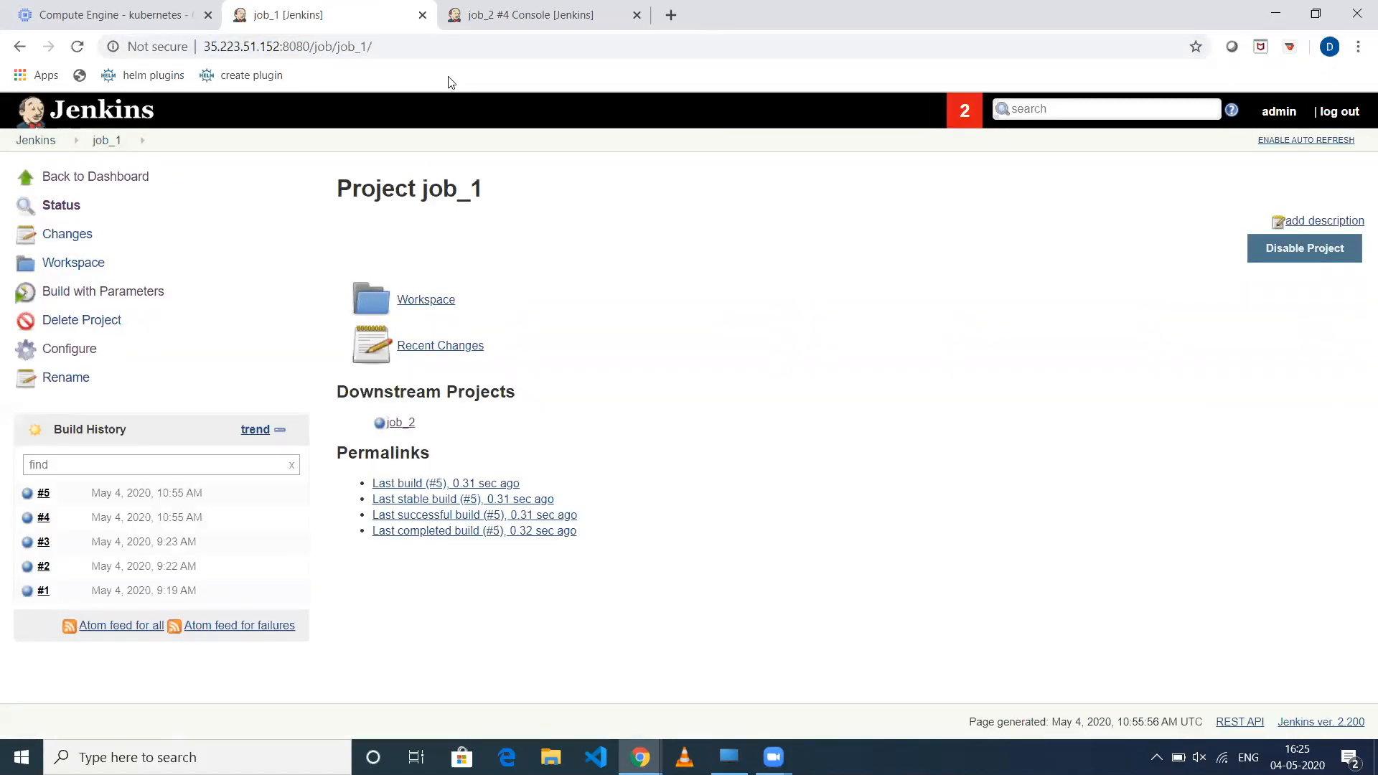
# Step: Examine the console output of job_1's build #5 for the echoed value and the downstream trigger
pyautogui.click(29, 495)
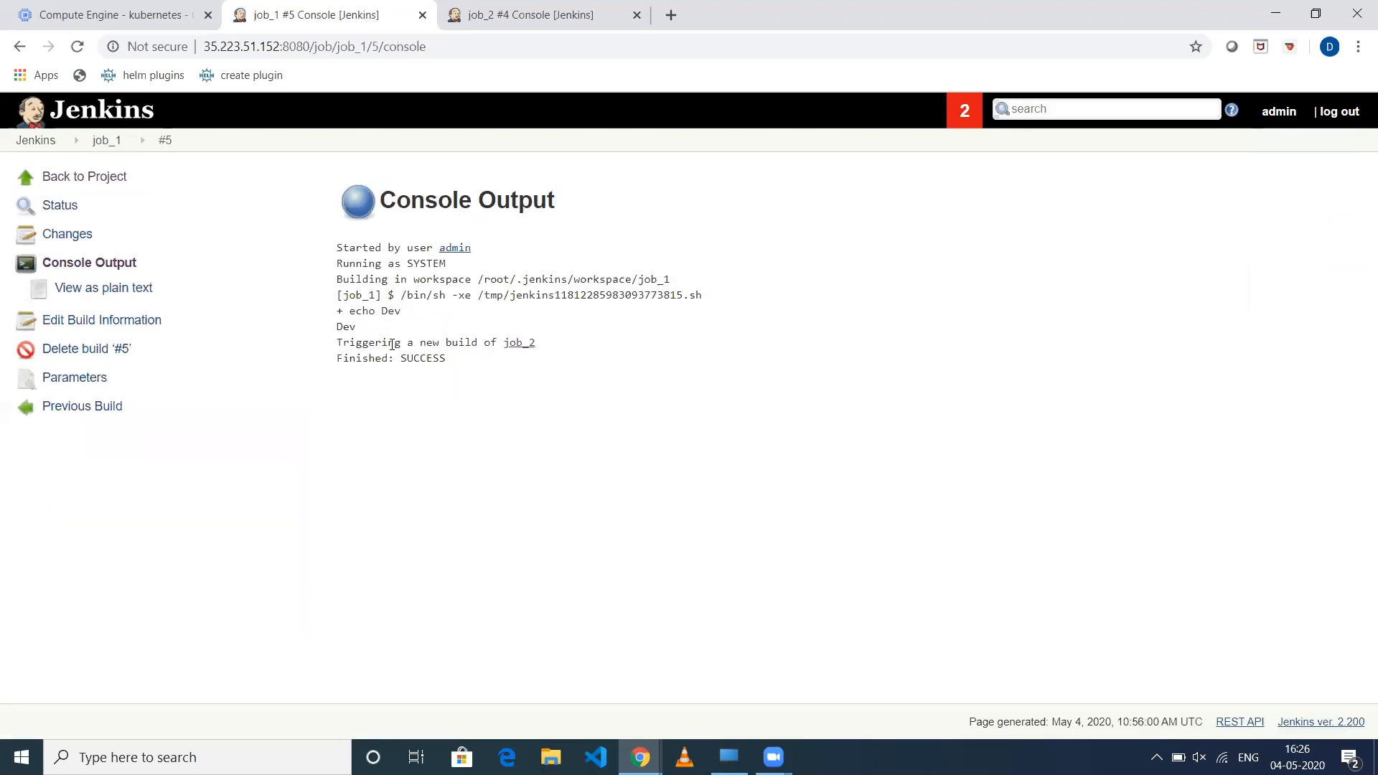
pyautogui.moveTo(346, 313); pyautogui.dragTo(564, 348)
pyautogui.click(372, 329)
pyautogui.click(382, 329)
# Step: Check the environment value echoed in the console output of job_2's build #5
pyautogui.hotkey('ctrl', 'Tab')
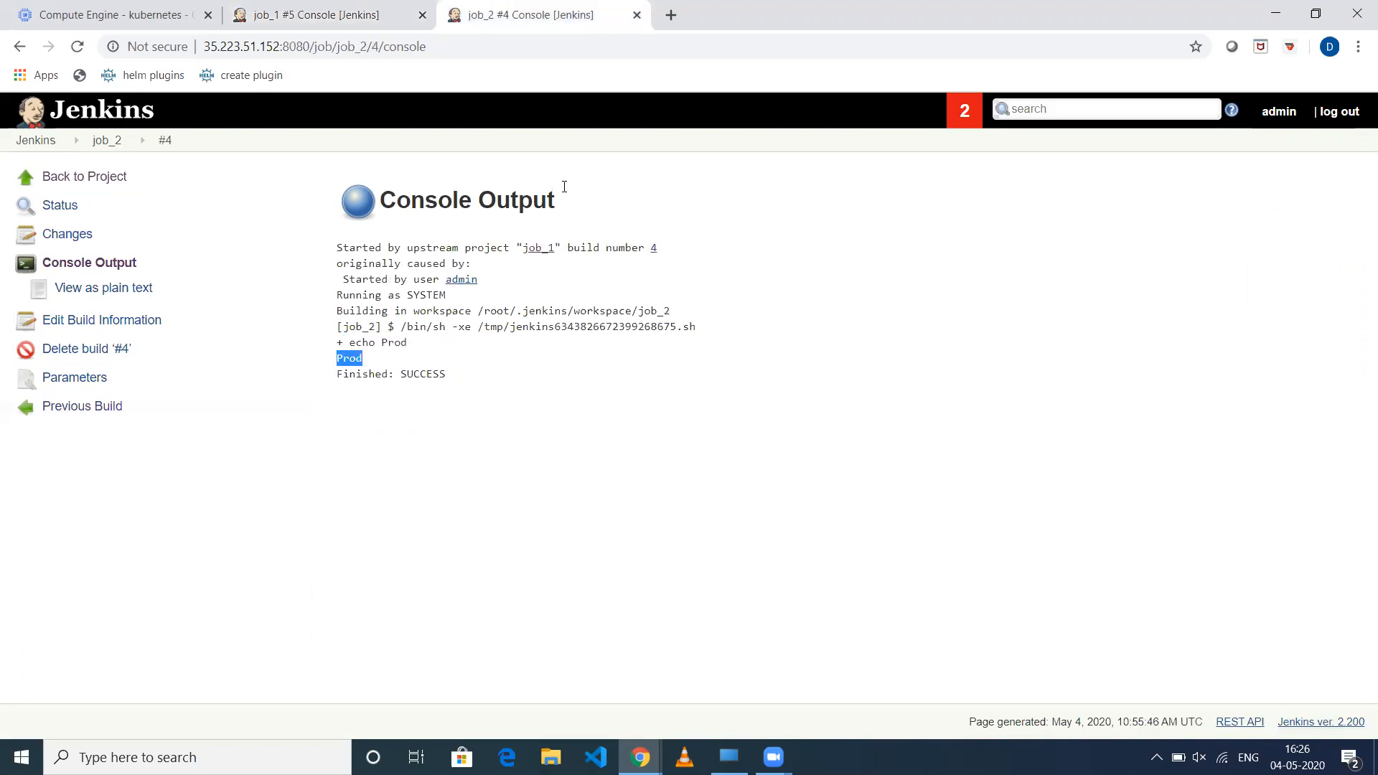
pyautogui.click(107, 140)
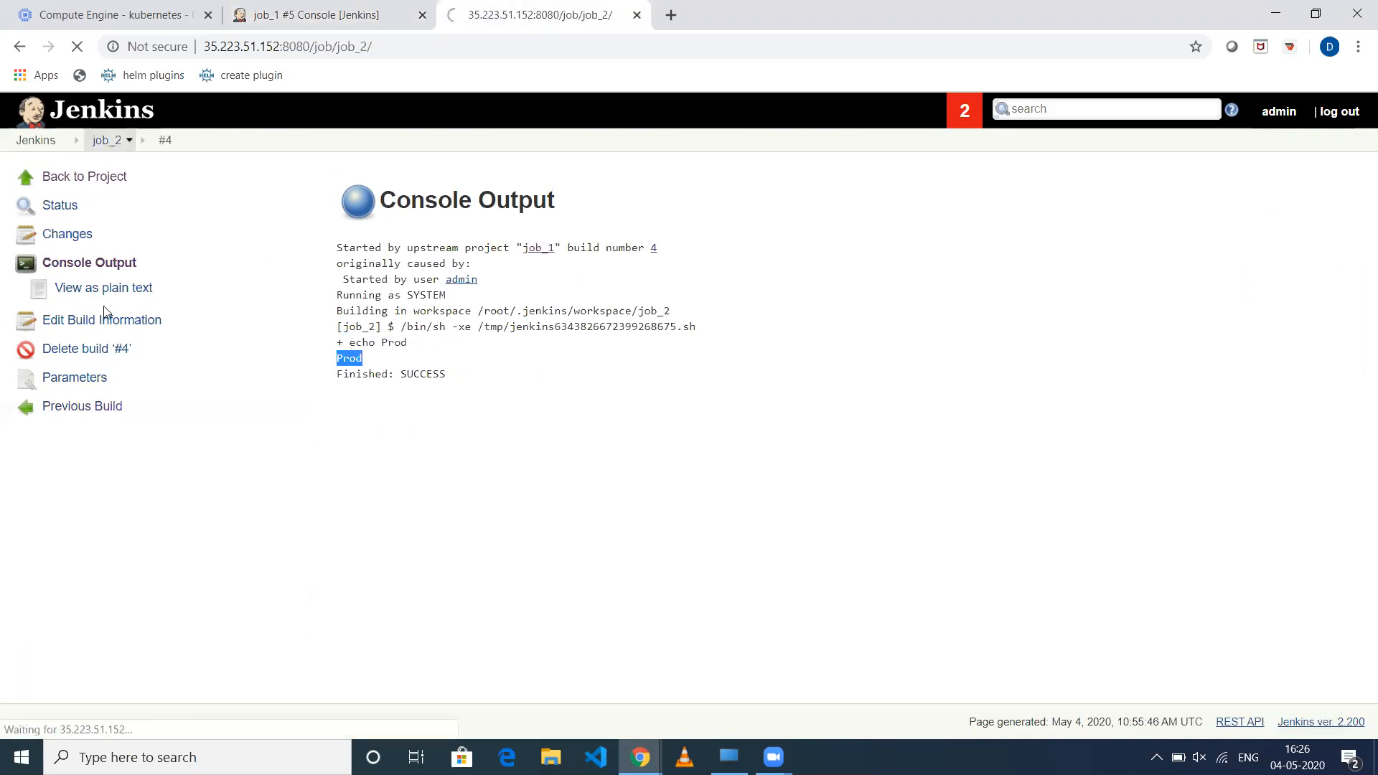
pyautogui.click(28, 494)
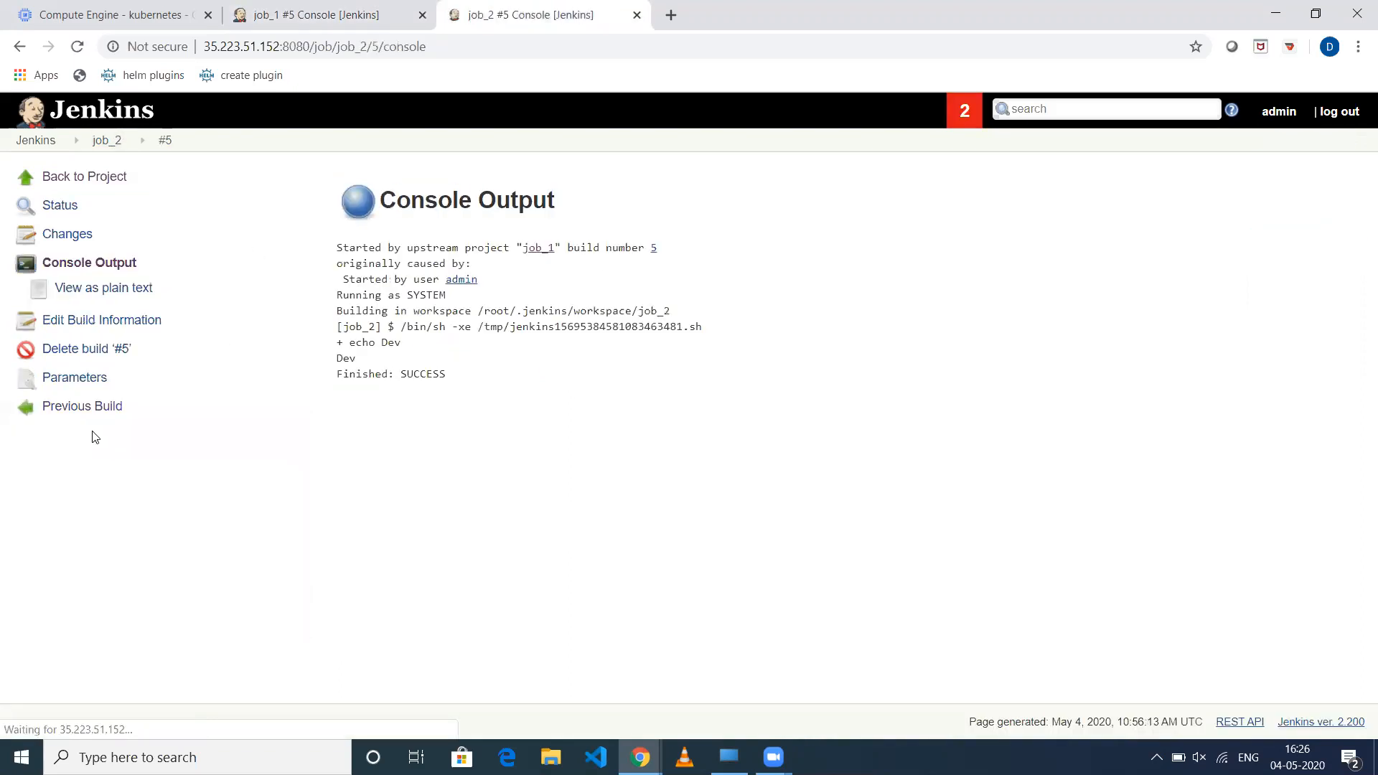
pyautogui.moveTo(356, 359); pyautogui.dragTo(314, 363)
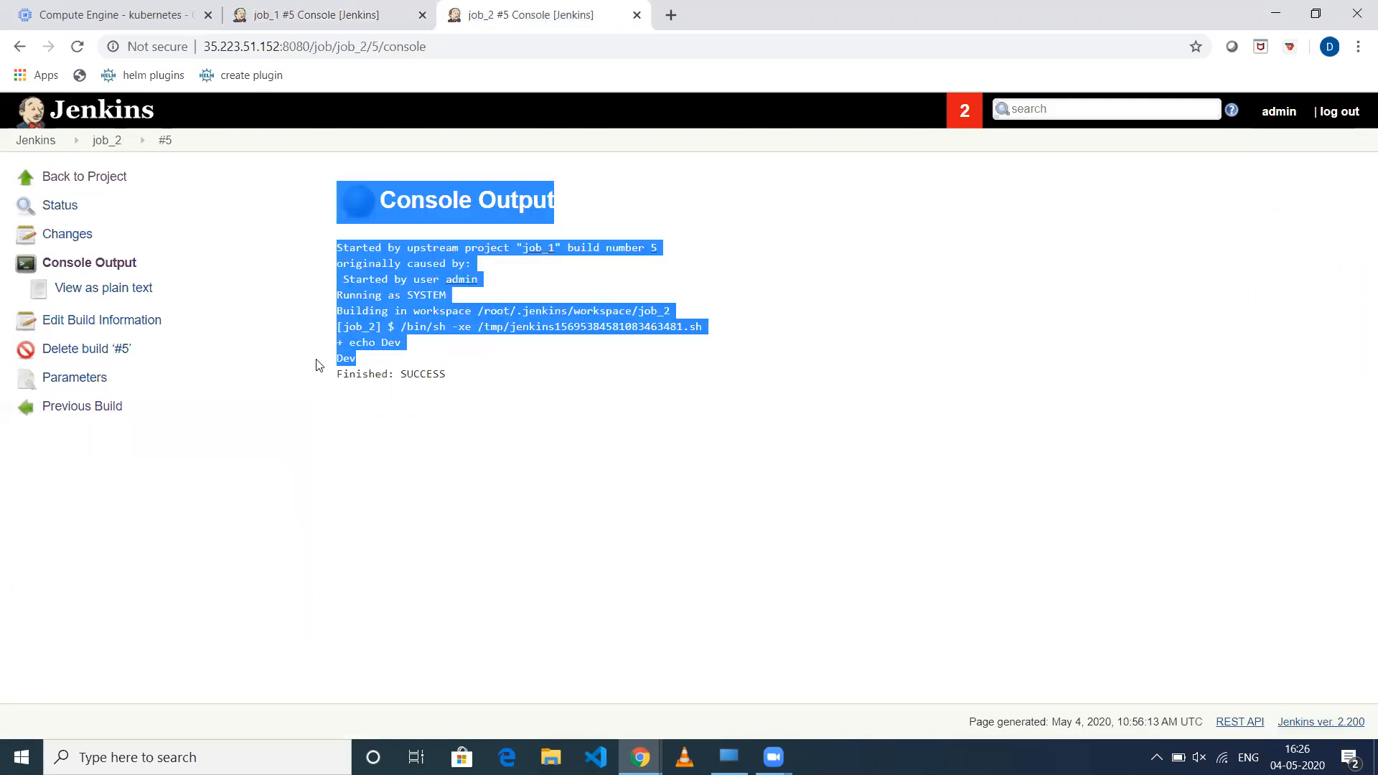
pyautogui.click(399, 401)
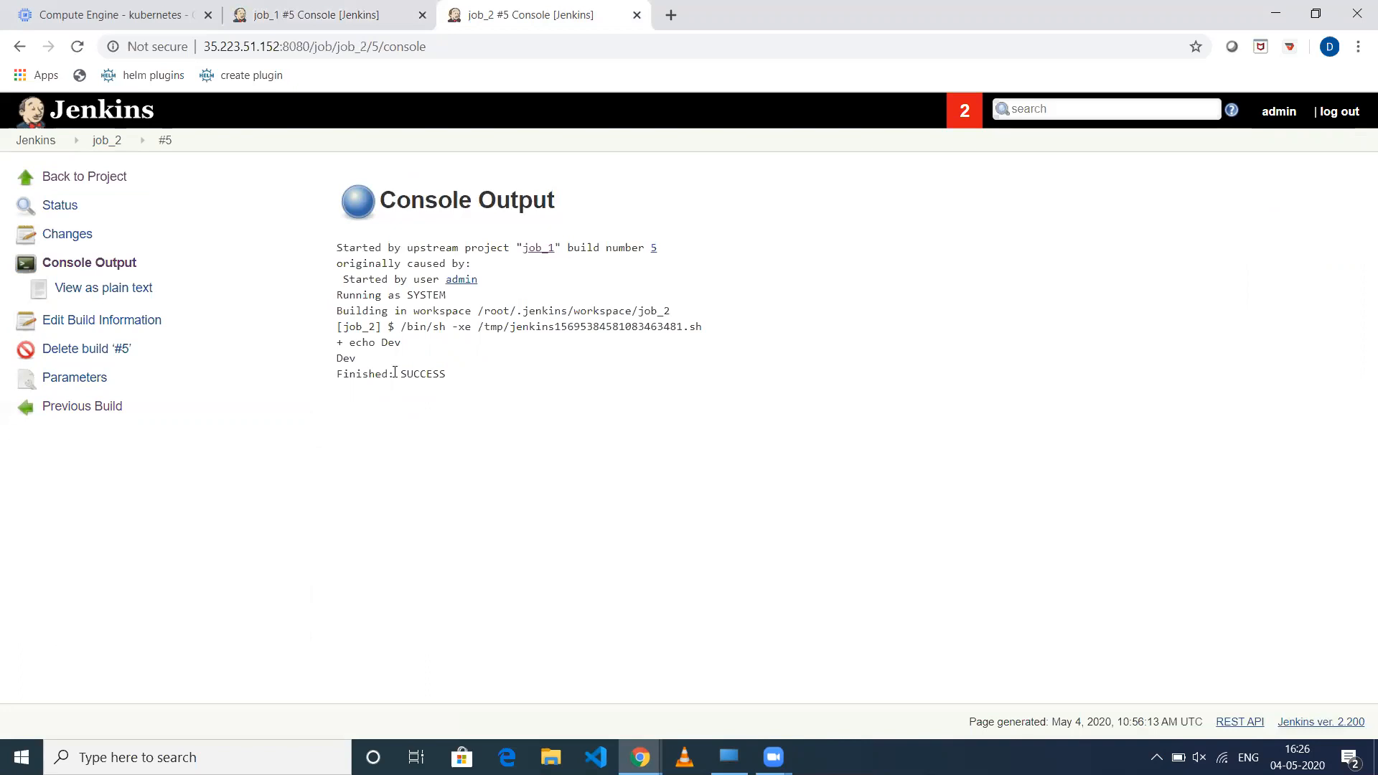
# Step: Filter the installed plugins in the Plugin Manager by "para" to check for the Parameterized Trigger plugin
pyautogui.click(392, 17)
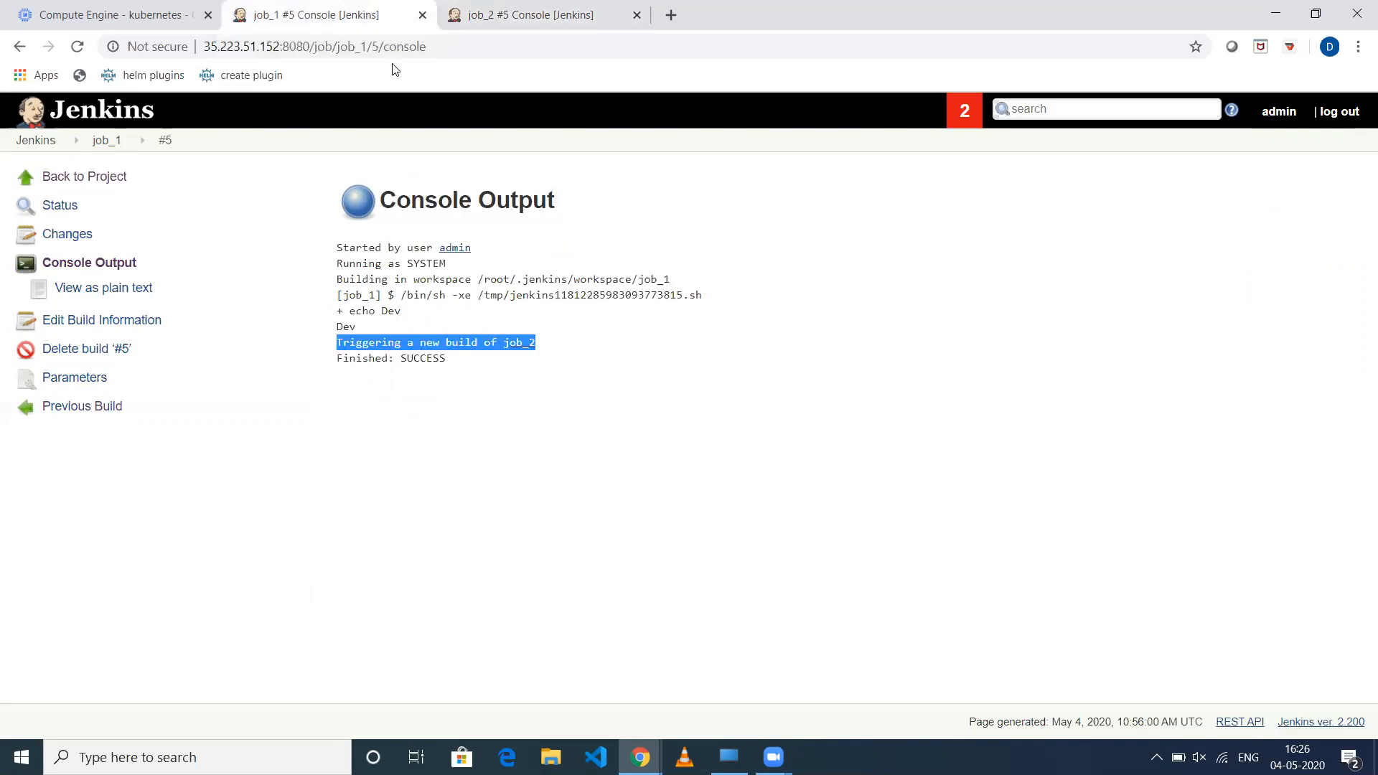
pyautogui.click(40, 142)
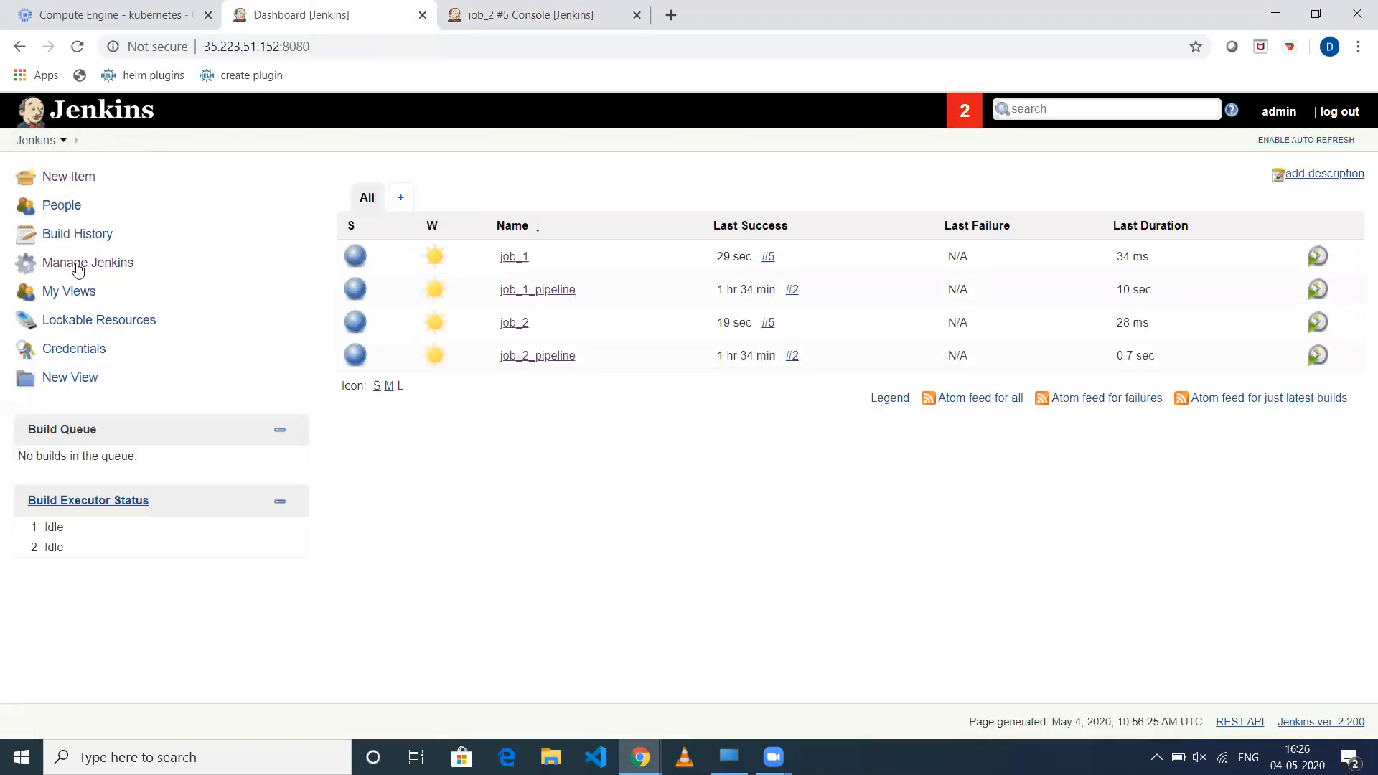
pyautogui.click(79, 262)
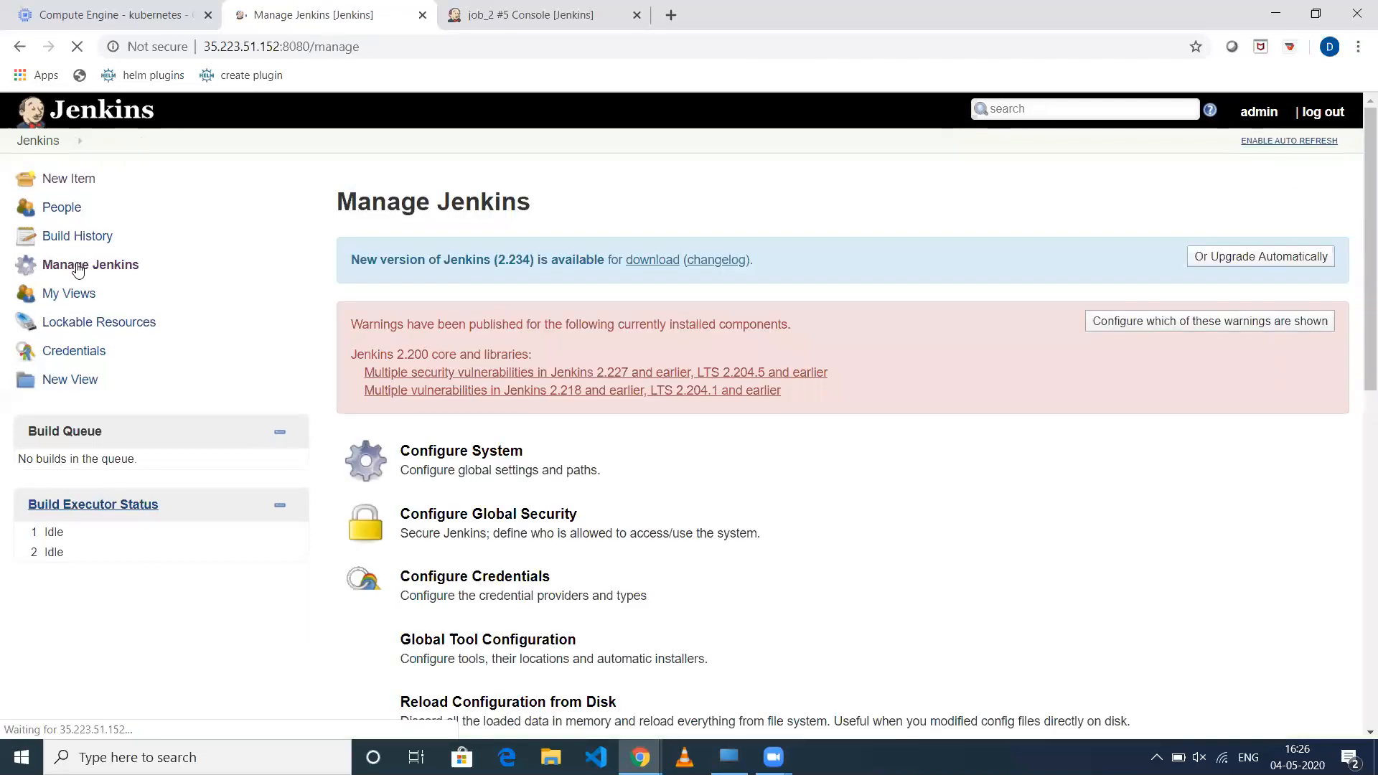
pyautogui.scroll(-2, 523, 440)
pyautogui.scroll(-3, 523, 441)
pyautogui.click(446, 487)
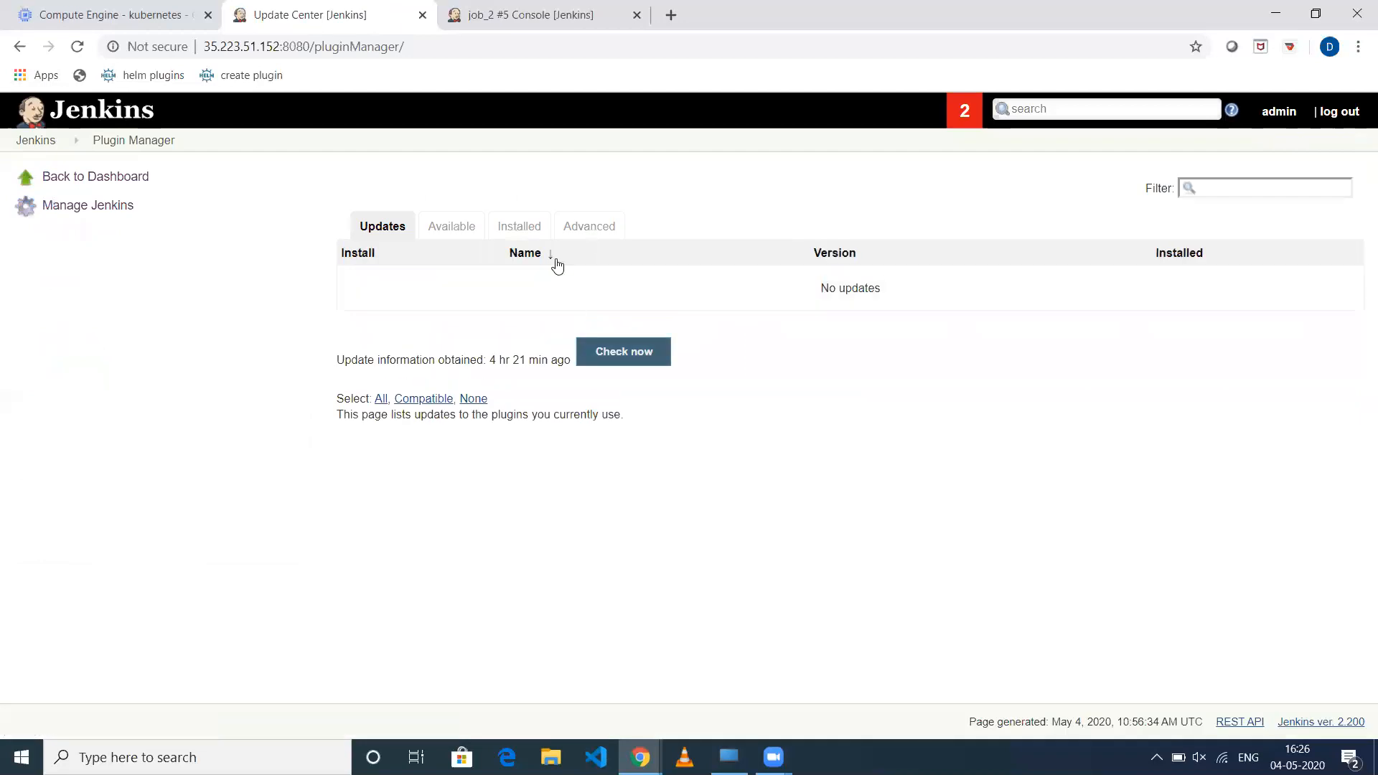
pyautogui.click(525, 231)
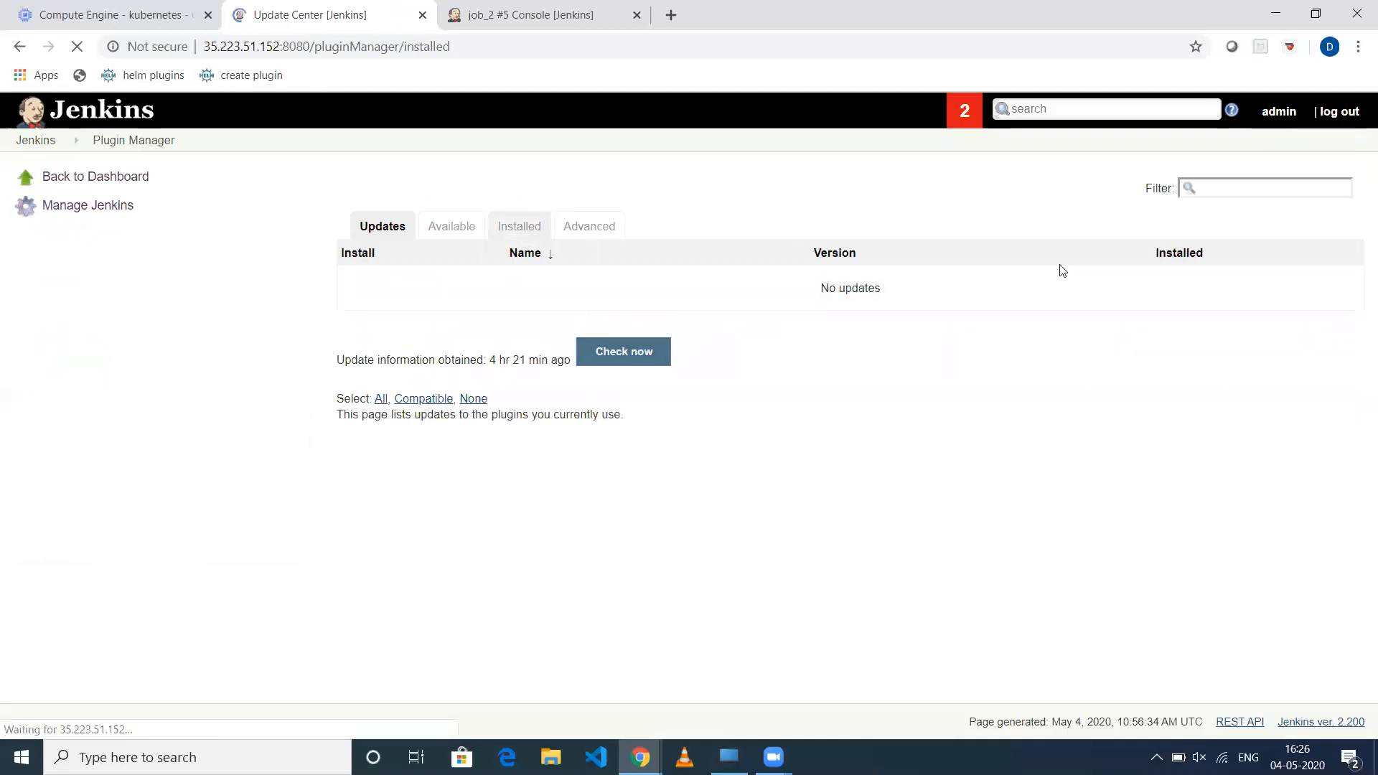
pyautogui.click(1227, 183)
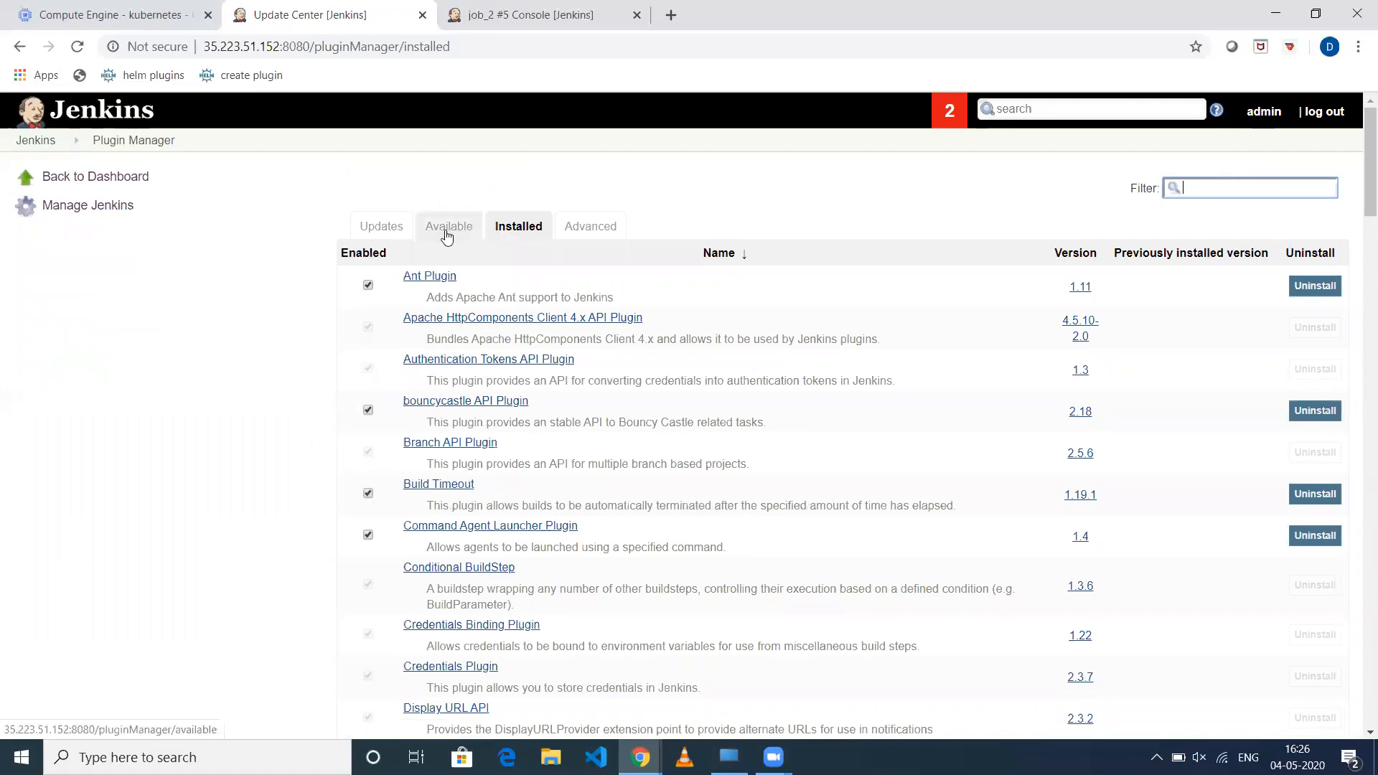
pyautogui.write('para')
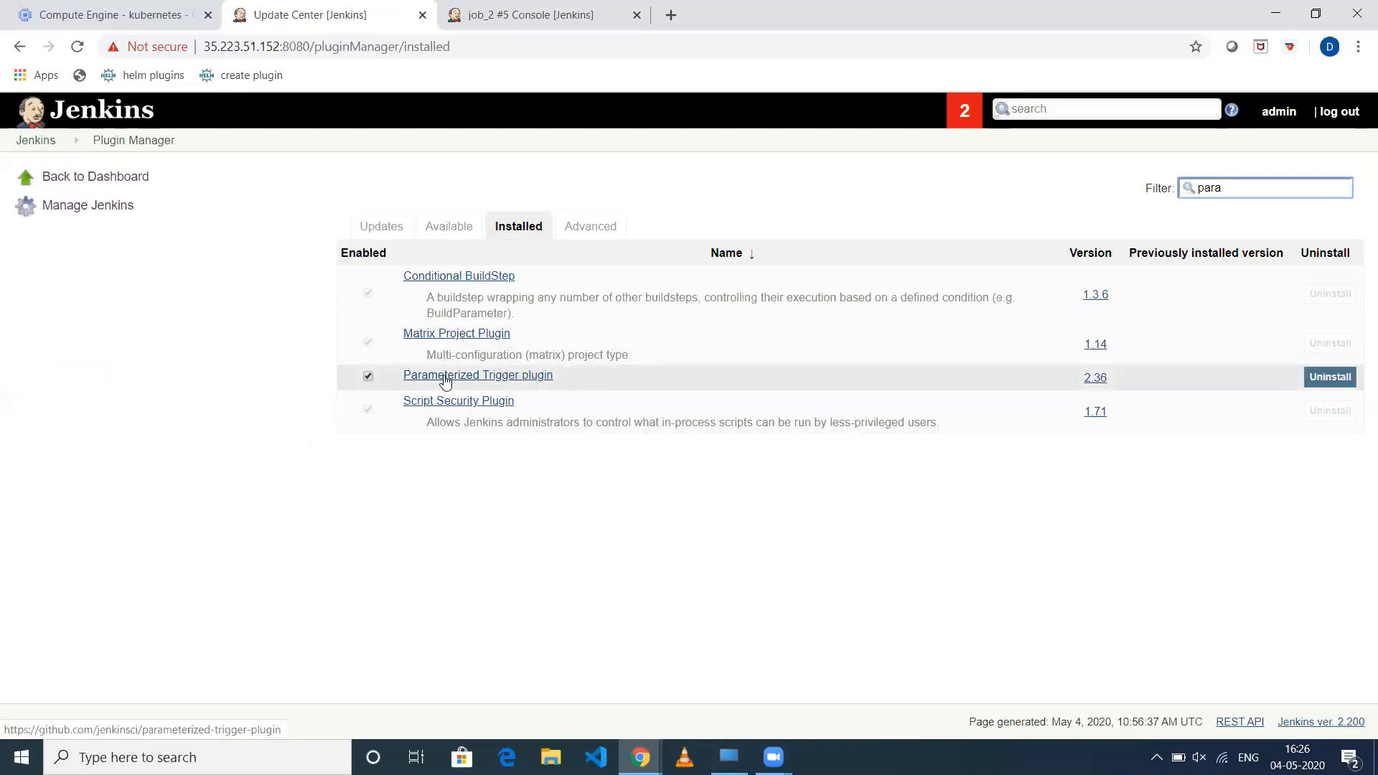
# Step: Create a new freestyle project named Triggers_Job
pyautogui.click(32, 141)
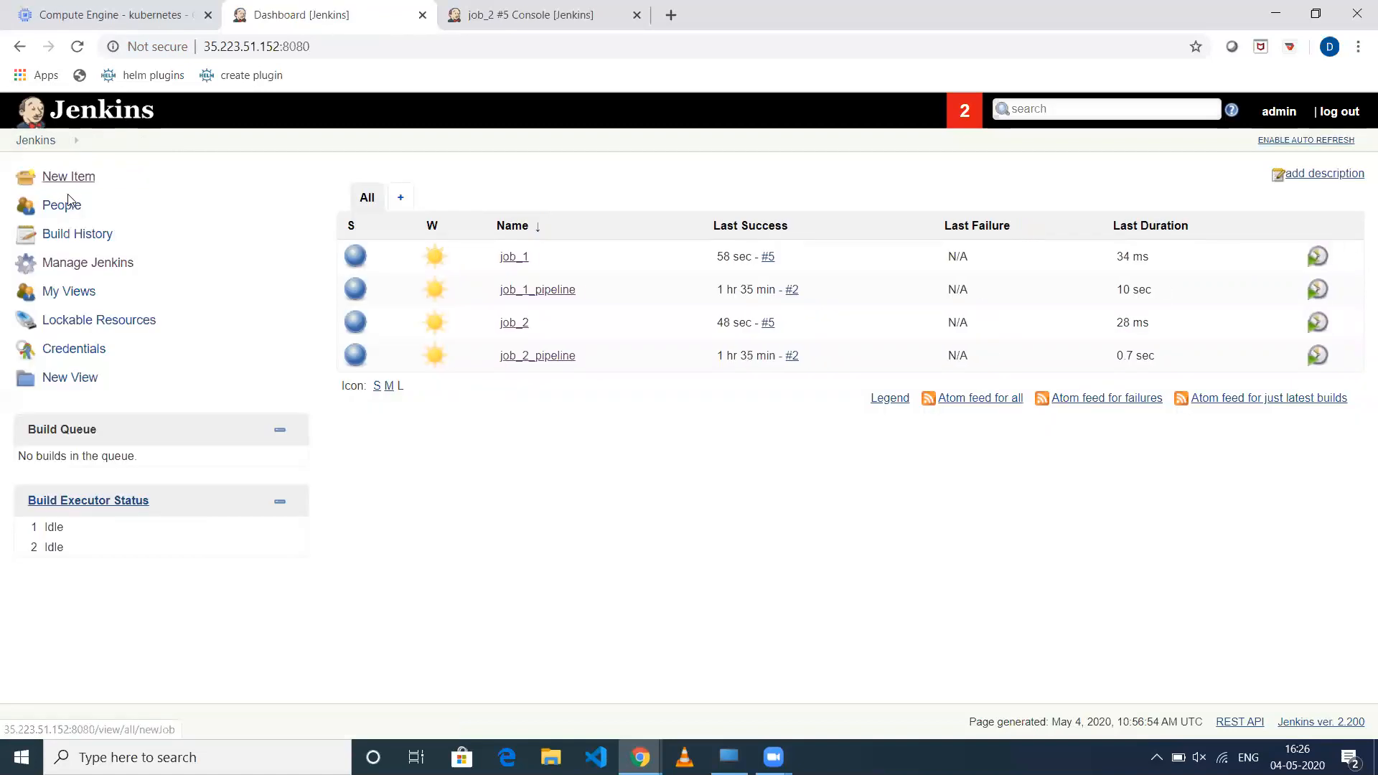
pyautogui.click(75, 181)
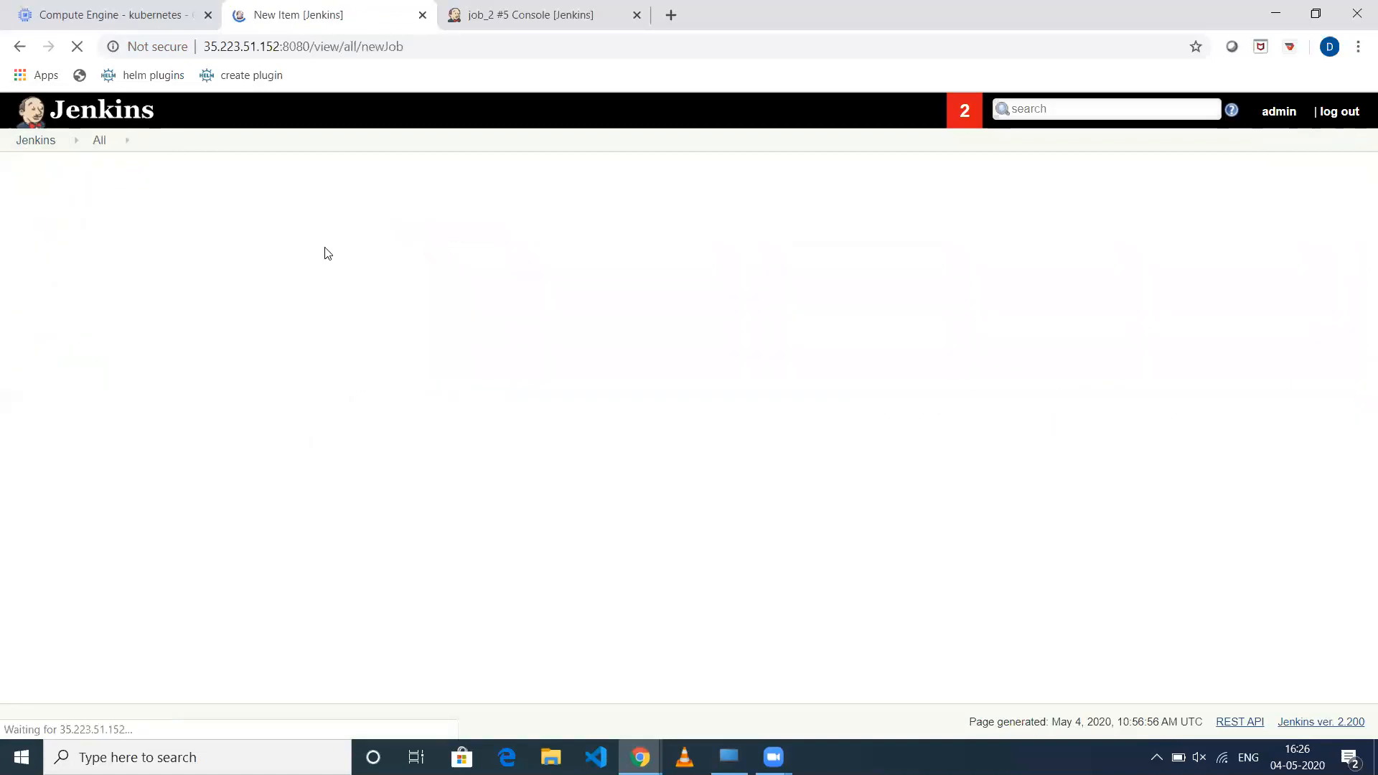
pyautogui.click(353, 234)
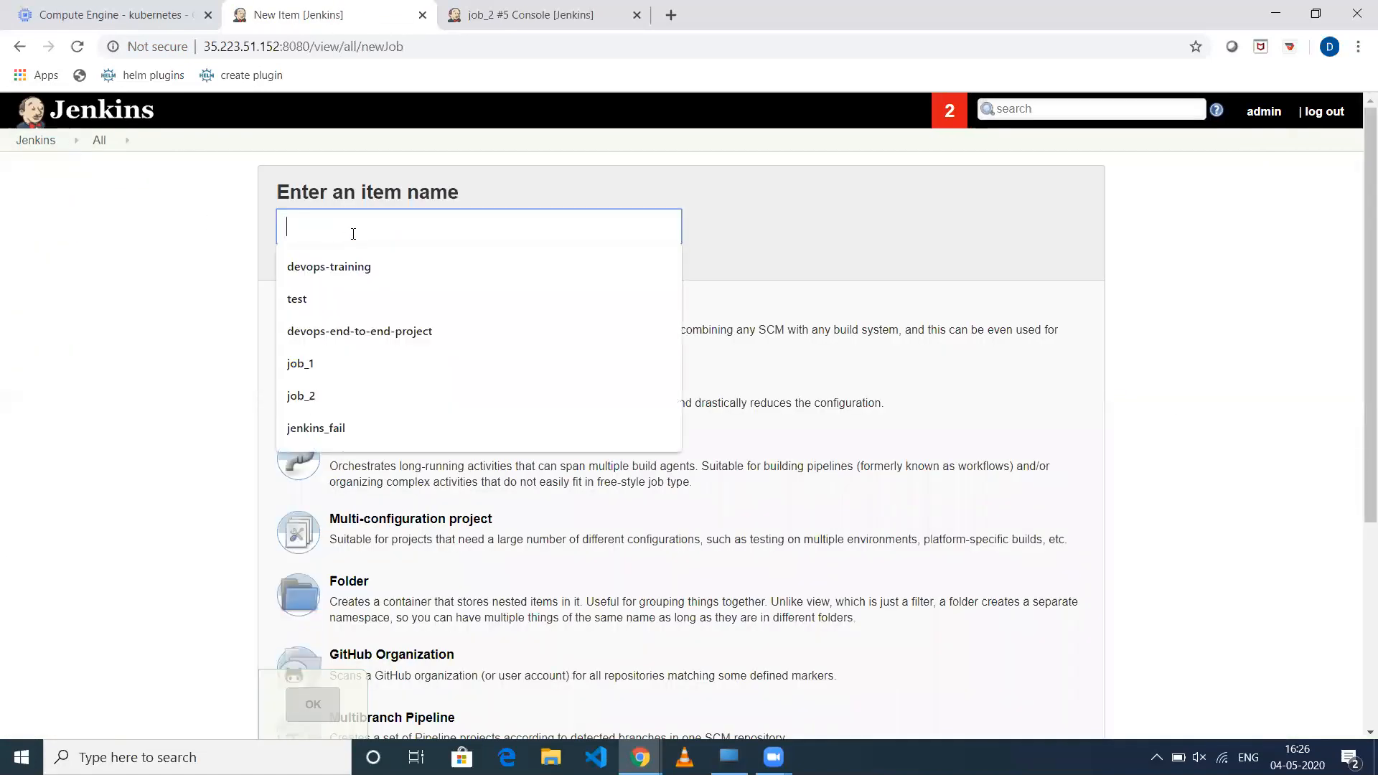
pyautogui.write('tr')
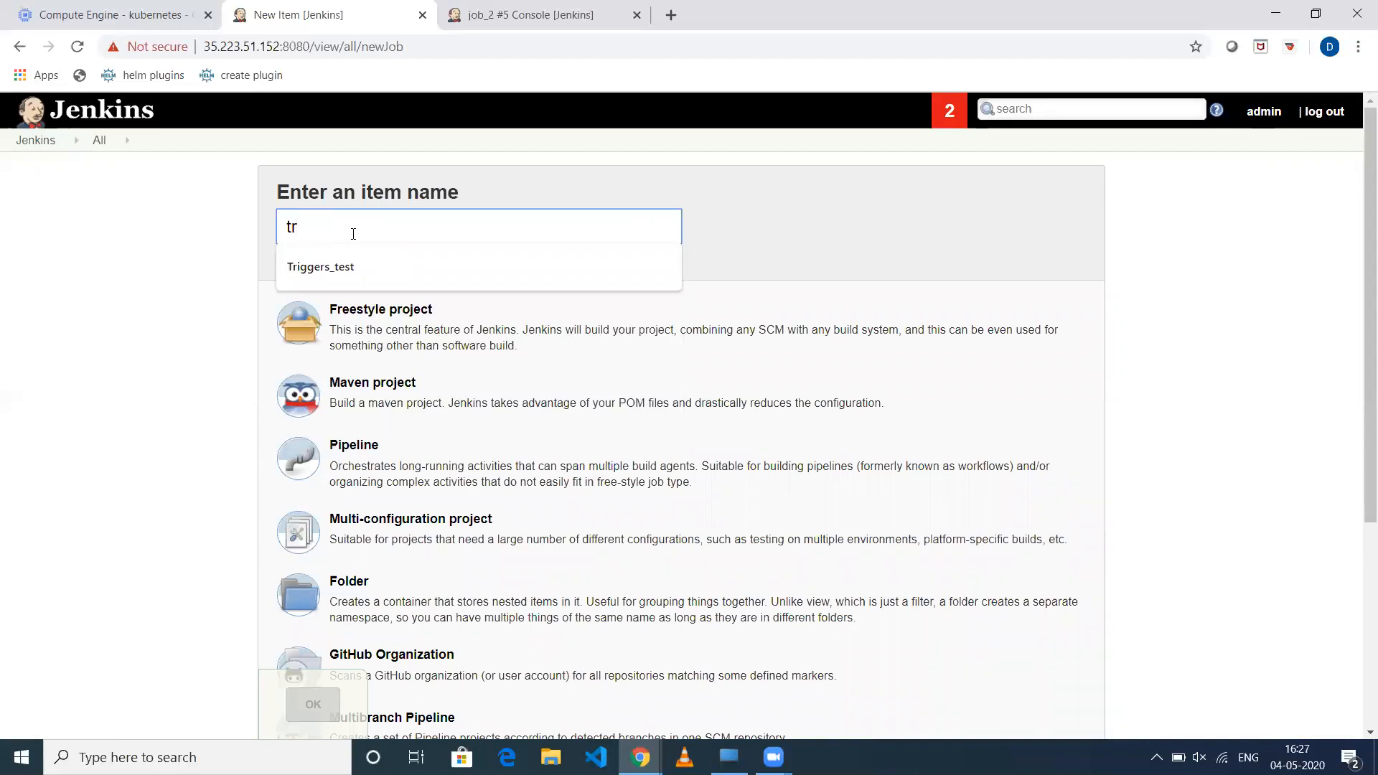
pyautogui.press('Down')
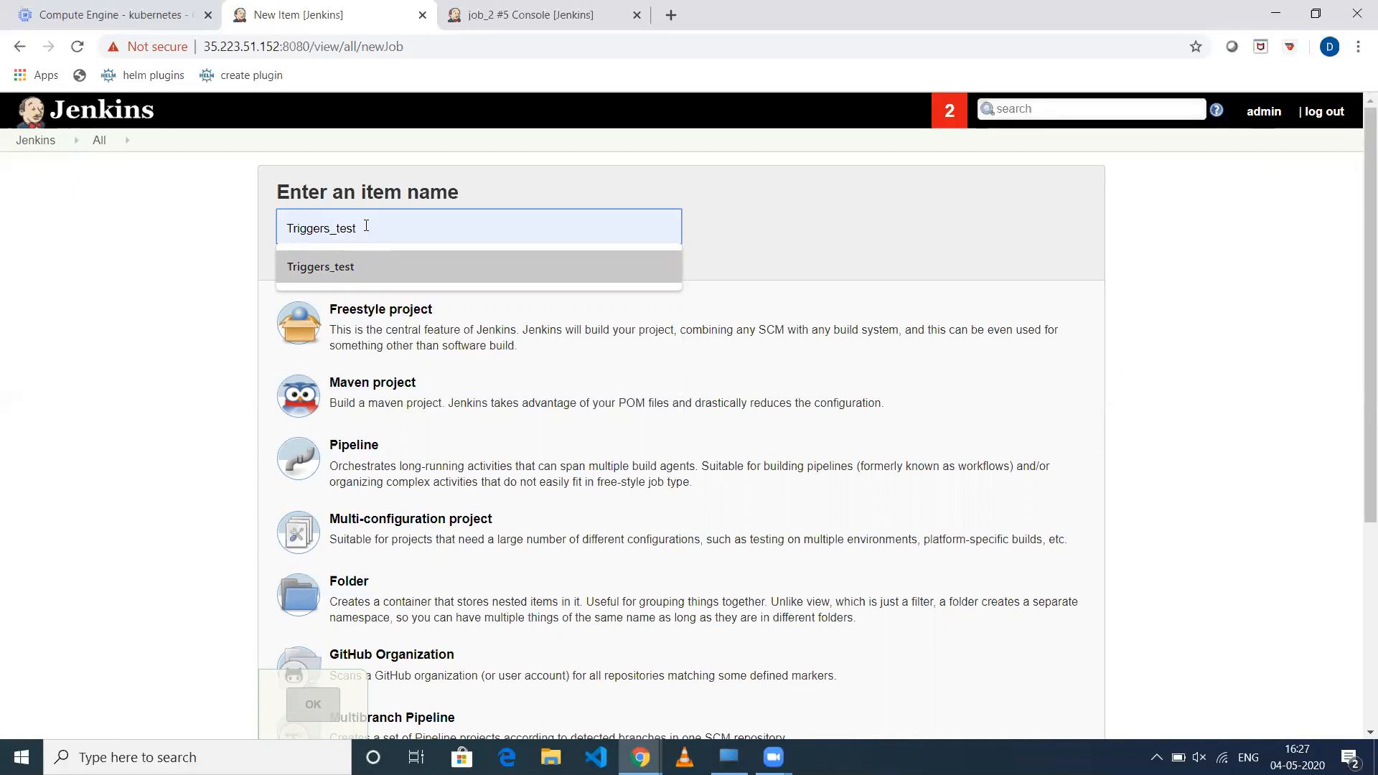
pyautogui.click(344, 273)
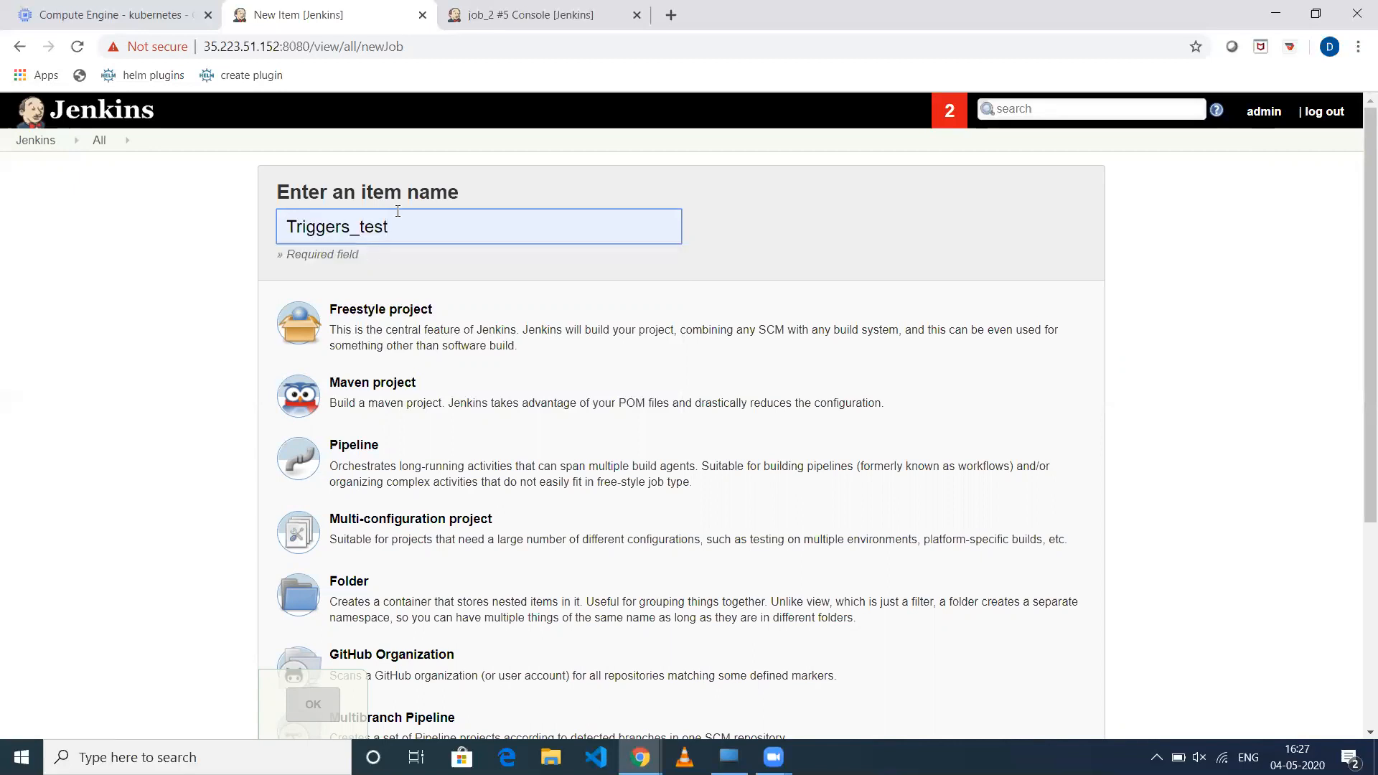
pyautogui.press('BackSpace')
pyautogui.press('BackSpace')
pyautogui.press('BackSpace')
pyautogui.press('BackSpace')
pyautogui.write('Job')
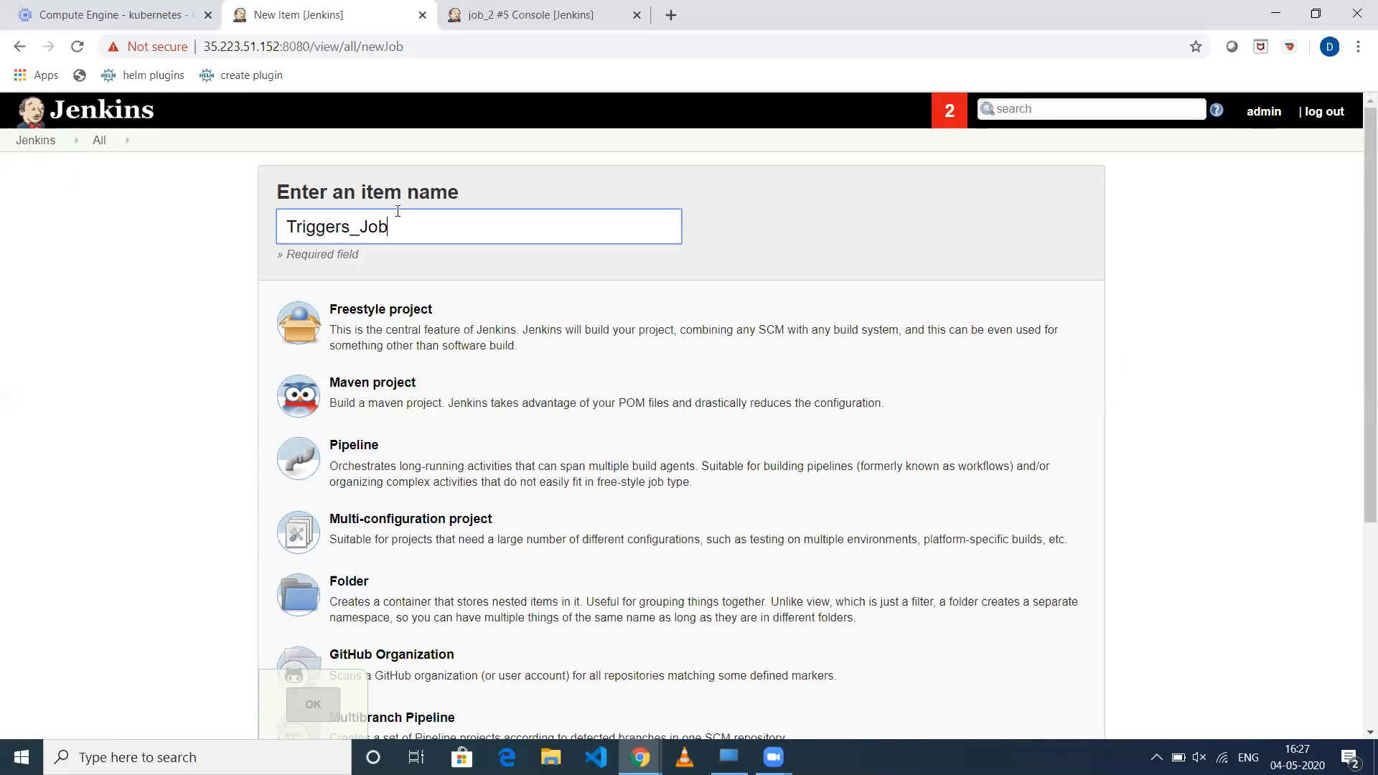
pyautogui.click(365, 331)
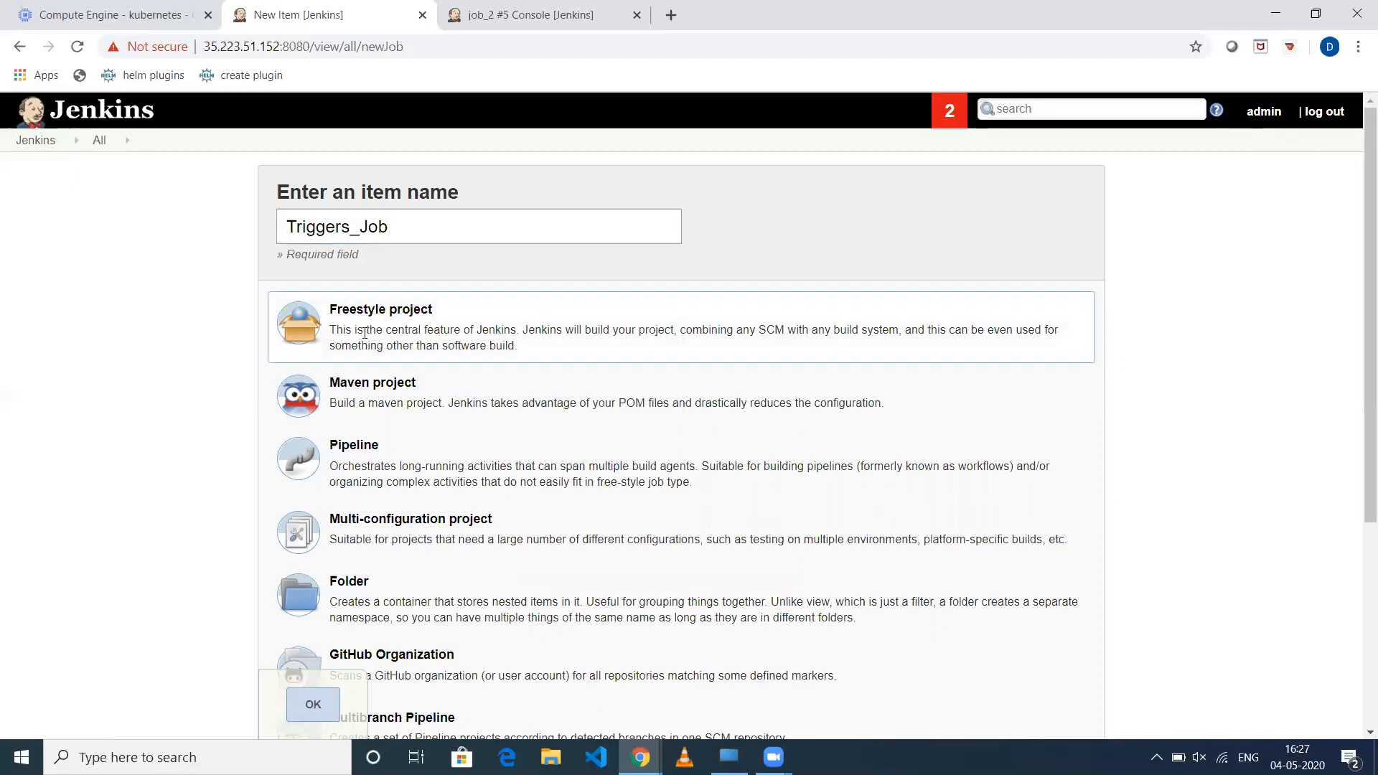
pyautogui.click(314, 704)
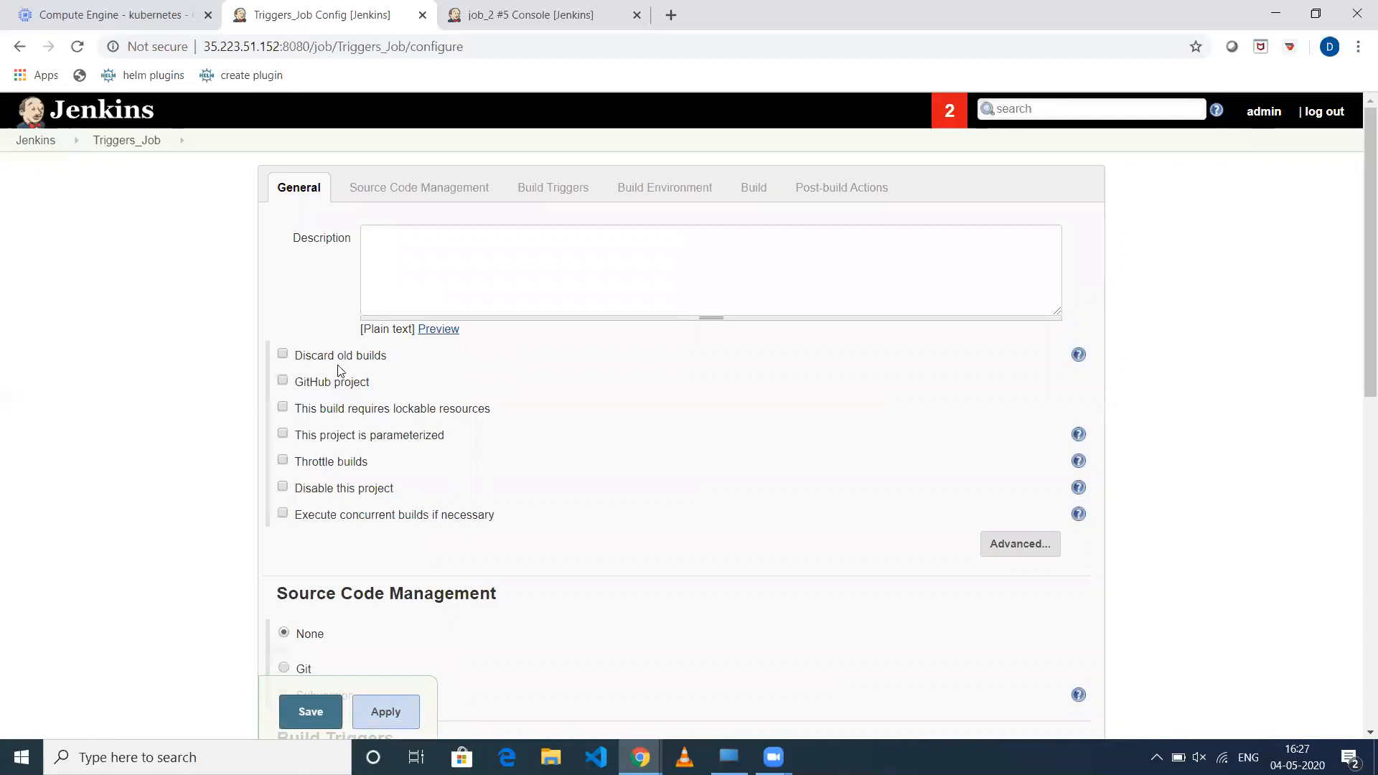
# Step: Make Triggers_Job parameterized and add a choice parameter named ENV
pyautogui.click(282, 434)
pyautogui.scroll(-2, 353, 445)
pyautogui.click(425, 286)
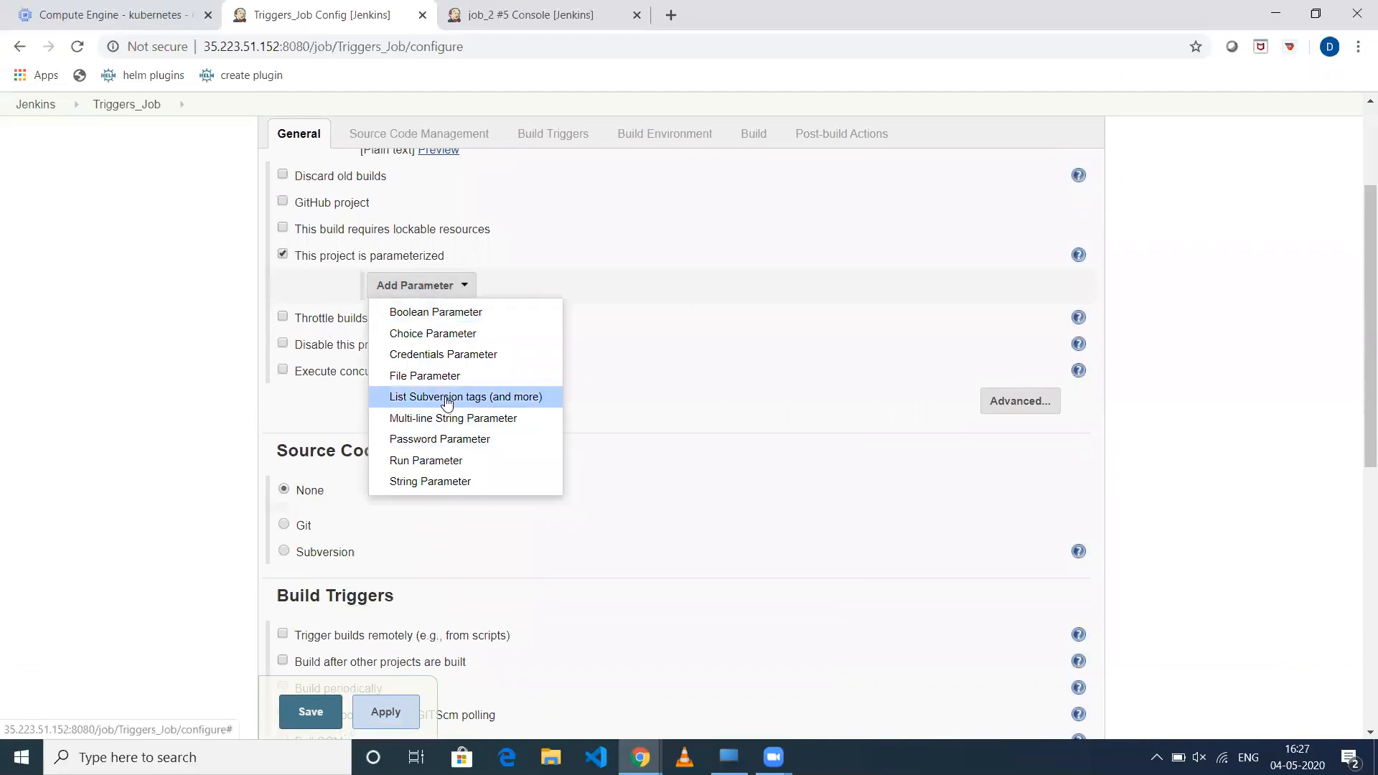
pyautogui.click(450, 333)
pyautogui.click(488, 321)
pyautogui.write('ENV')
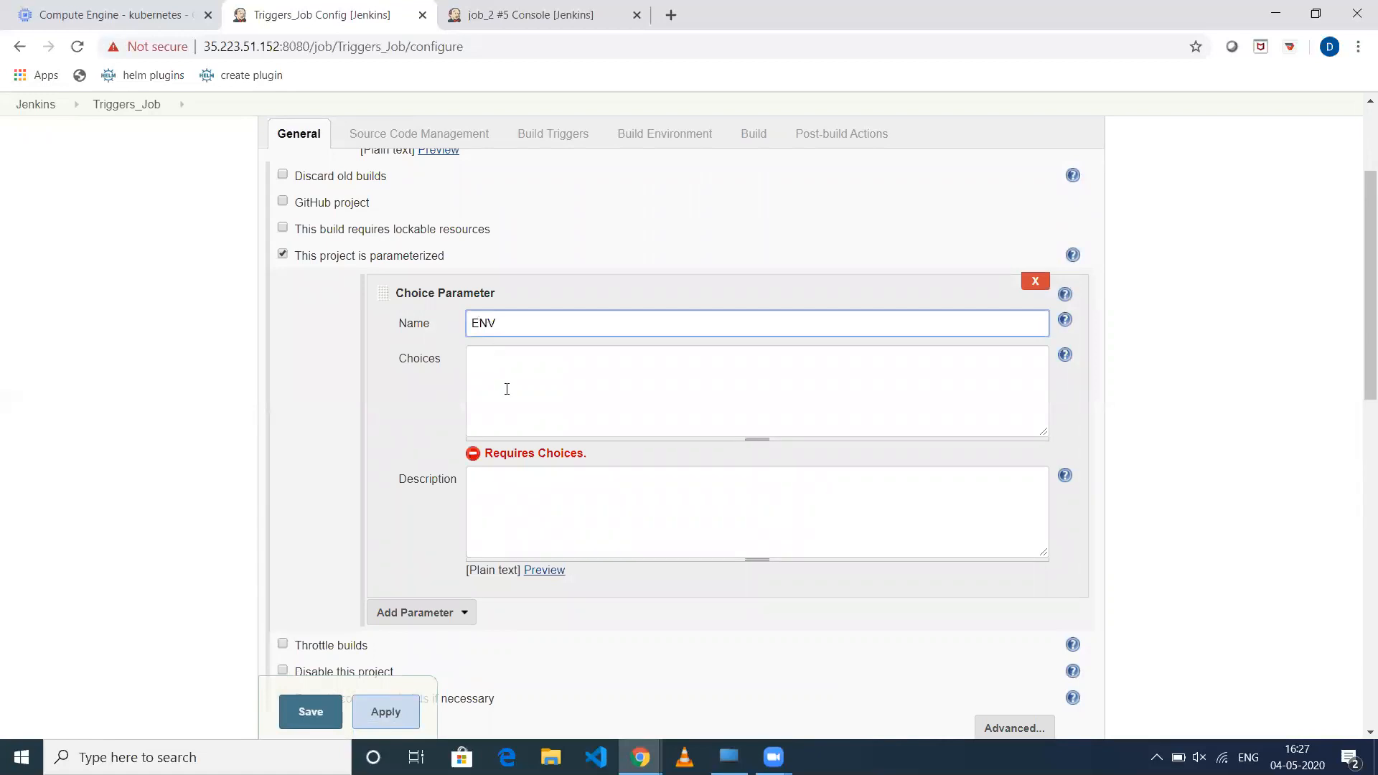
# Step: Enter Dev, Qa and Prod on separate lines as the ENV parameter's choices, leaving its description empty
pyautogui.click(510, 397)
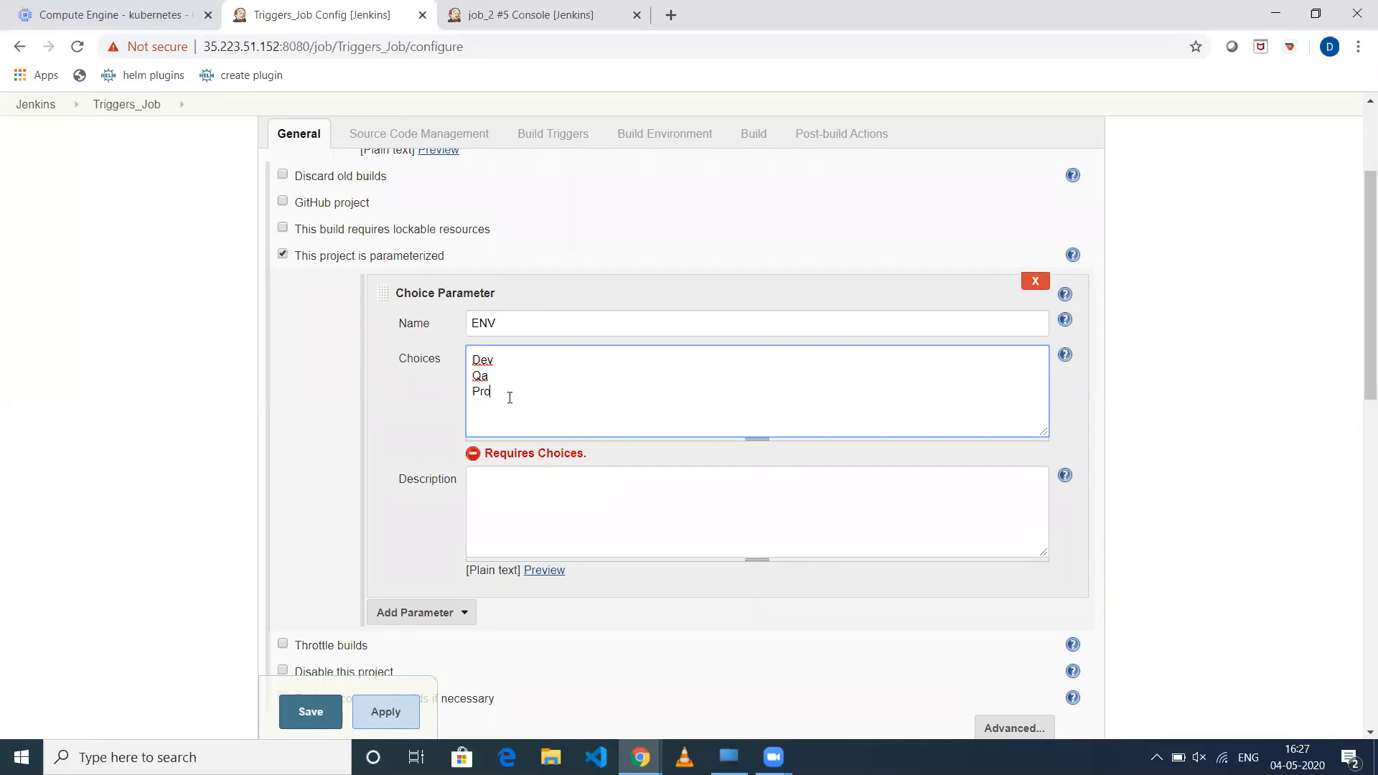
pyautogui.scroll(-1, 519, 399)
pyautogui.click(540, 409)
pyautogui.scroll(-2, 516, 359)
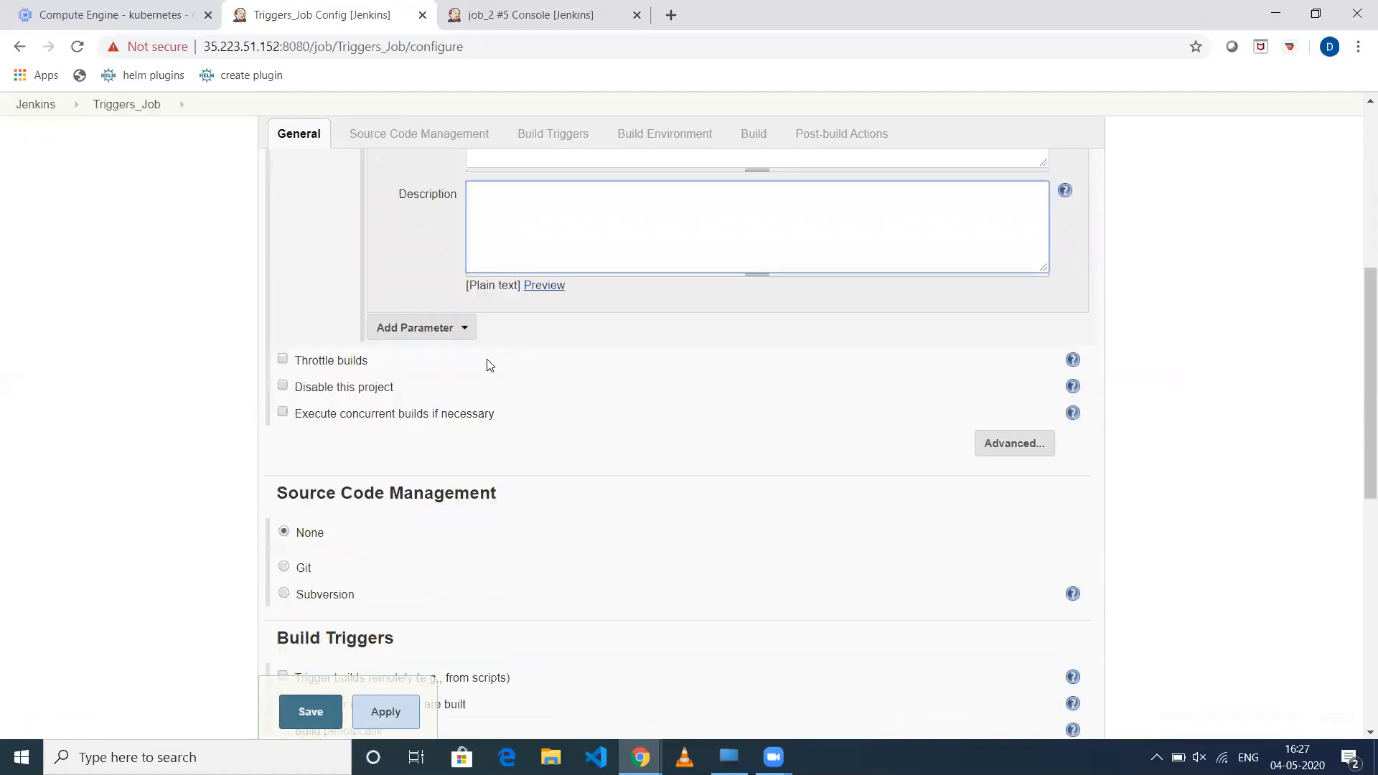
pyautogui.scroll(1, 495, 301)
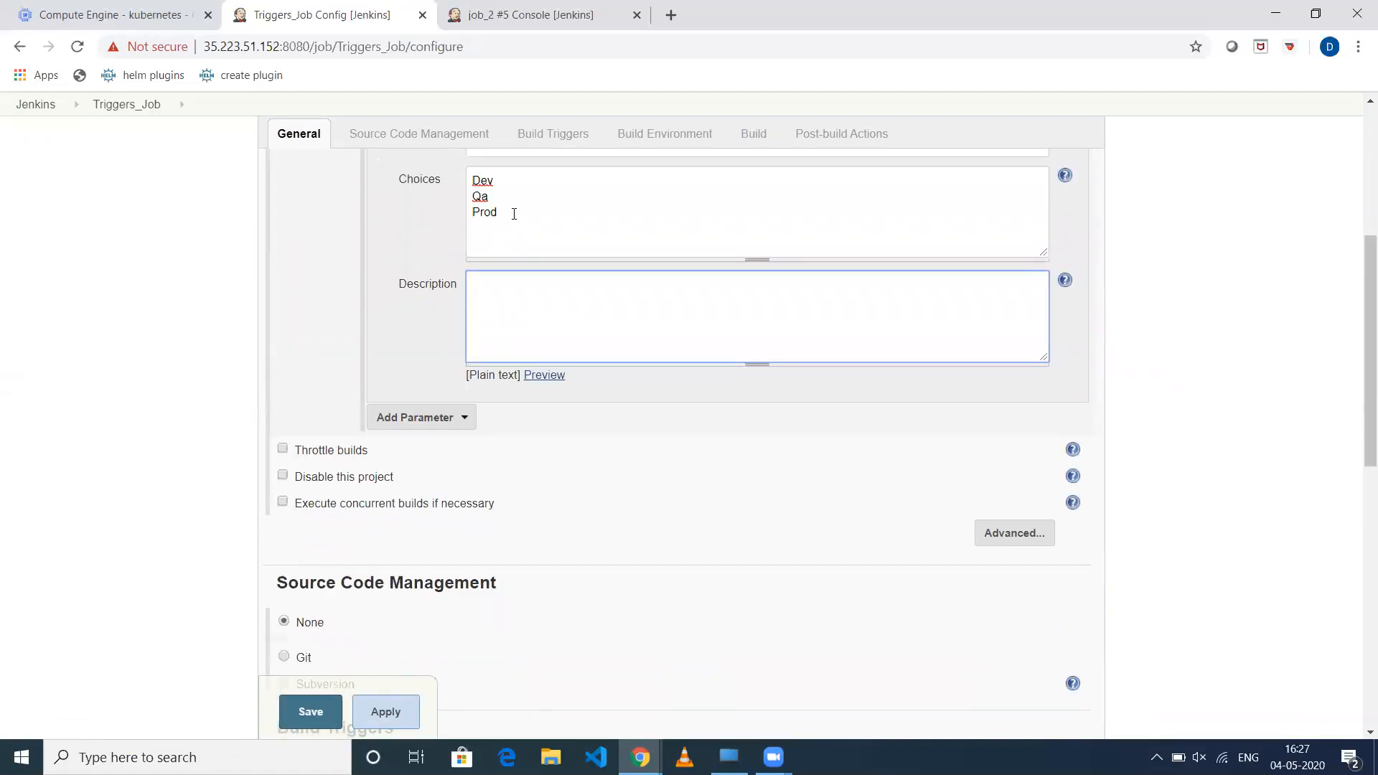
# Step: Add an Execute shell build step to Triggers_Job and begin its command with "echo $"
pyautogui.scroll(1, 514, 214)
pyautogui.scroll(-3, 513, 215)
pyautogui.scroll(2, 513, 215)
pyautogui.scroll(-4, 514, 216)
pyautogui.scroll(-5, 514, 218)
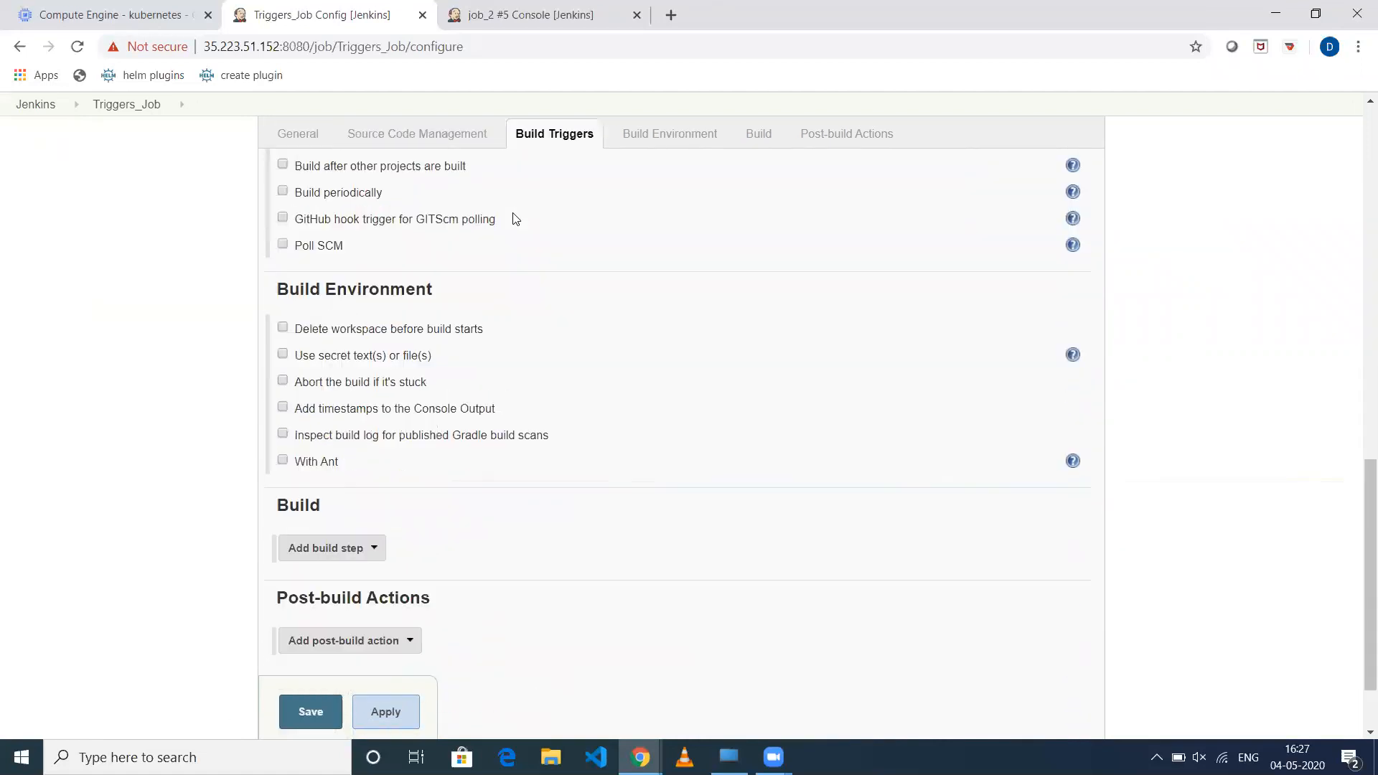
pyautogui.click(327, 458)
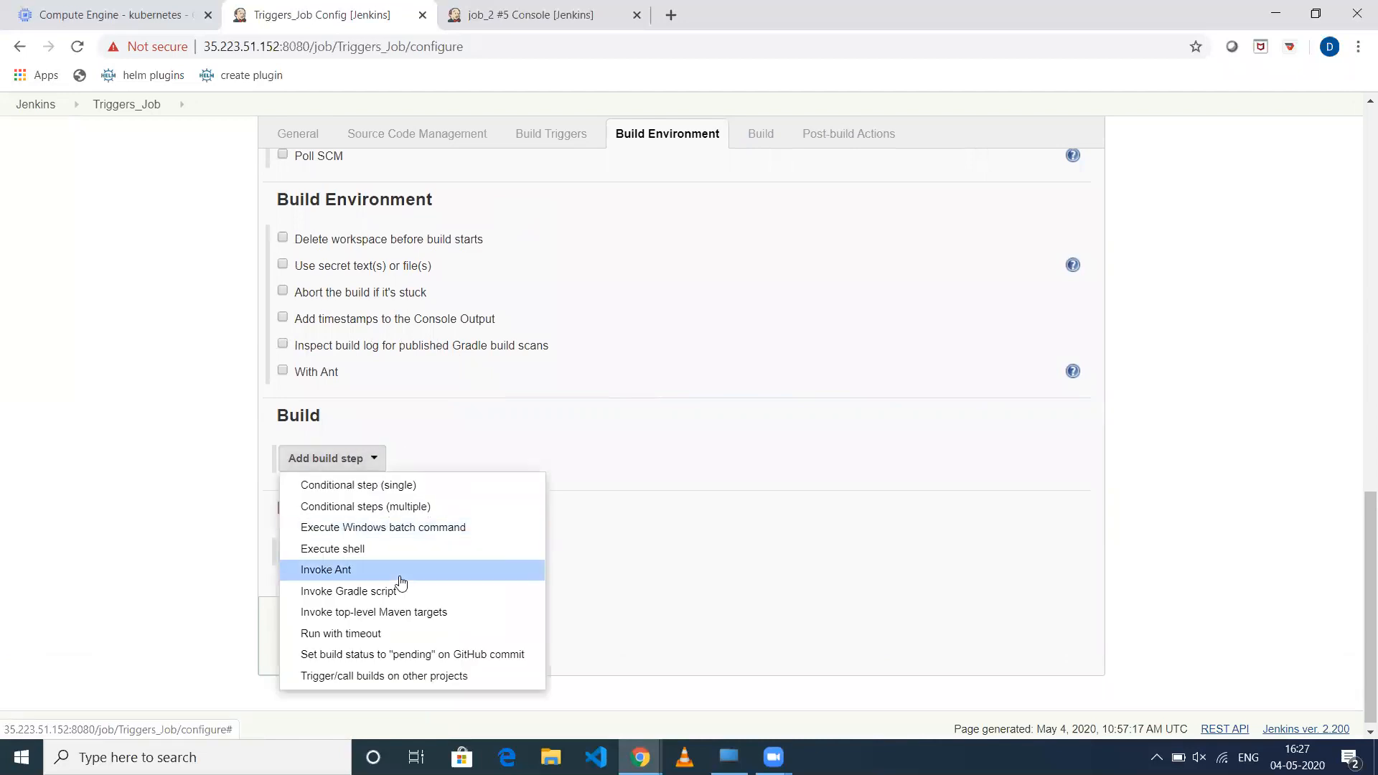
pyautogui.click(393, 552)
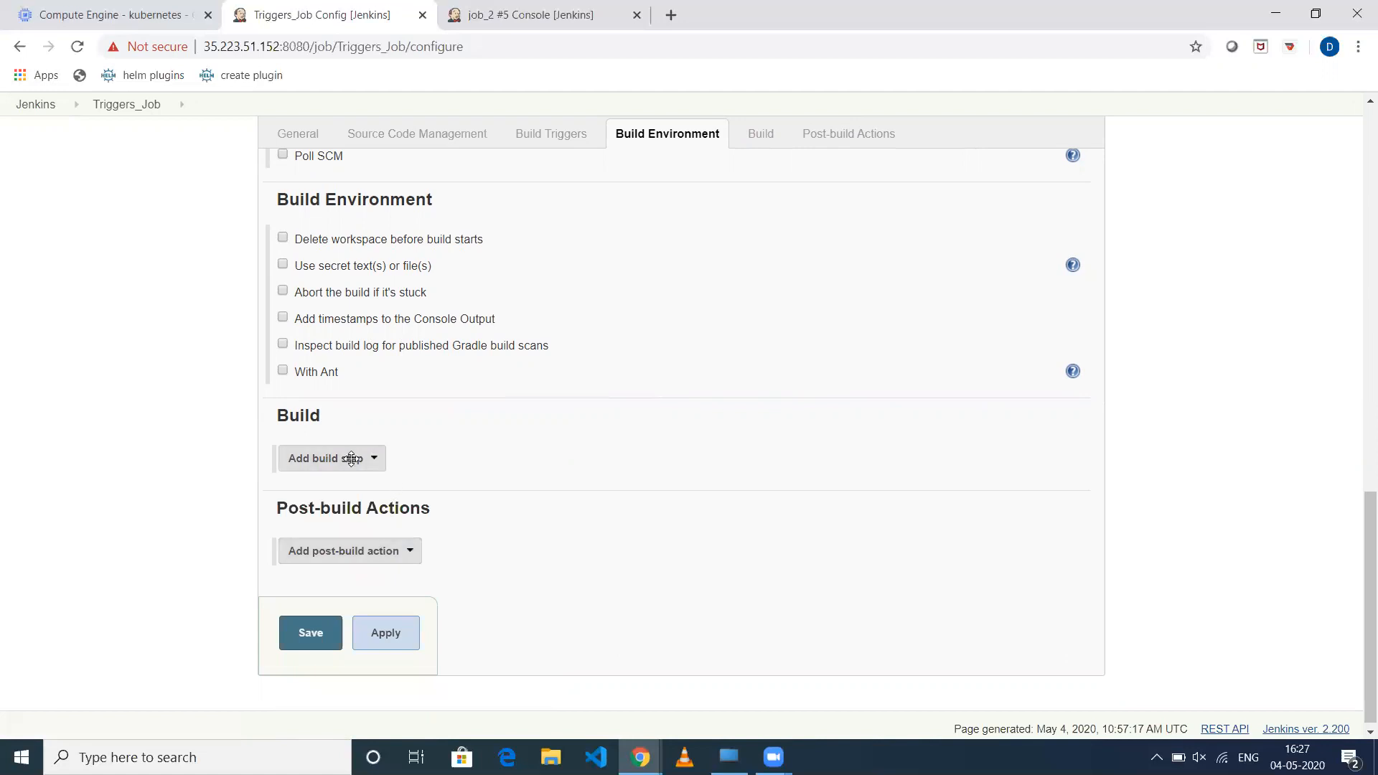
pyautogui.click(454, 522)
pyautogui.write('echo $')
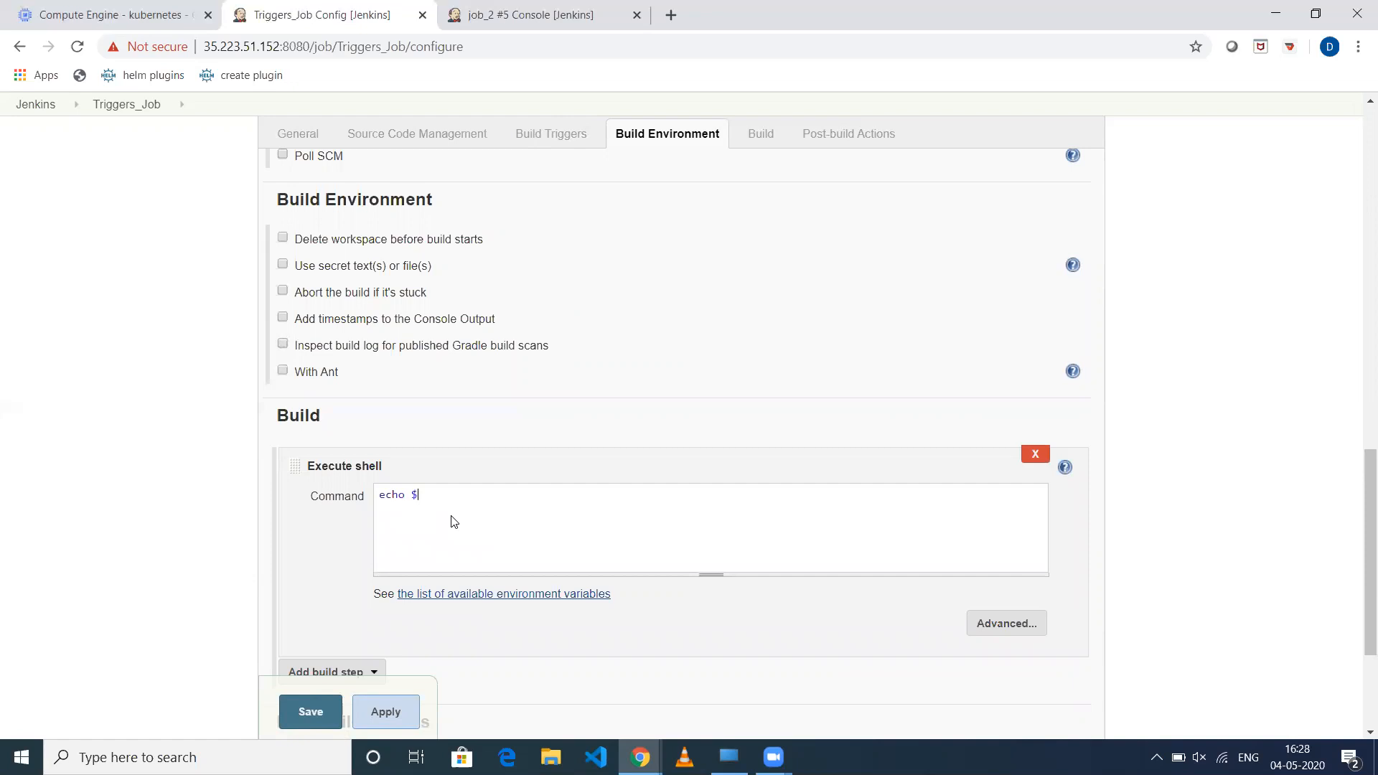
# Step: Copy the choice parameter's name into the shell command to complete it as "echo $ENV"
pyautogui.scroll(12, 454, 522)
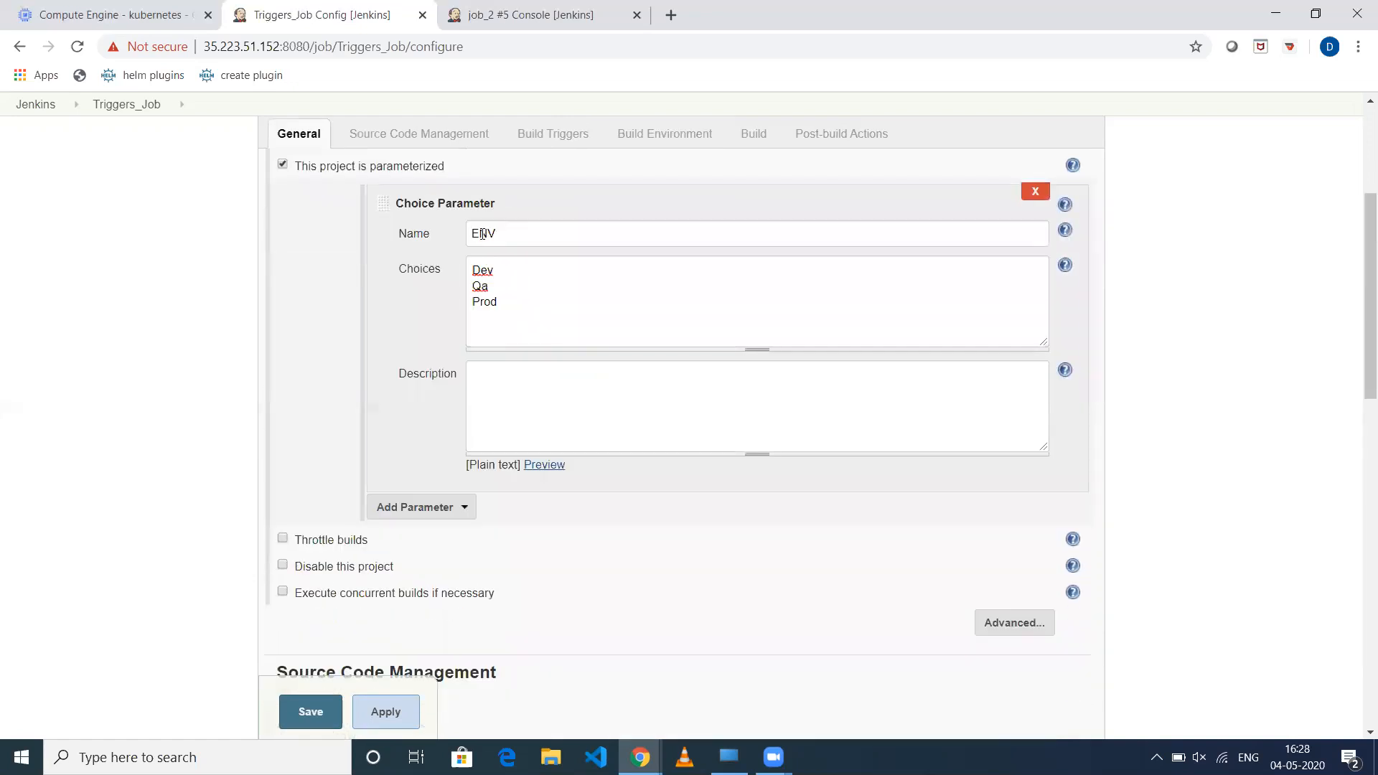
pyautogui.moveTo(518, 236); pyautogui.dragTo(422, 242)
pyautogui.hotkey('ctrl', 'c')
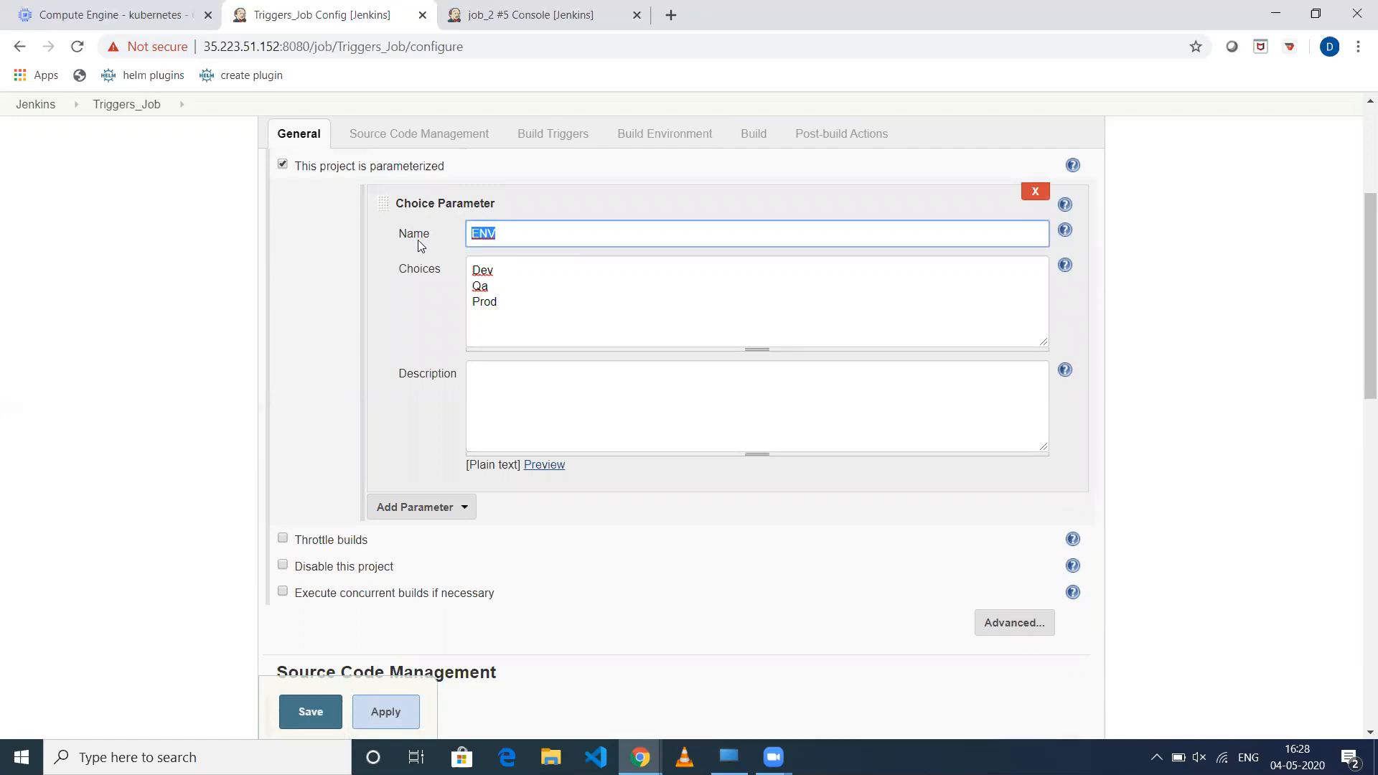
pyautogui.scroll(-12, 425, 242)
pyautogui.hotkey('ctrl', 'v')
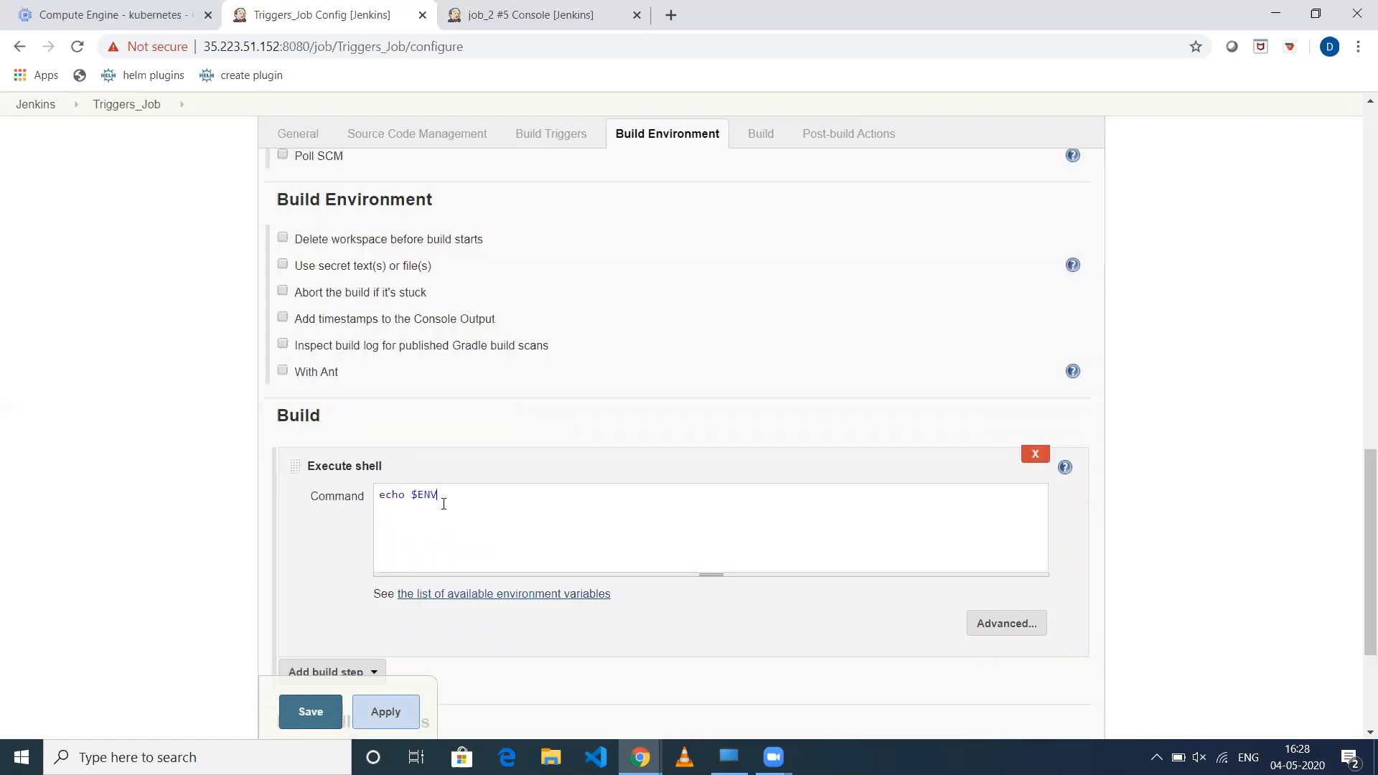
# Step: Add a "Trigger parameterized build on other projects" post-build action to Triggers_Job and start its list of projects to build
pyautogui.scroll(-3, 594, 537)
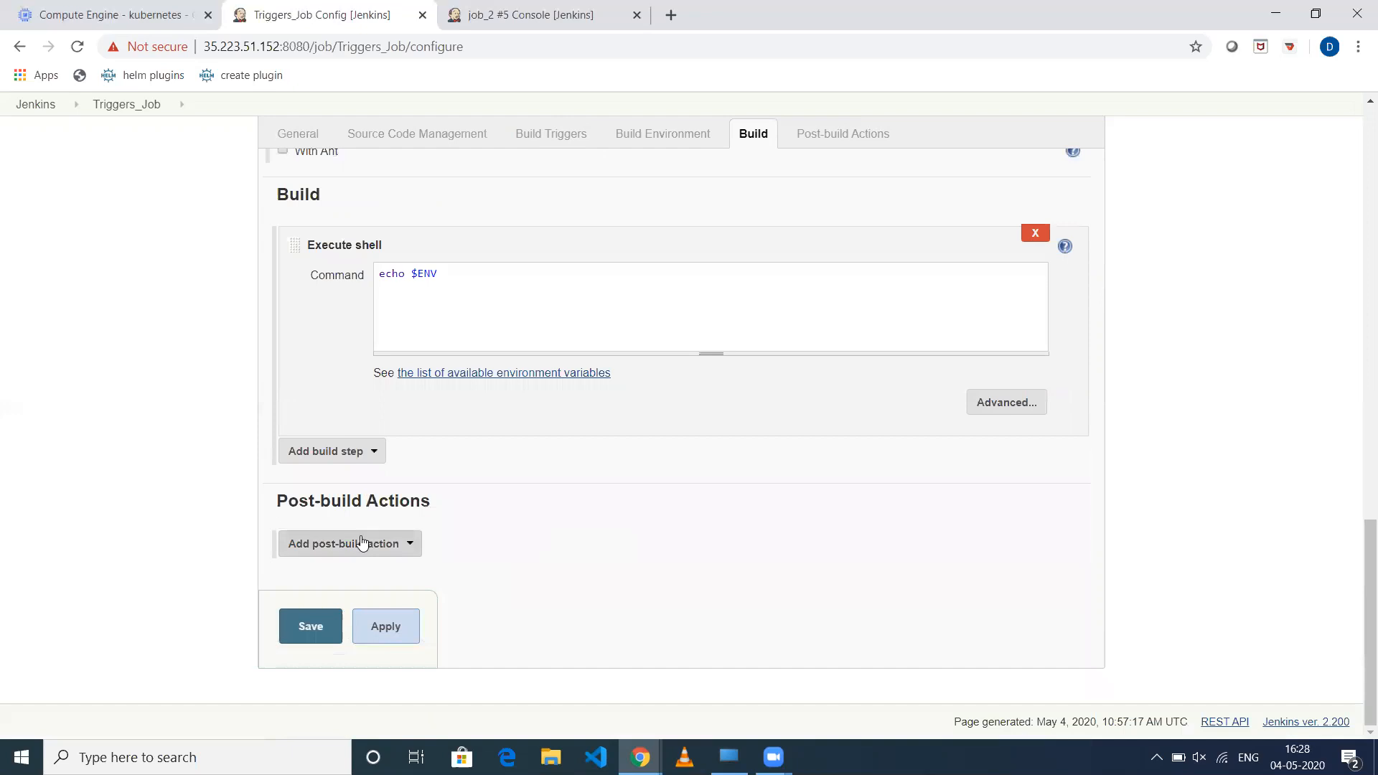
pyautogui.click(363, 543)
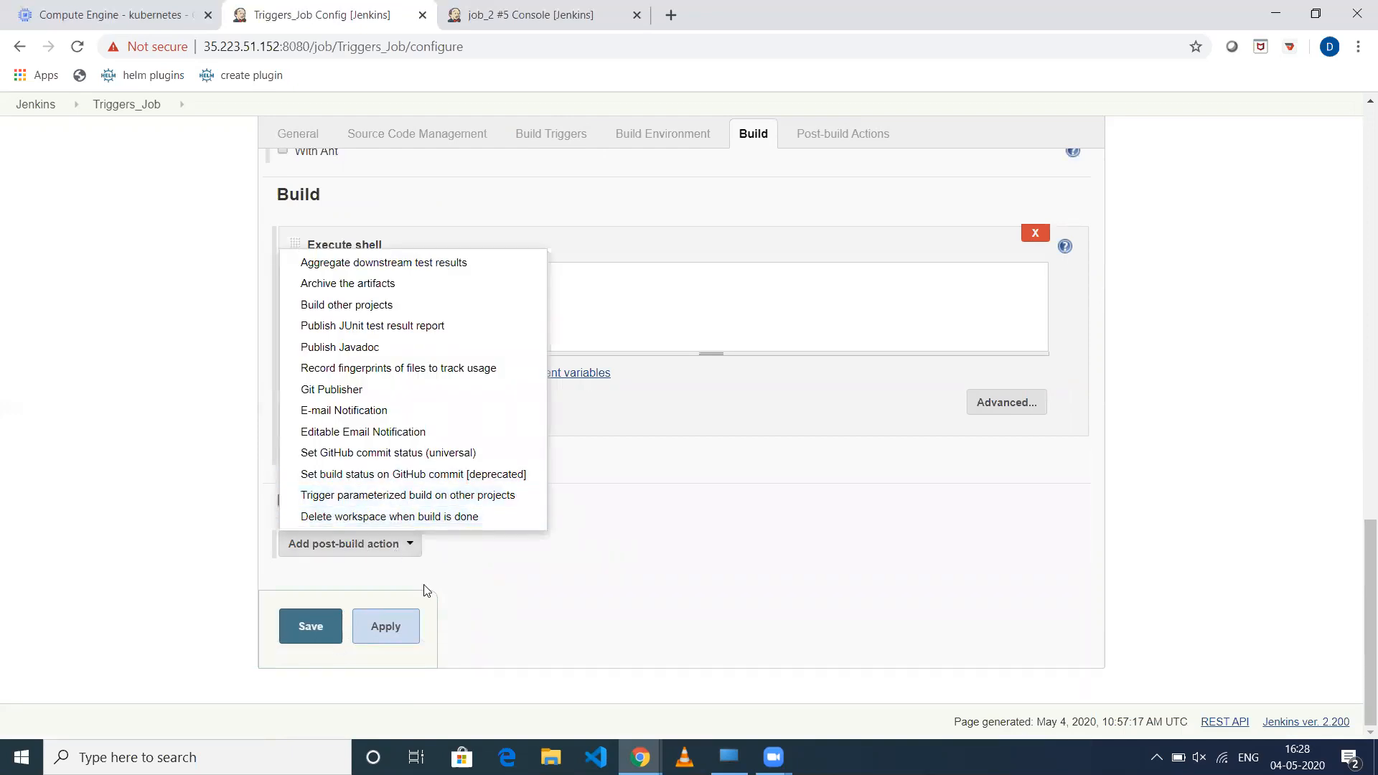
pyautogui.click(471, 592)
pyautogui.click(385, 544)
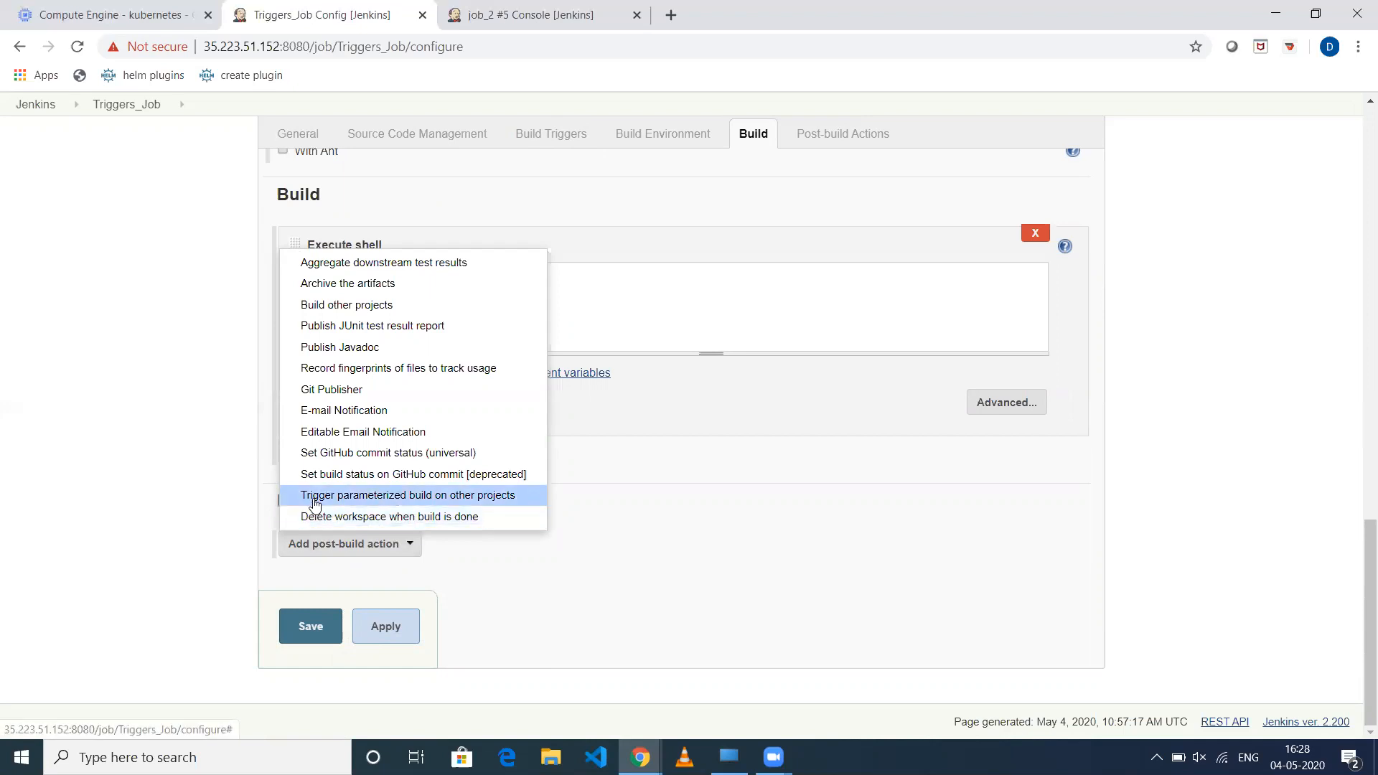
pyautogui.click(494, 500)
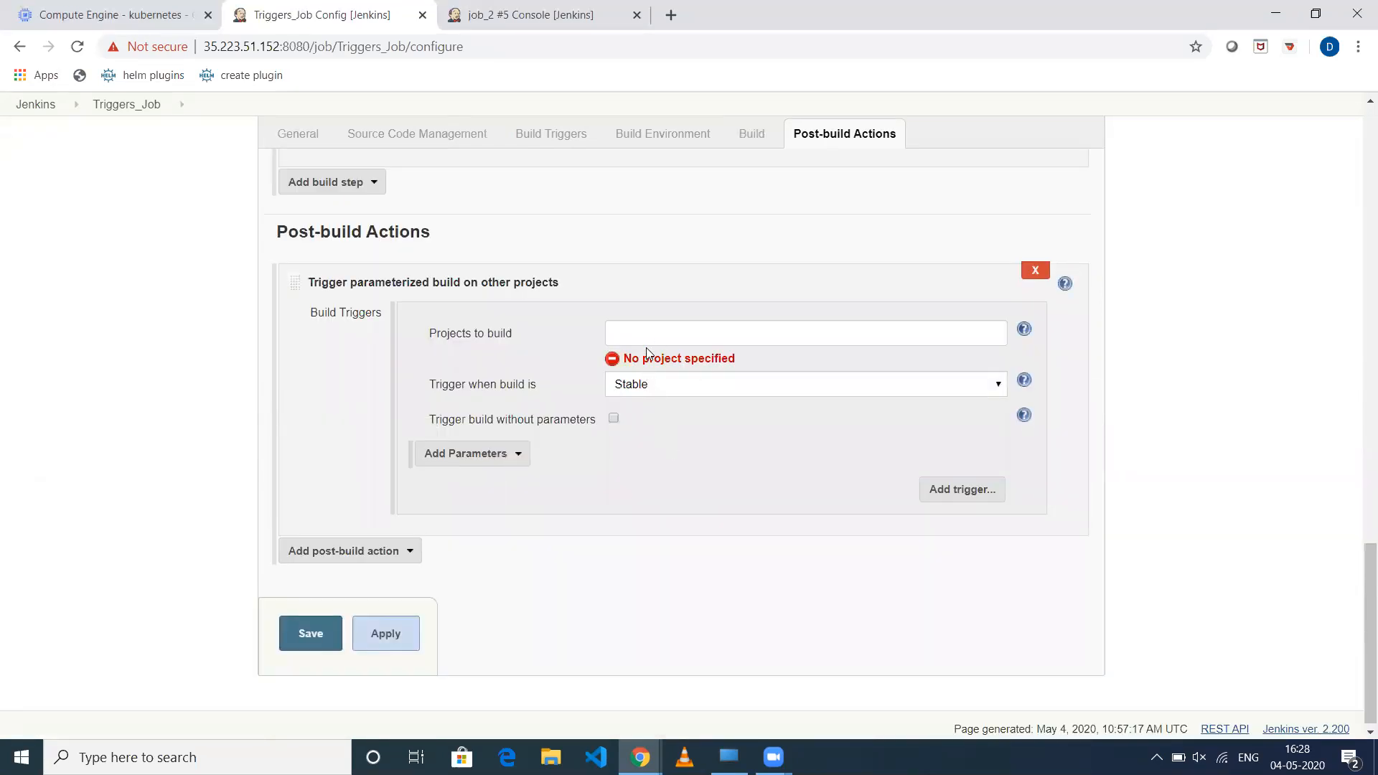
pyautogui.click(645, 337)
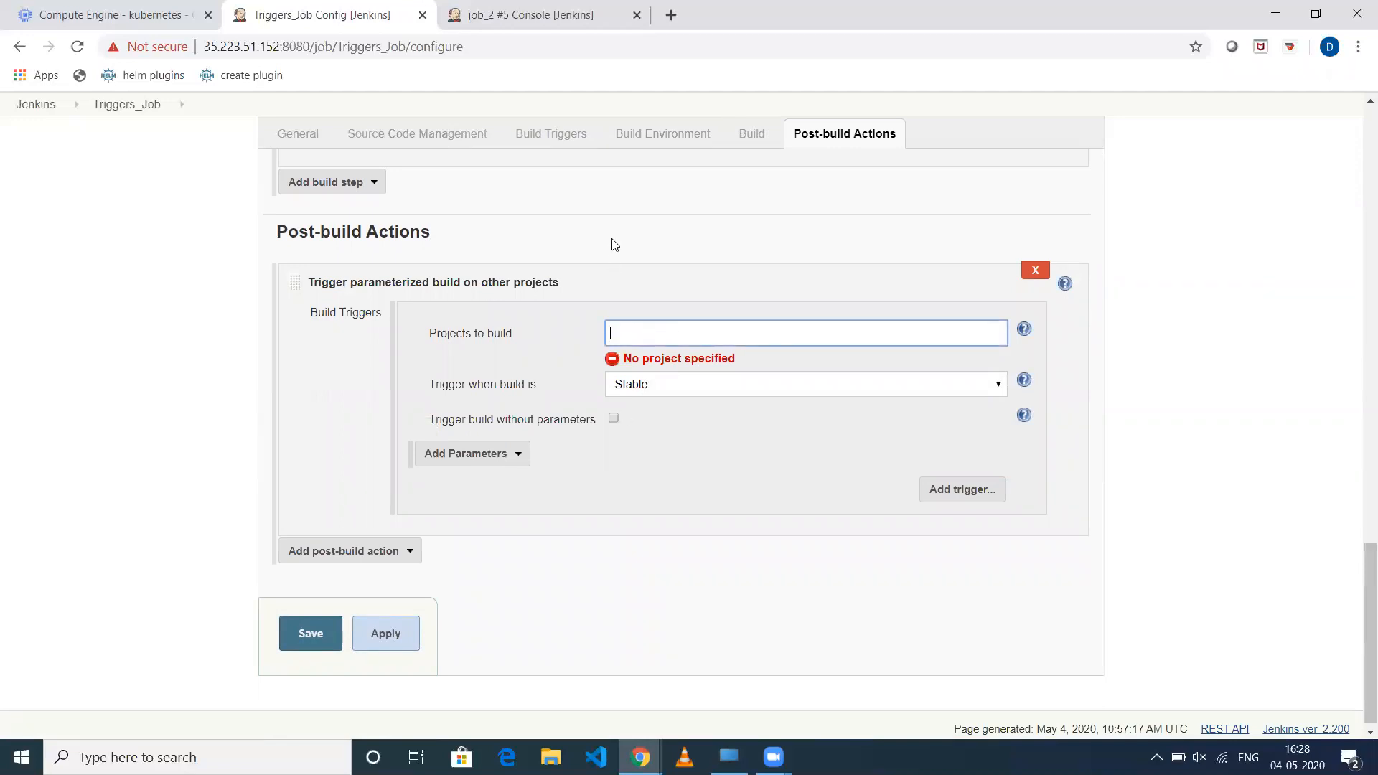
# Step: Create a new freestyle project named paramter_job in the other browser tab, keeping the Triggers_Job configuration open
pyautogui.click(532, 14)
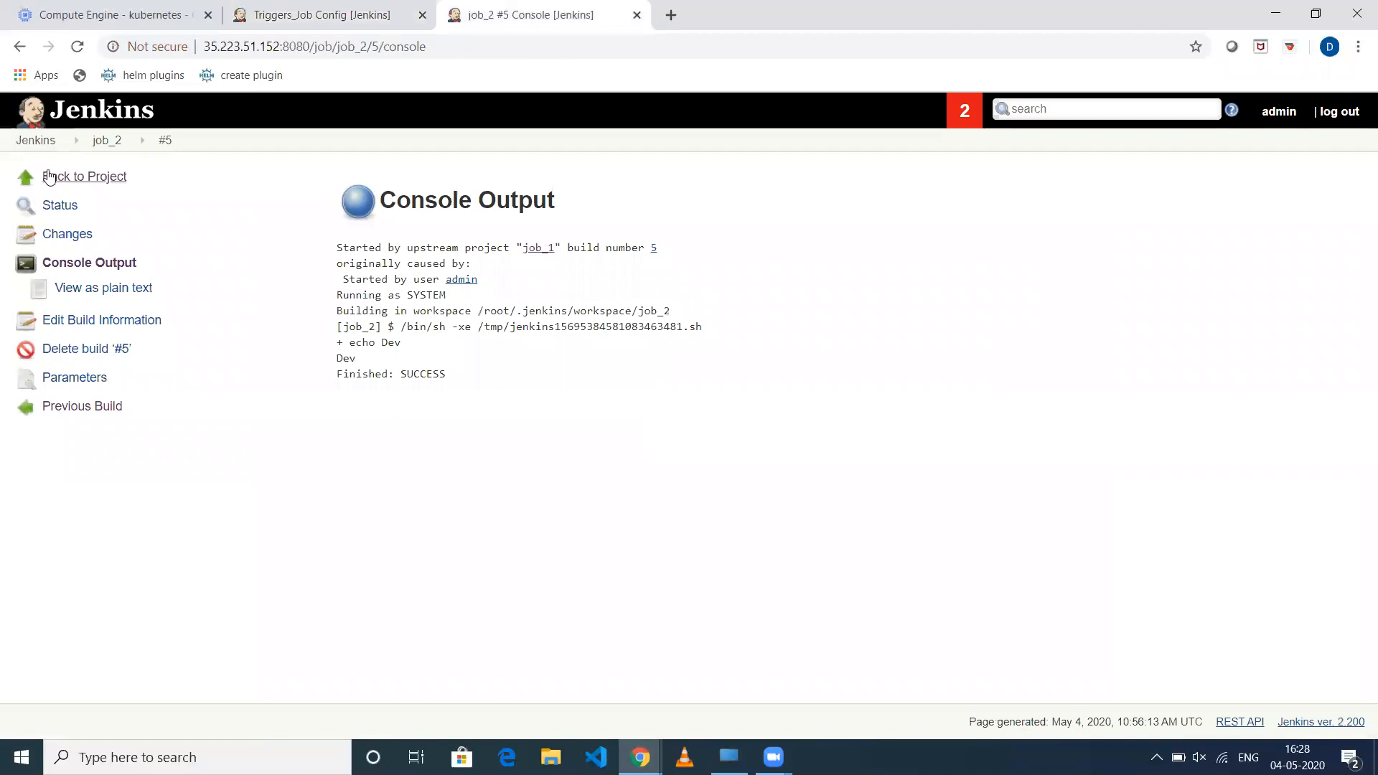
pyautogui.click(36, 142)
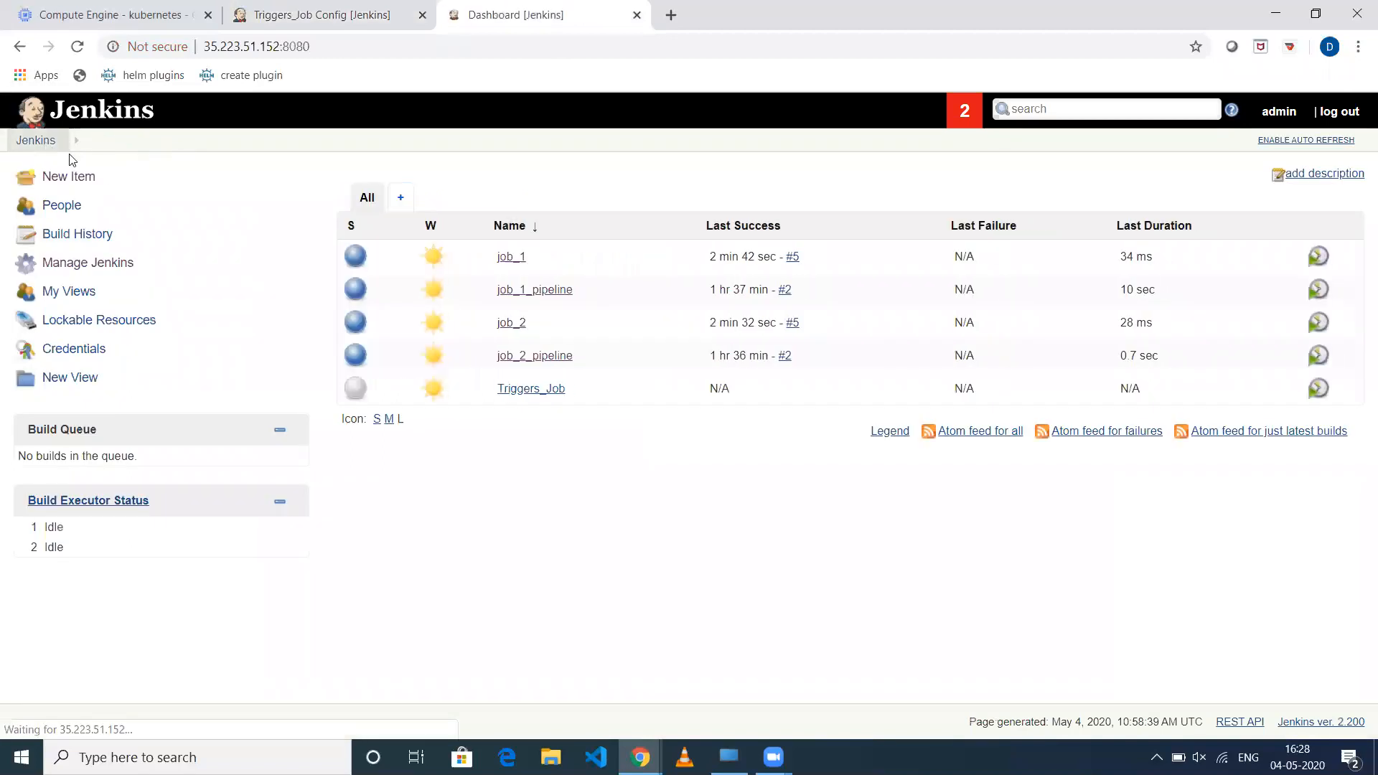
pyautogui.click(267, 16)
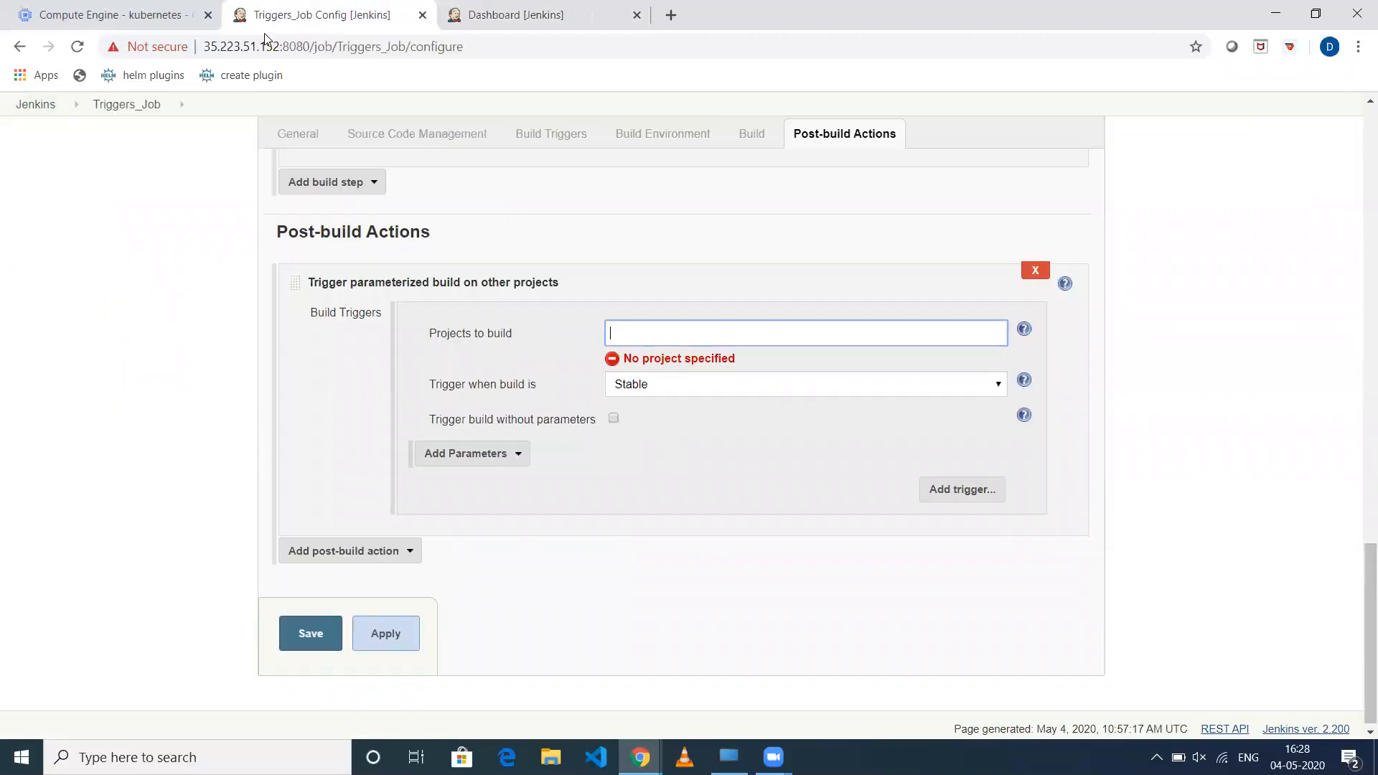
pyautogui.hotkey('ctrl', 'Tab')
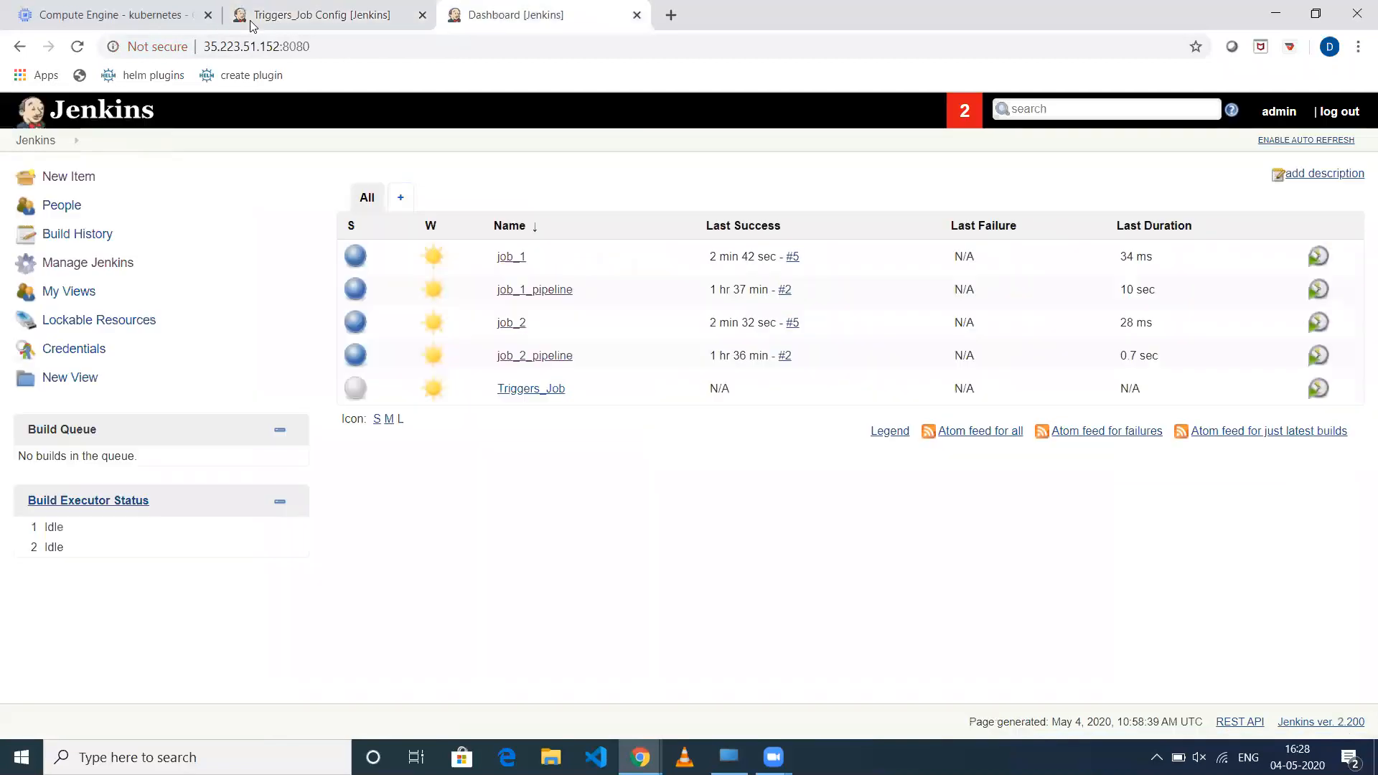
pyautogui.click(47, 180)
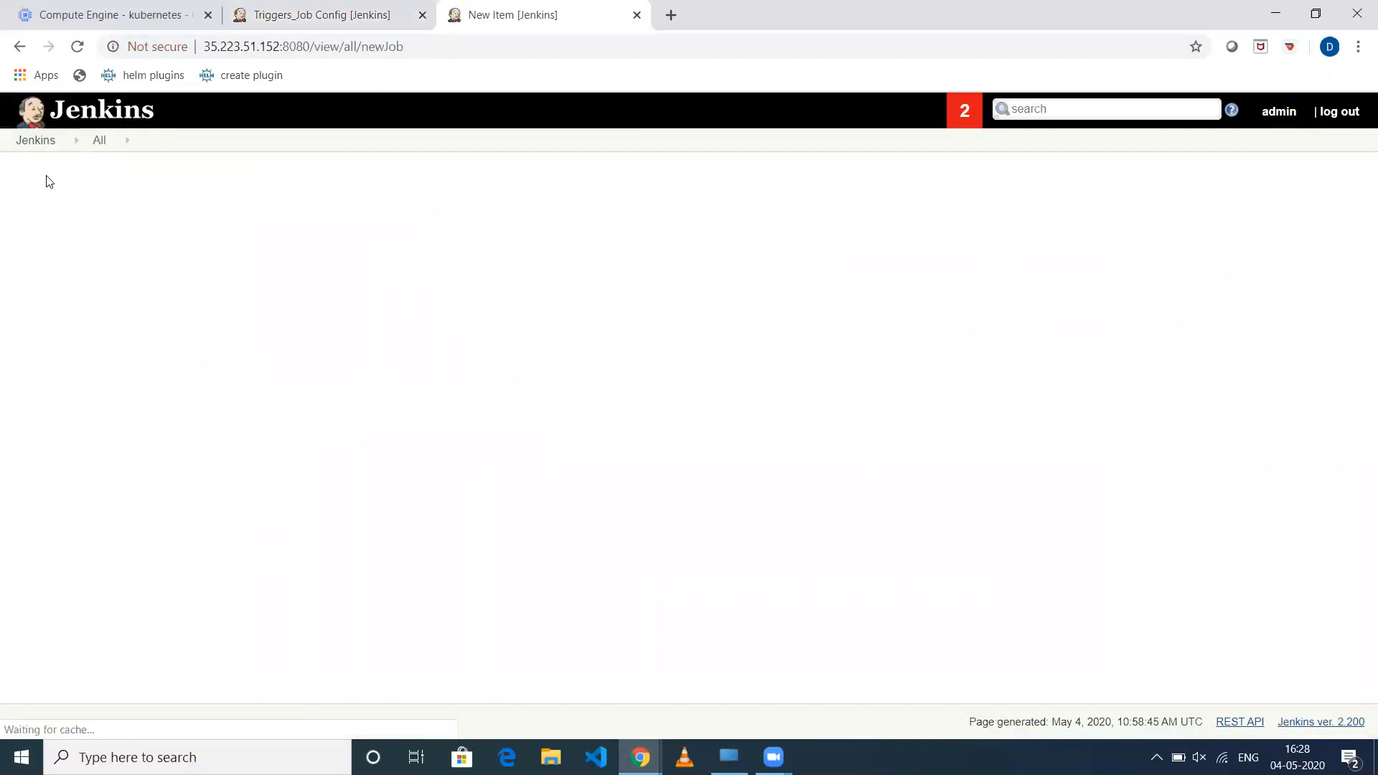
pyautogui.click(432, 223)
pyautogui.write('p')
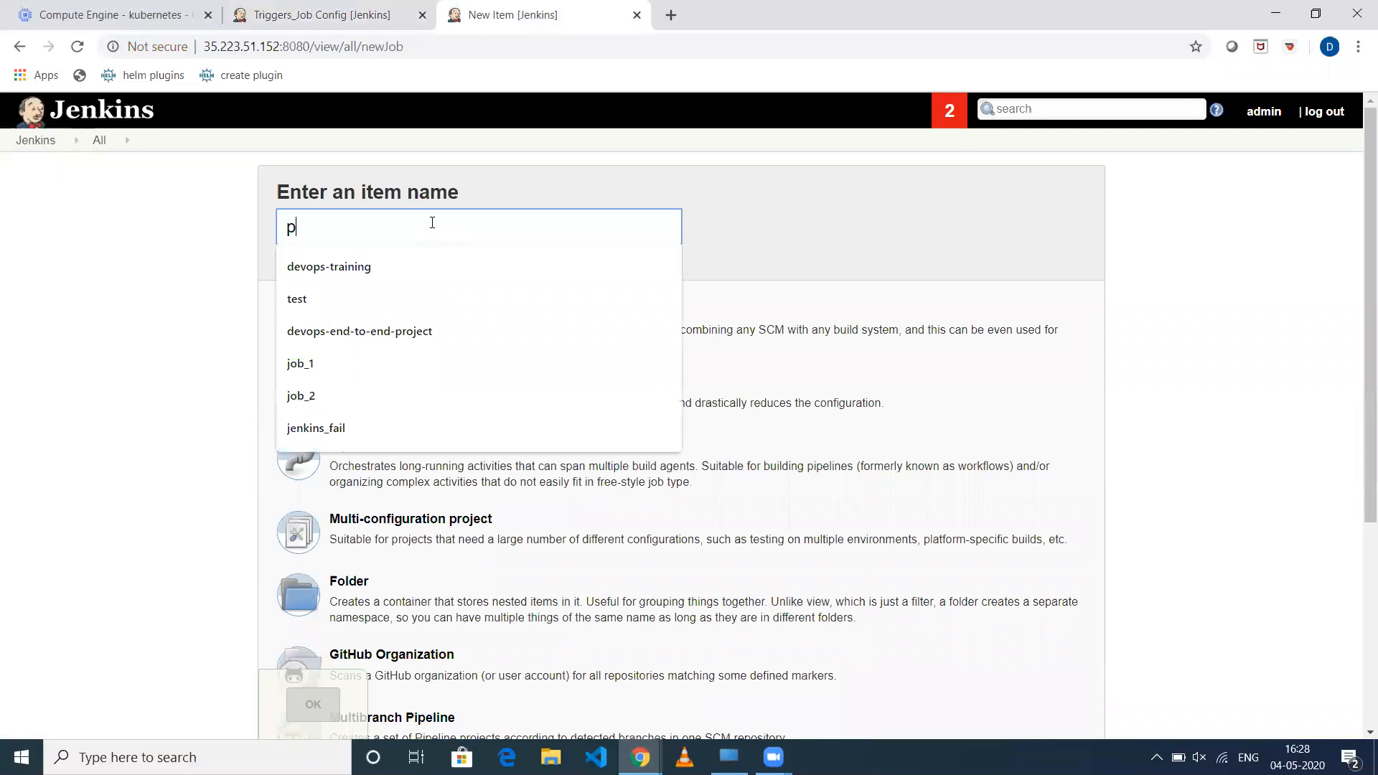
pyautogui.write('aram')
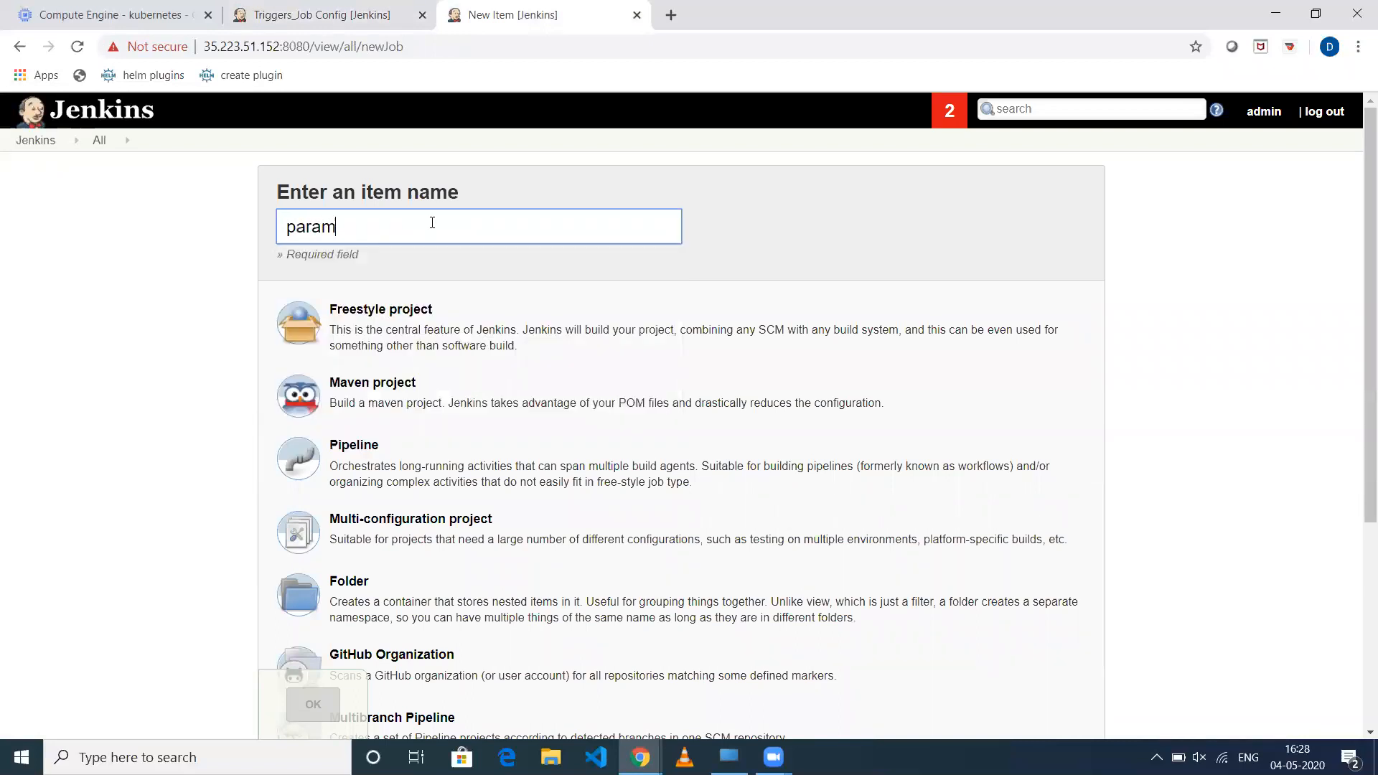
pyautogui.write('ter_job')
pyautogui.click(429, 336)
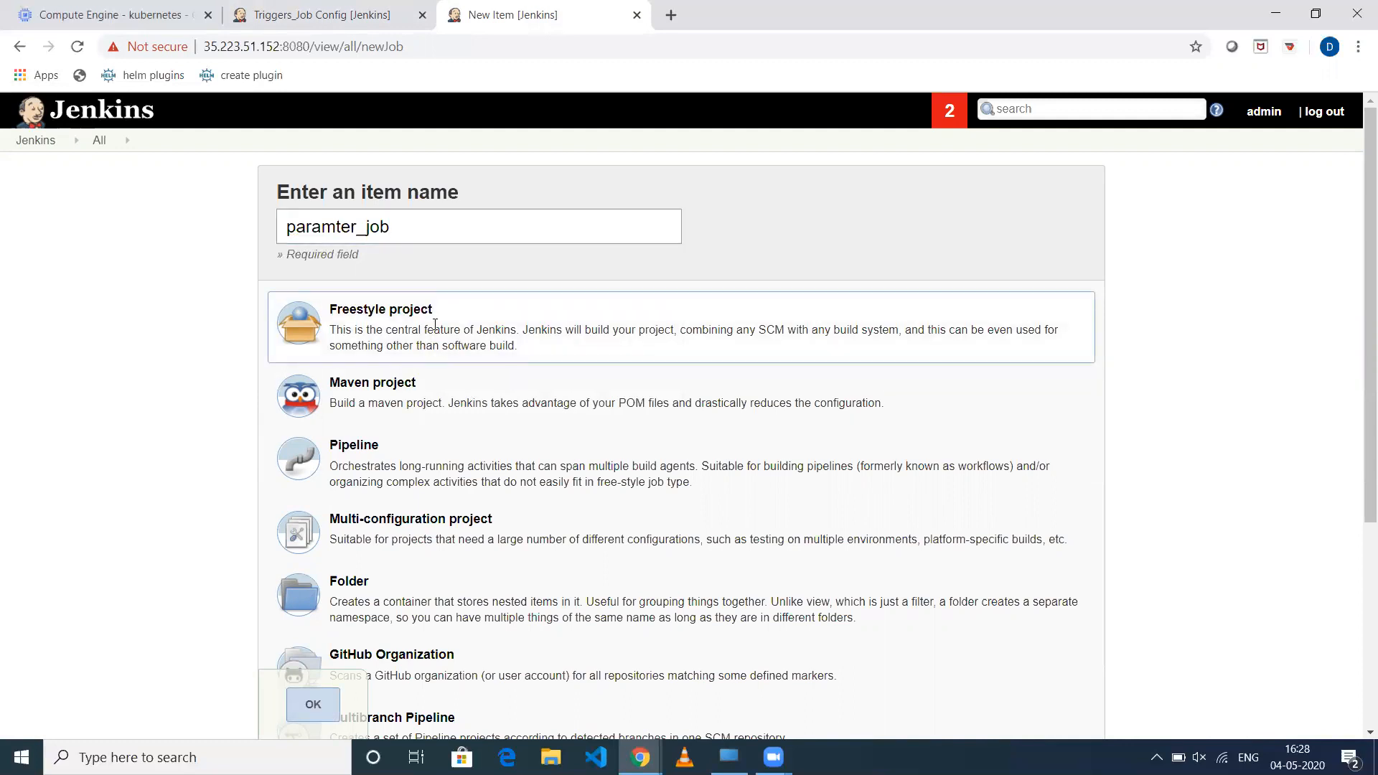
pyautogui.click(316, 709)
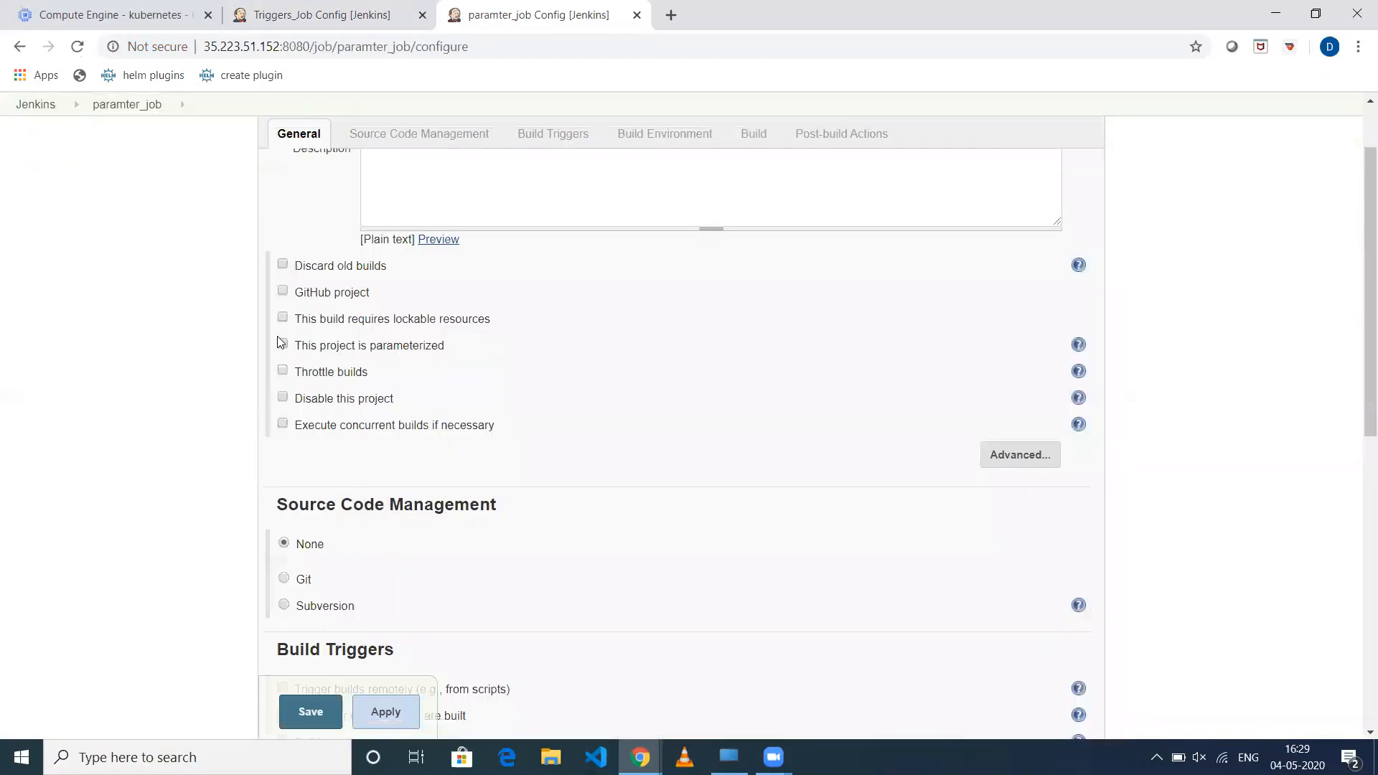
# Step: Make paramter_job parameterized with a string parameter named ENV and an empty default value
pyautogui.click(283, 345)
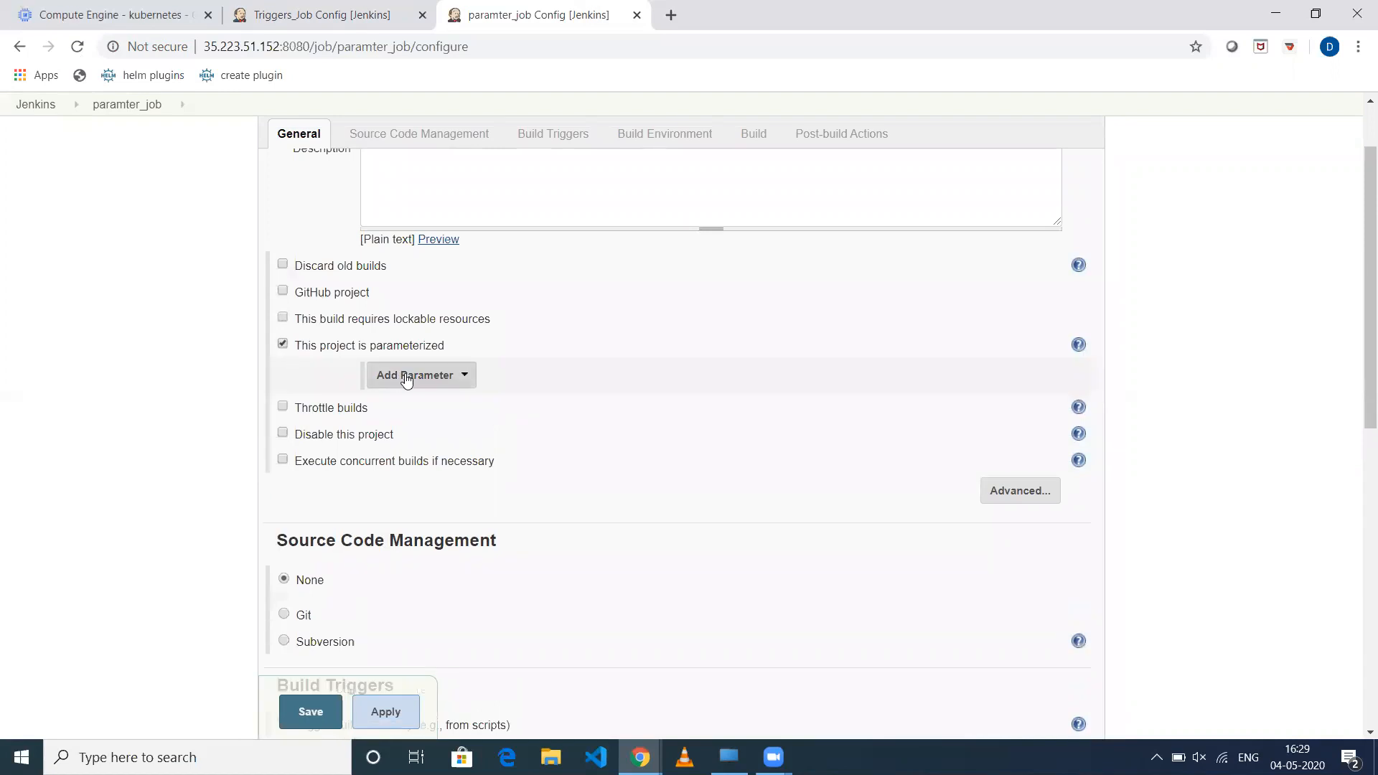
pyautogui.click(407, 377)
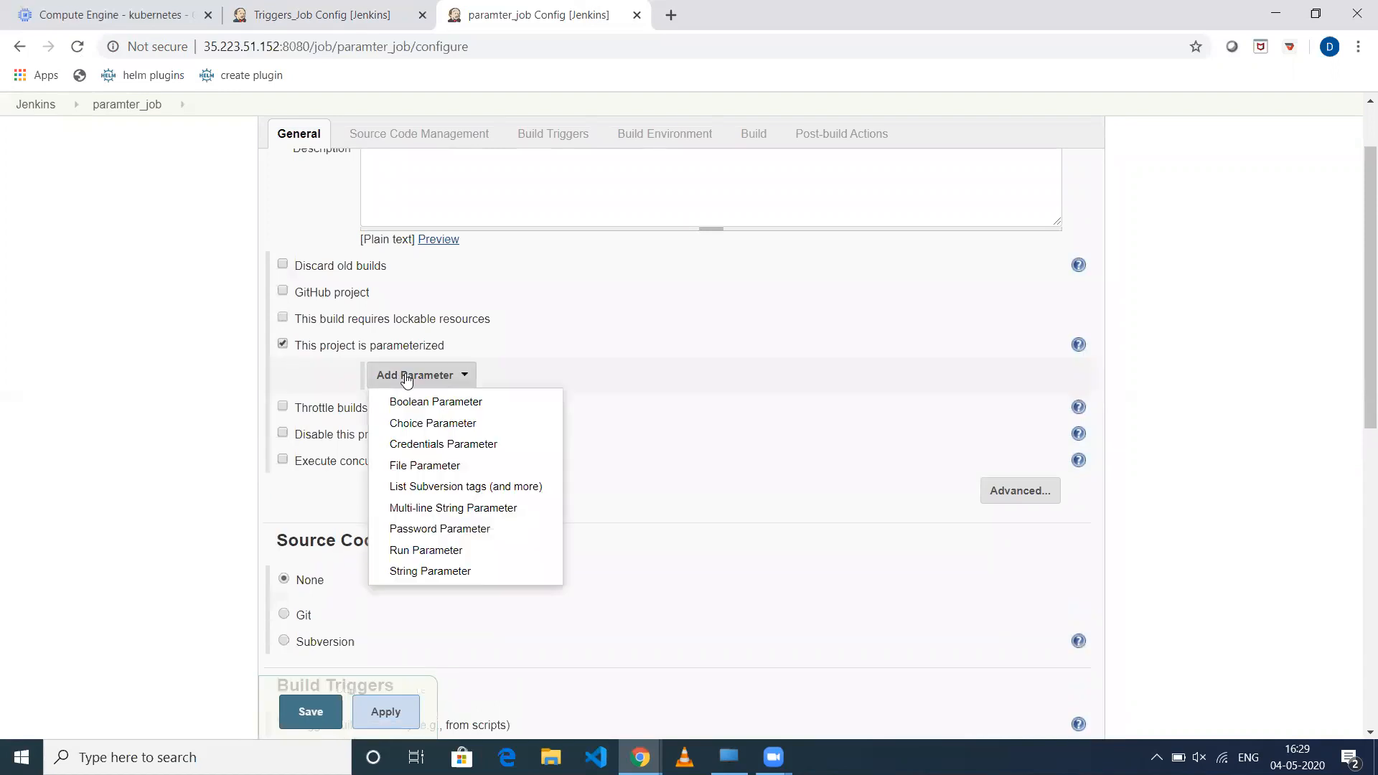
pyautogui.click(428, 572)
pyautogui.click(491, 414)
pyautogui.write('ENV')
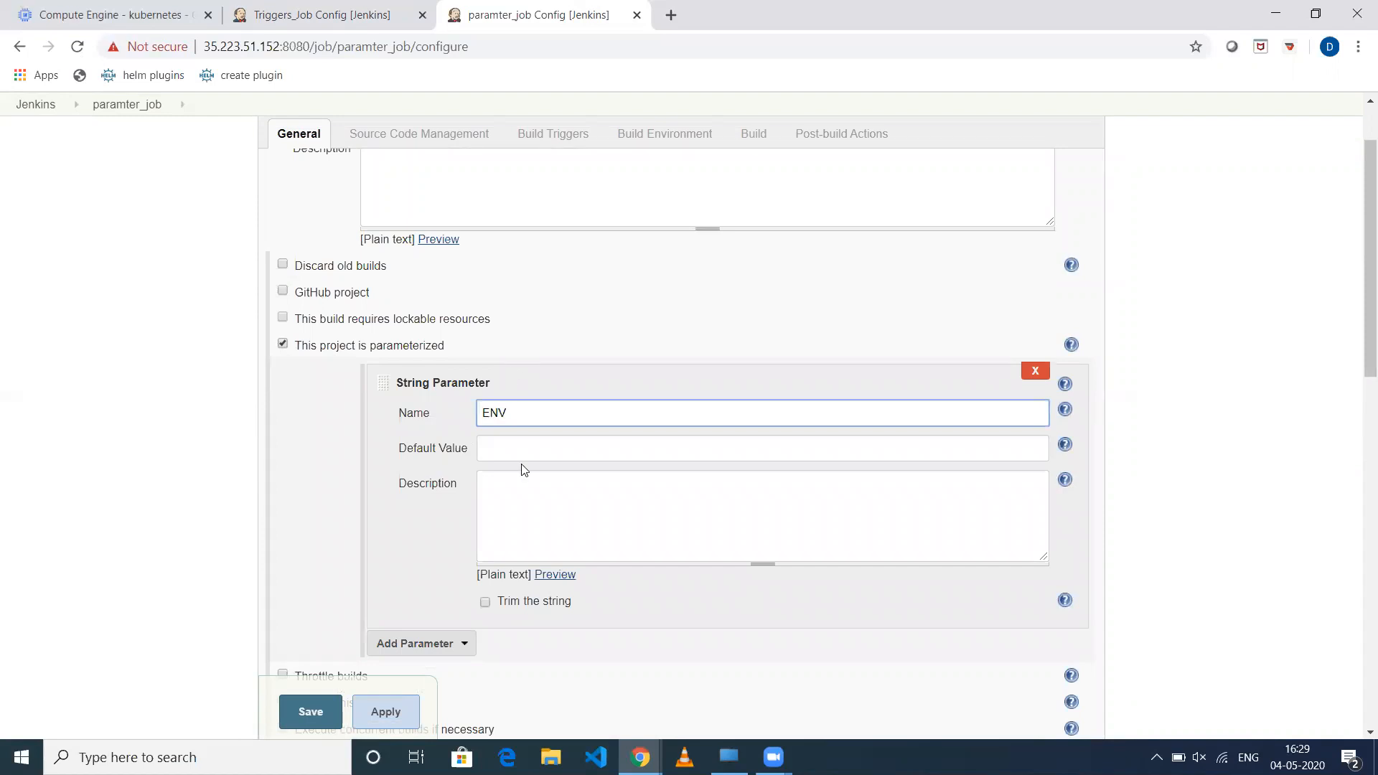
pyautogui.scroll(-1, 525, 470)
pyautogui.click(503, 347)
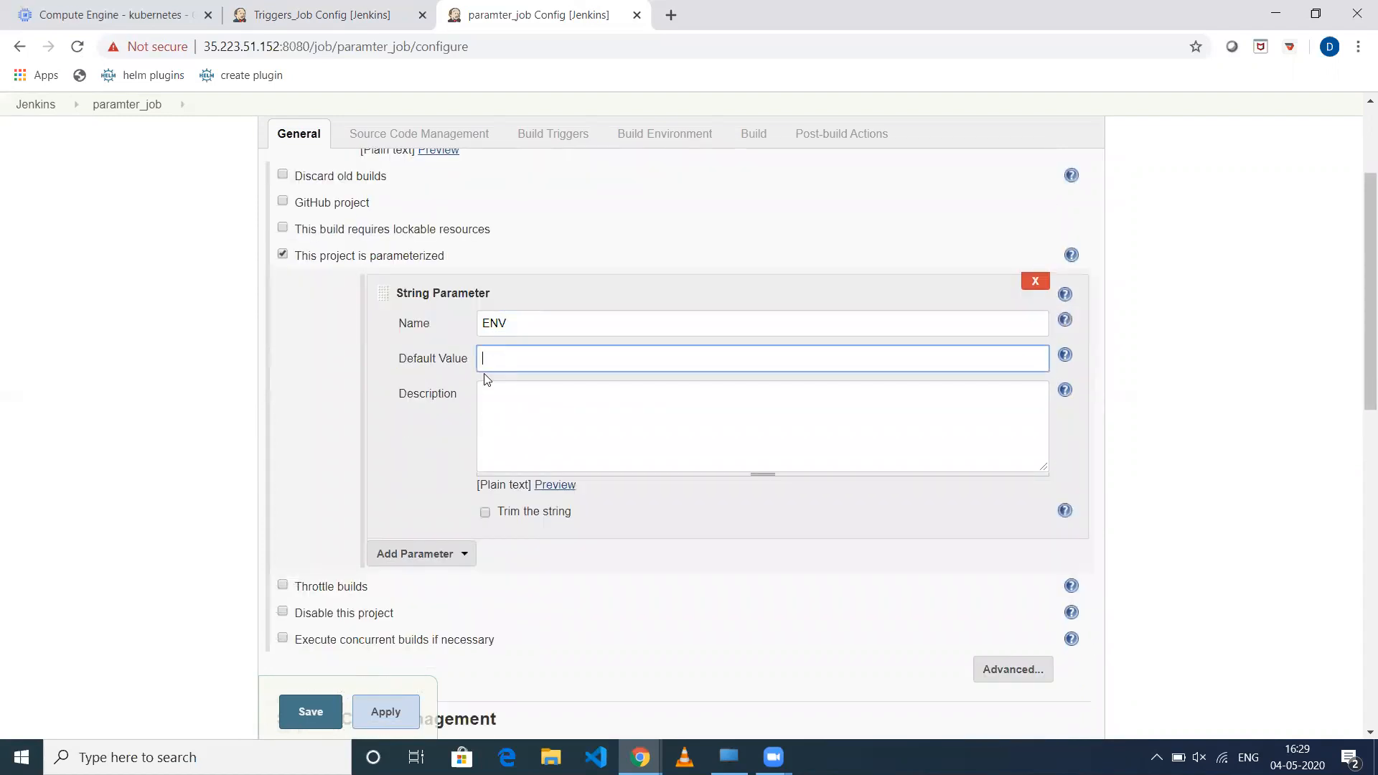
# Step: Add an Execute shell build step with an echo command to paramter_job and save the project
pyautogui.scroll(-10, 512, 414)
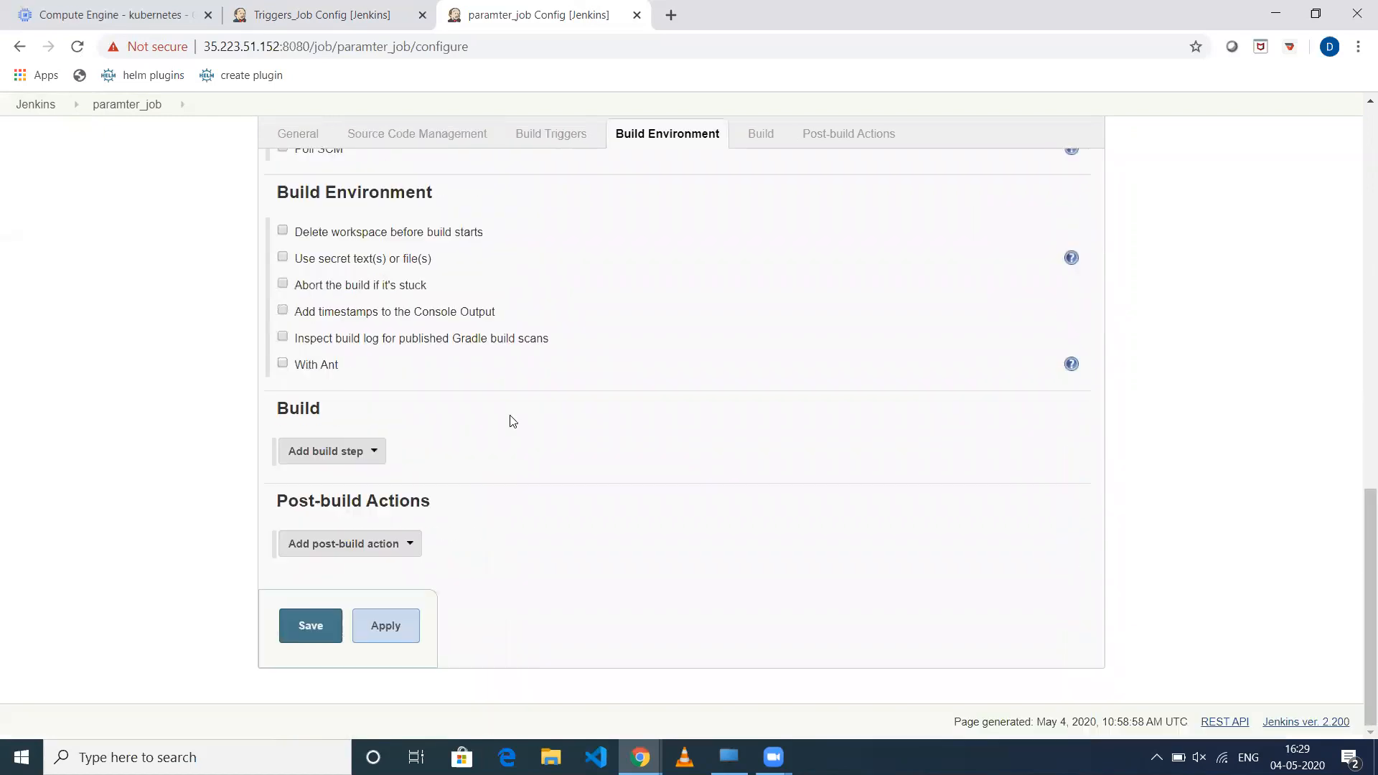
pyautogui.click(320, 461)
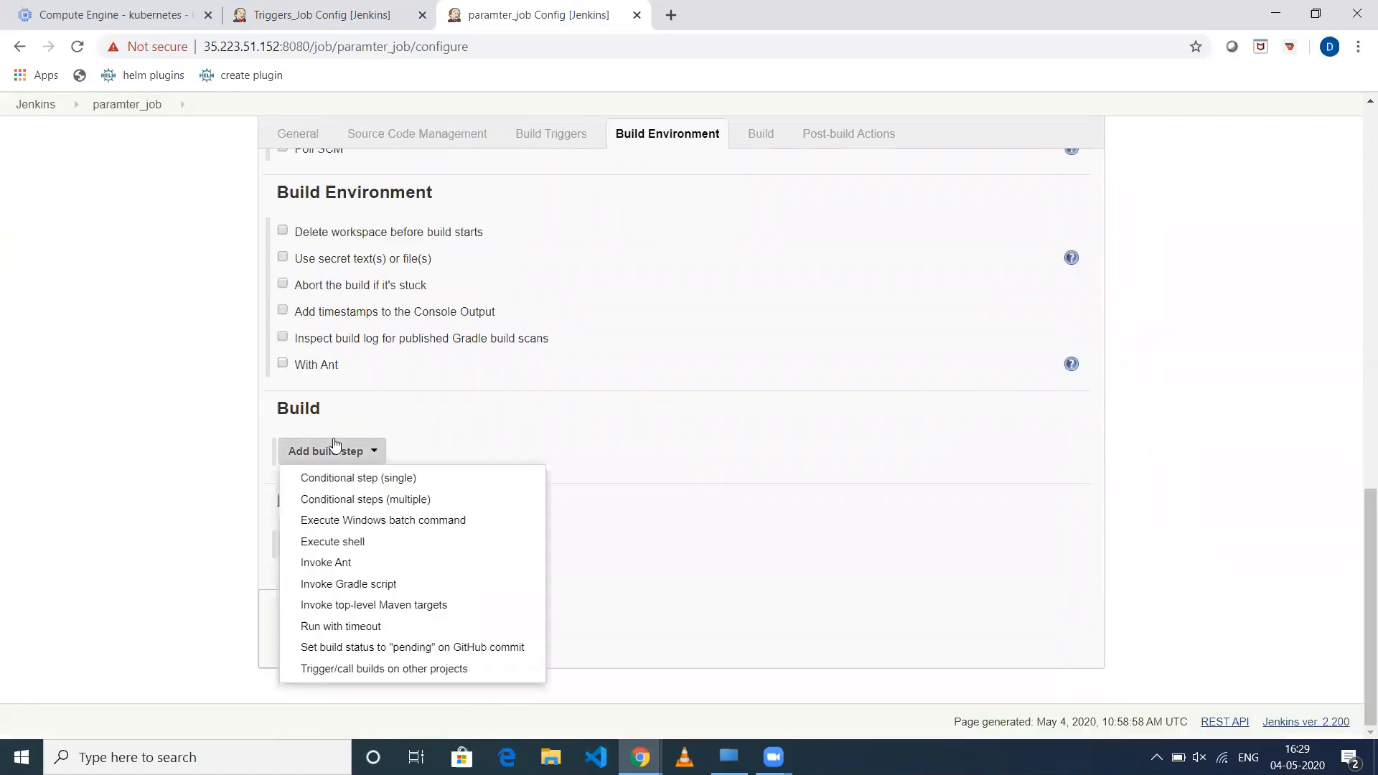
pyautogui.click(373, 550)
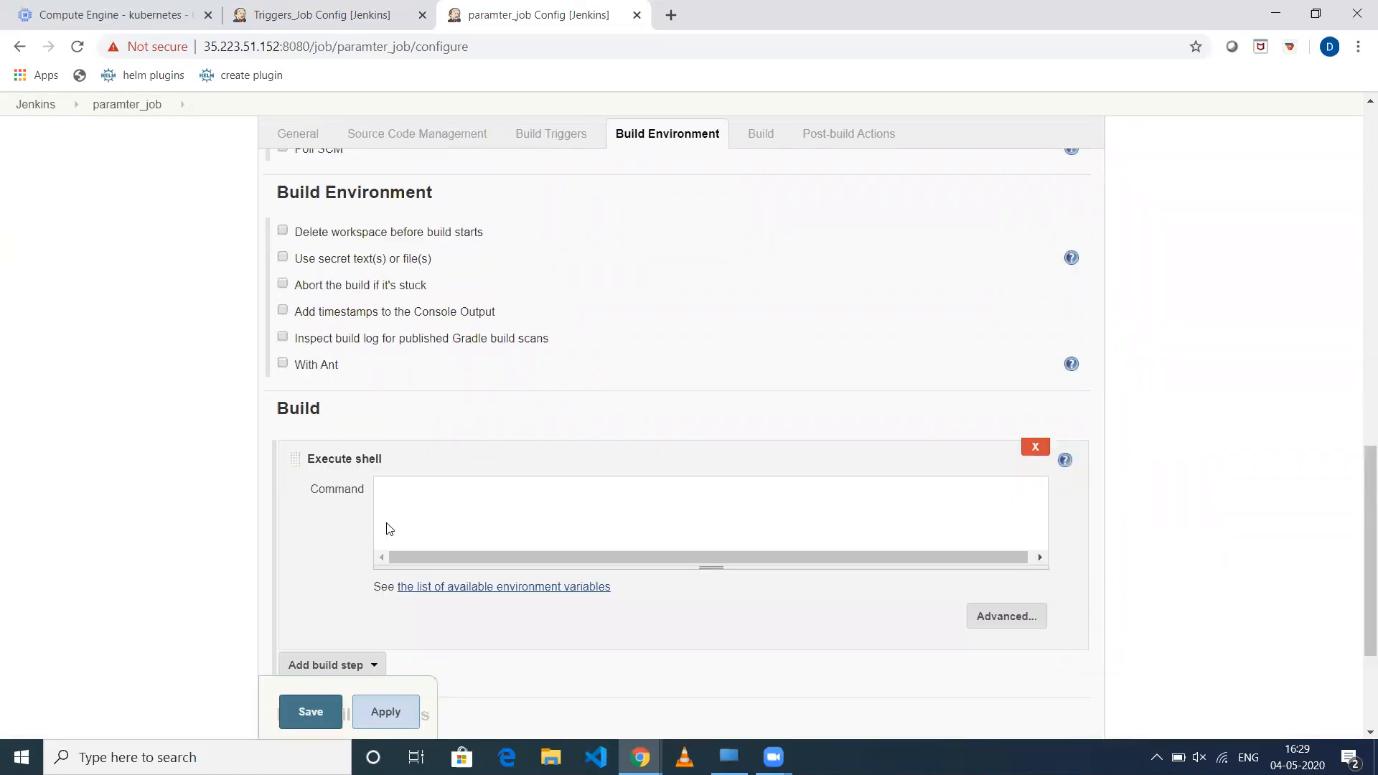
pyautogui.click(431, 507)
pyautogui.write('echo')
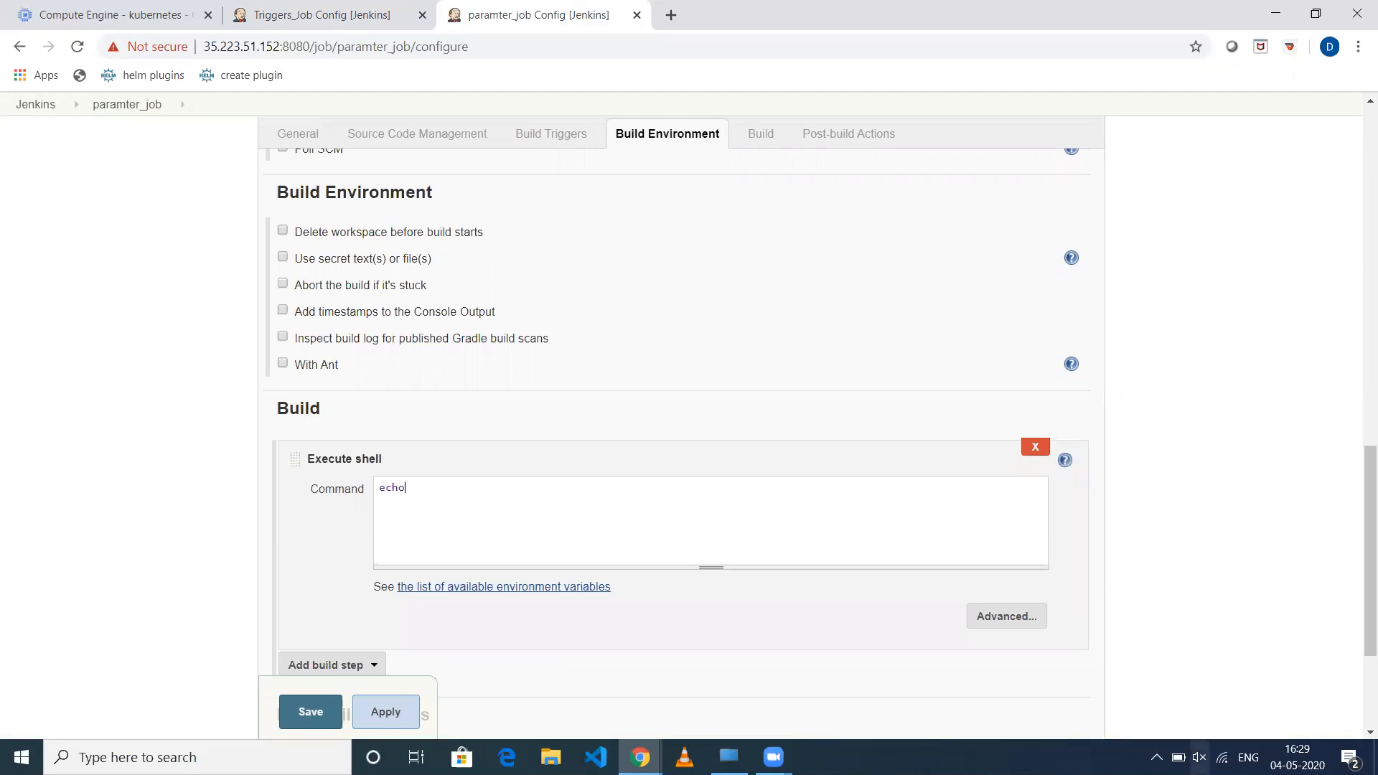
pyautogui.moveTo(1377, 773)
pyautogui.click(307, 711)
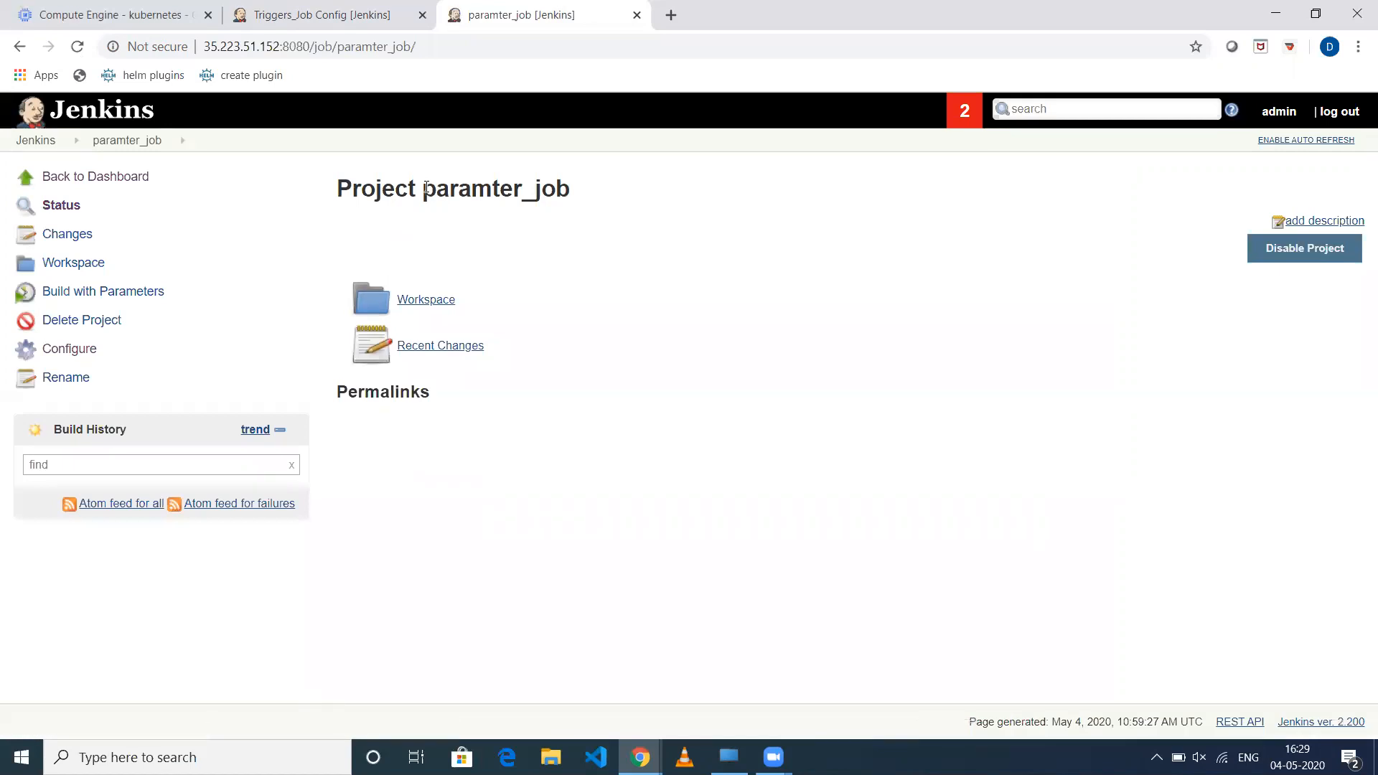
# Step: Set paramter_job as the project to build in Triggers_Job's parameterized trigger, firing when the build is Stable
pyautogui.moveTo(424, 189); pyautogui.dragTo(582, 208)
pyautogui.hotkey('ctrl', 'c')
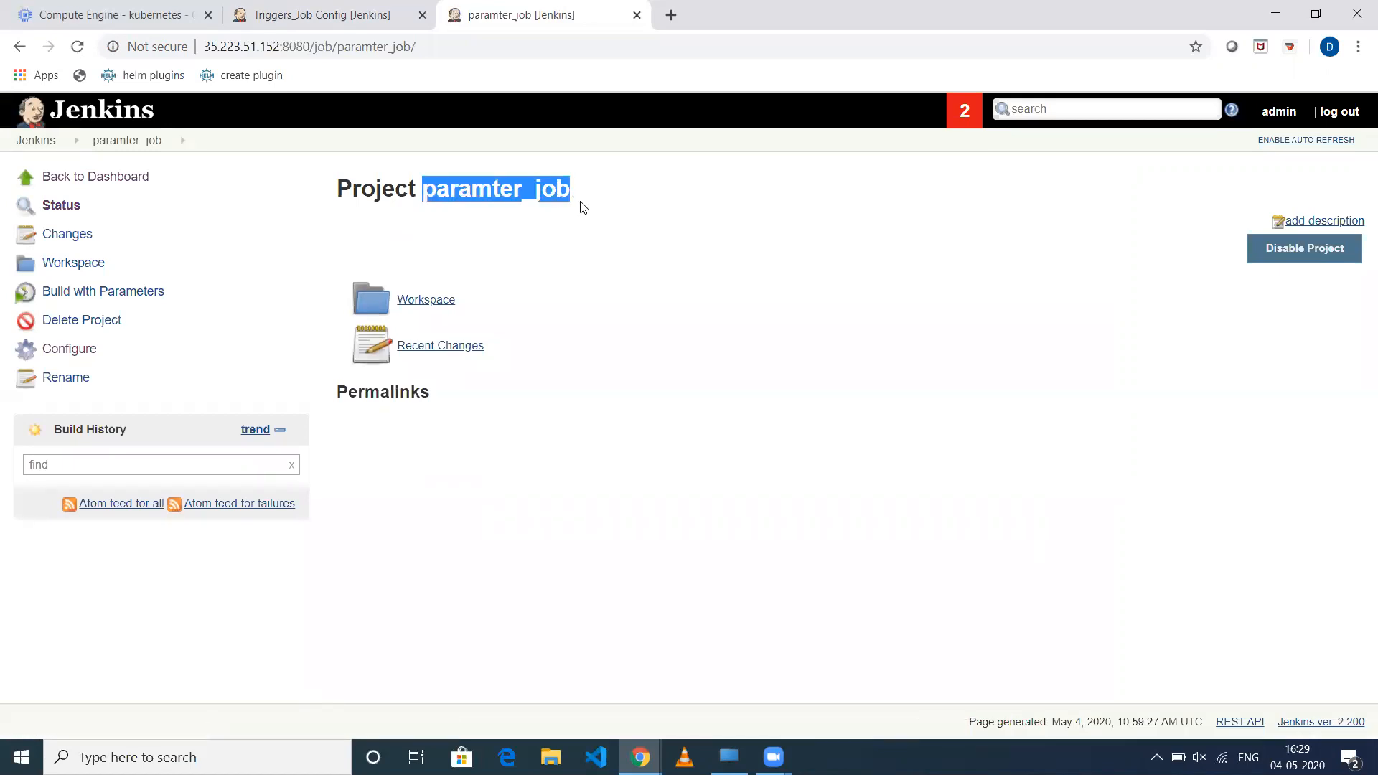
pyautogui.click(357, 25)
pyautogui.hotkey('ctrl', 'v')
pyautogui.click(668, 450)
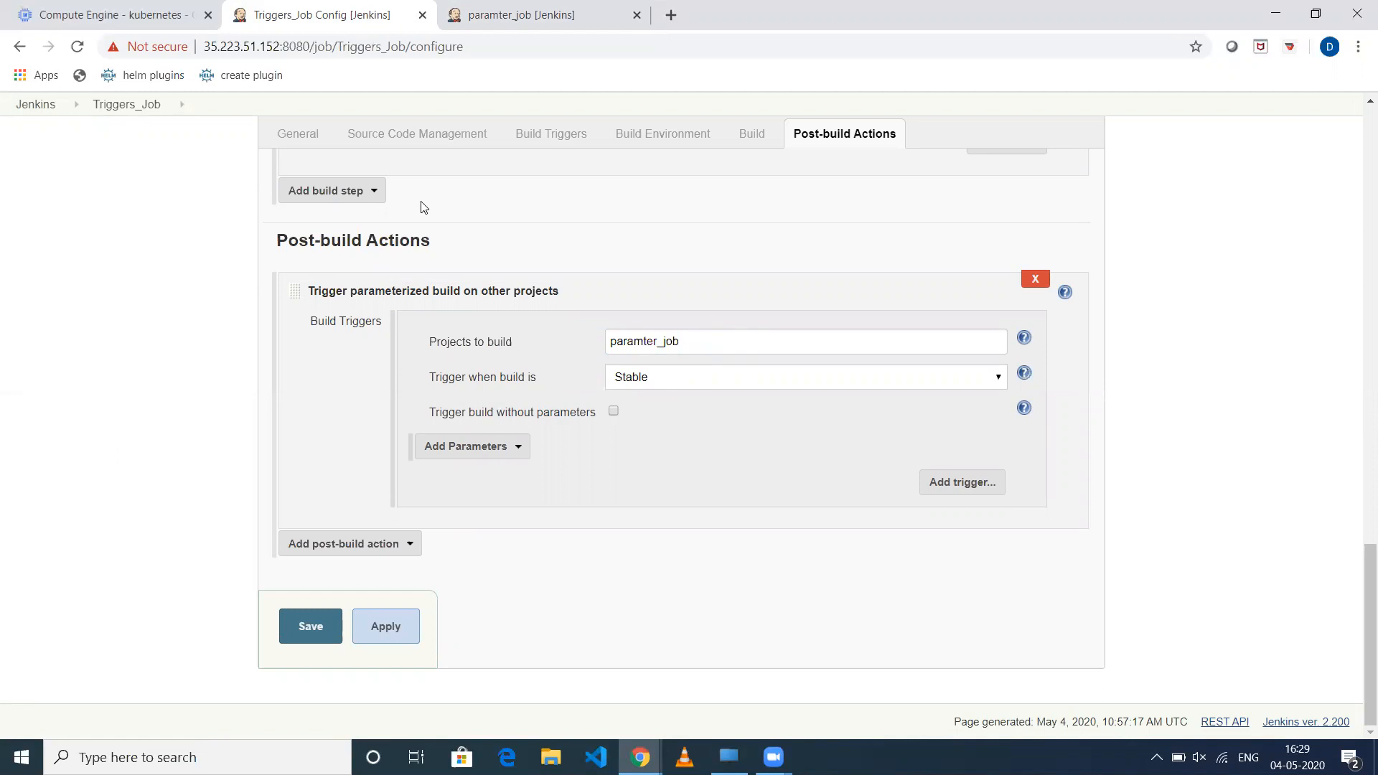
pyautogui.click(668, 380)
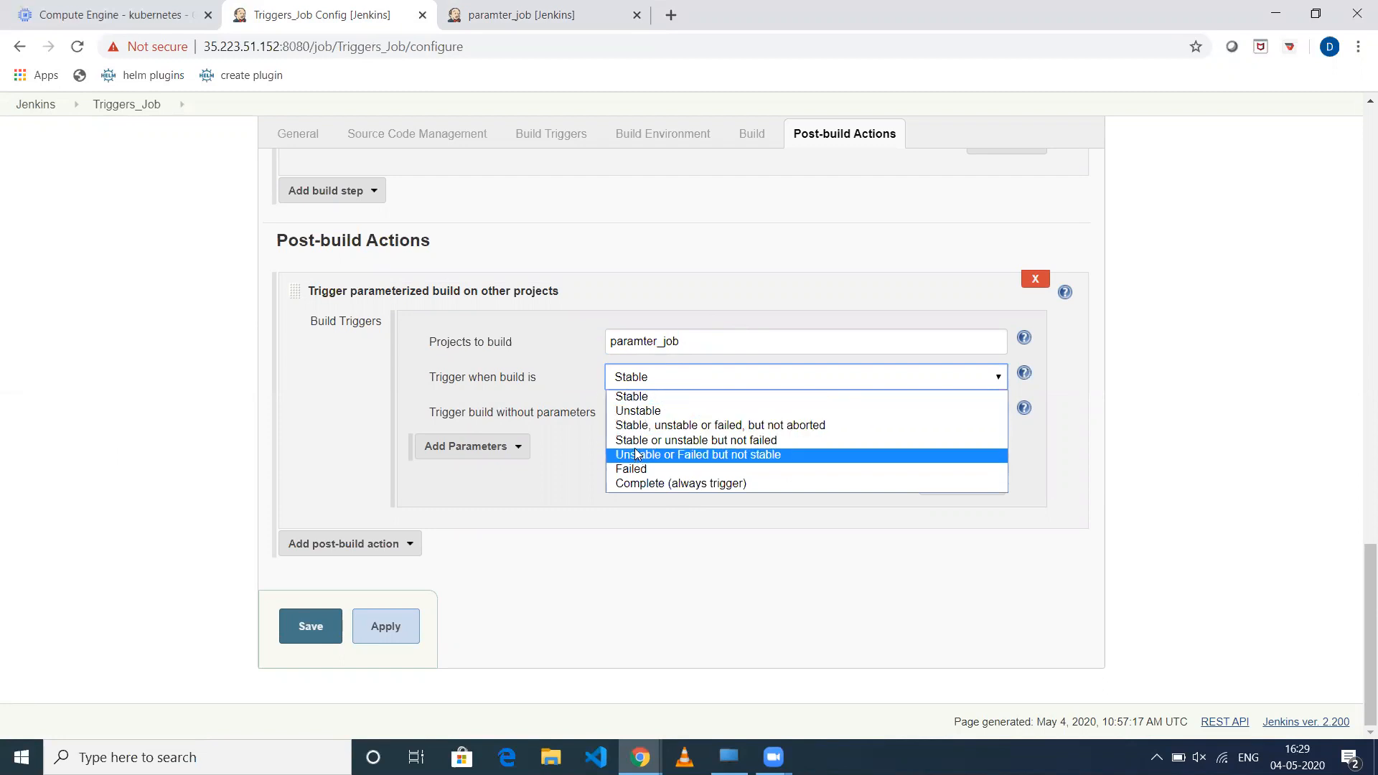
pyautogui.click(635, 397)
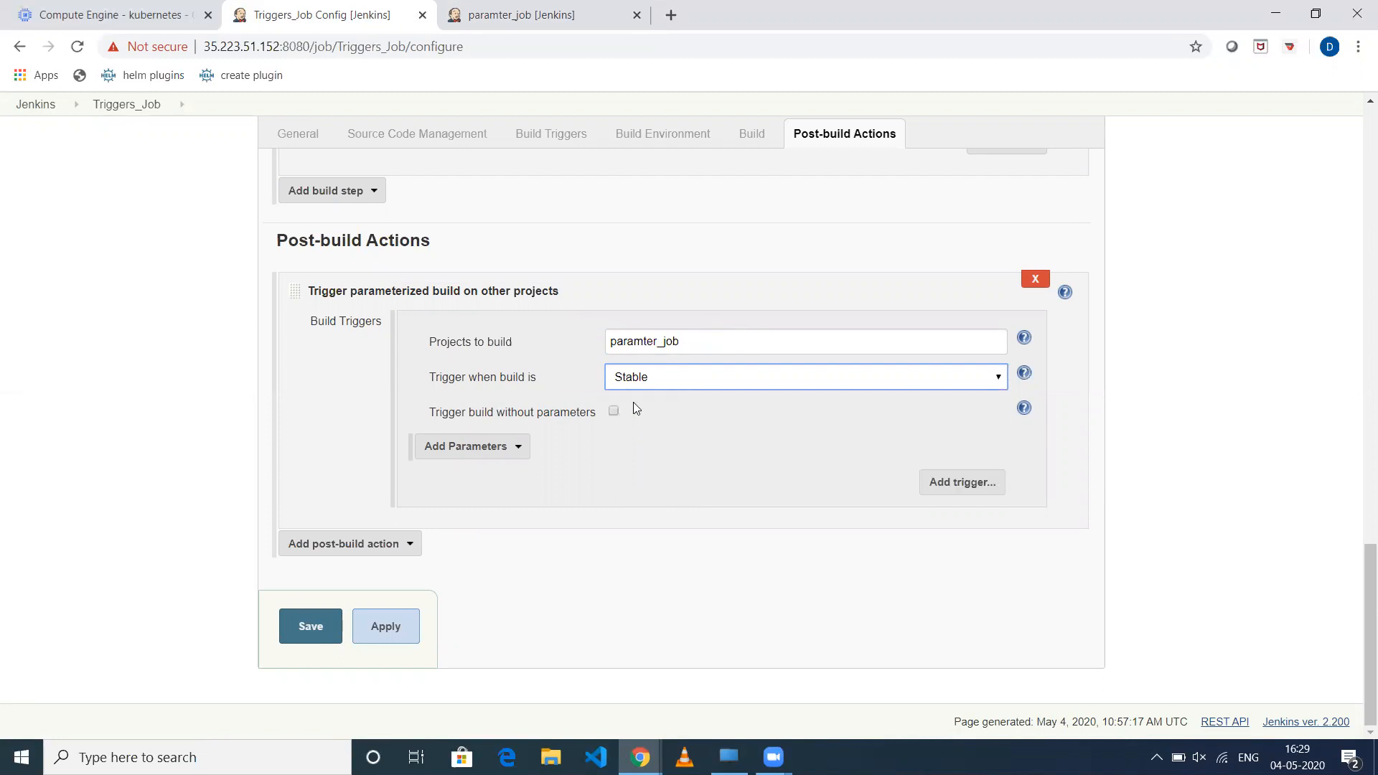
# Step: Add predefined parameters to the trigger and start the entry with ENV=$, using the parameter name from paramter_job's configuration
pyautogui.click(516, 447)
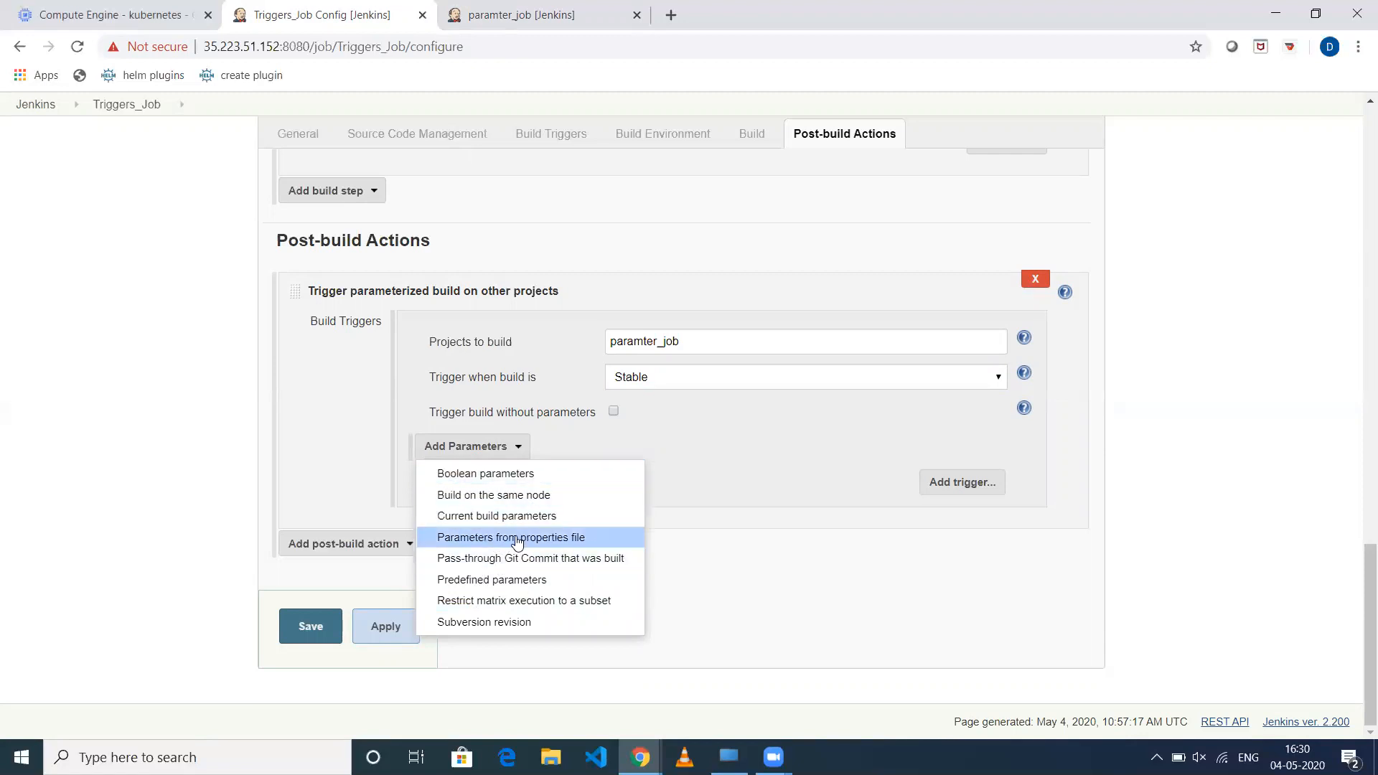
pyautogui.click(511, 591)
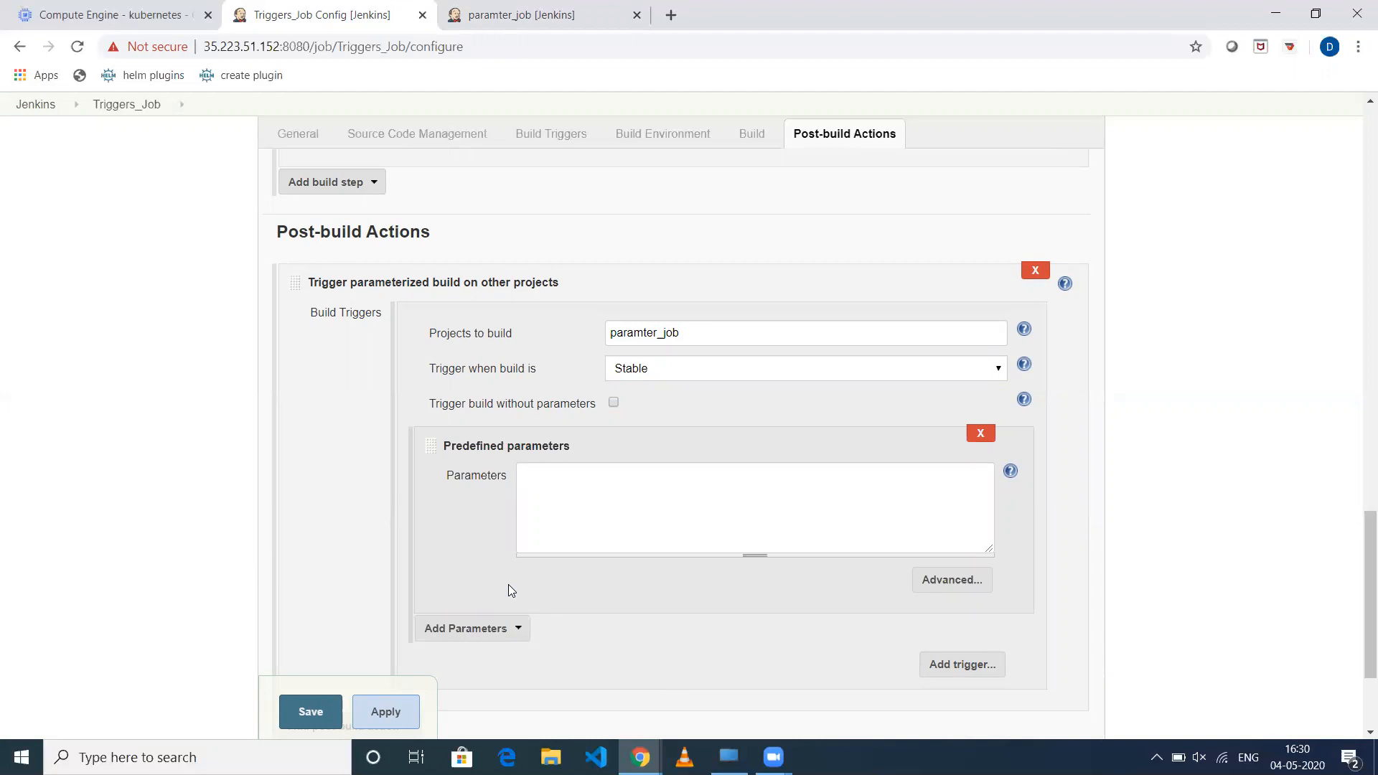
pyautogui.click(574, 513)
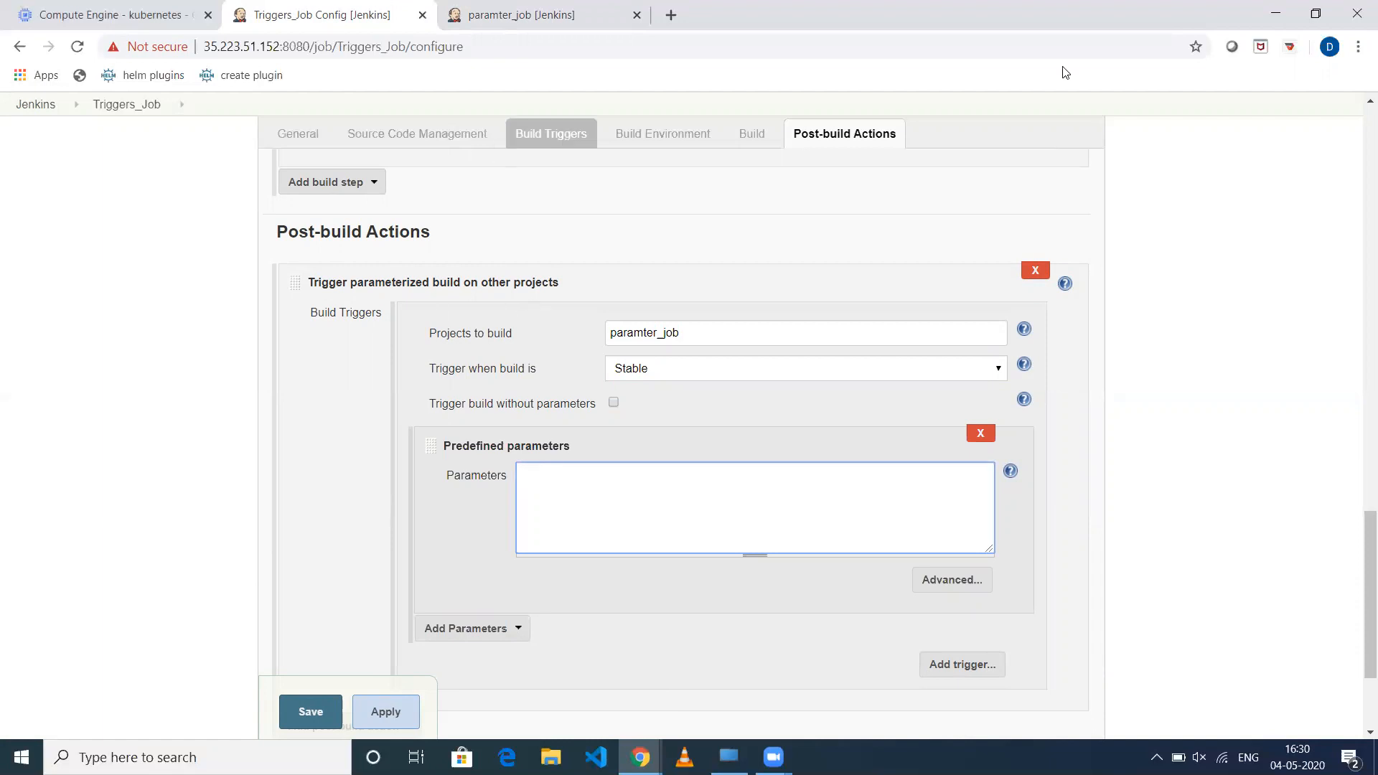
pyautogui.click(1317, 14)
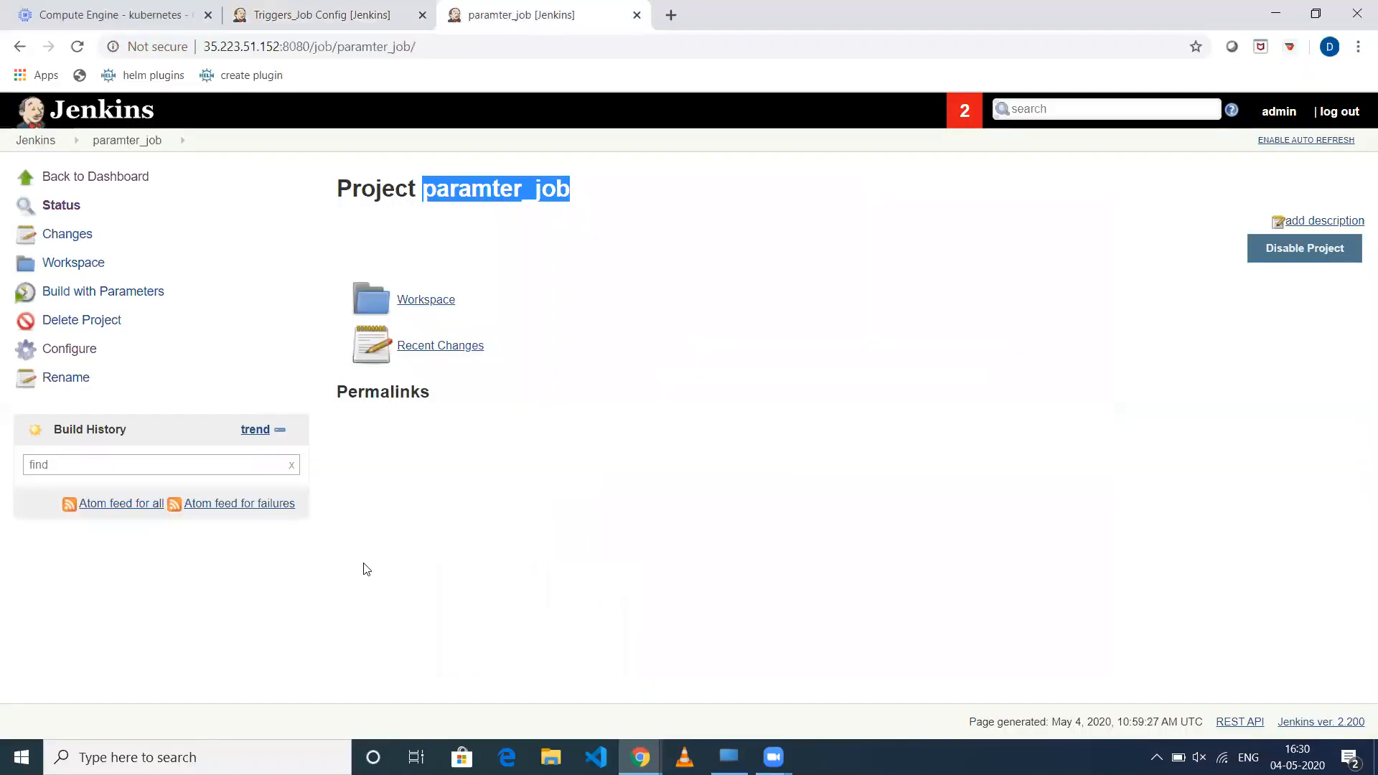
pyautogui.click(79, 355)
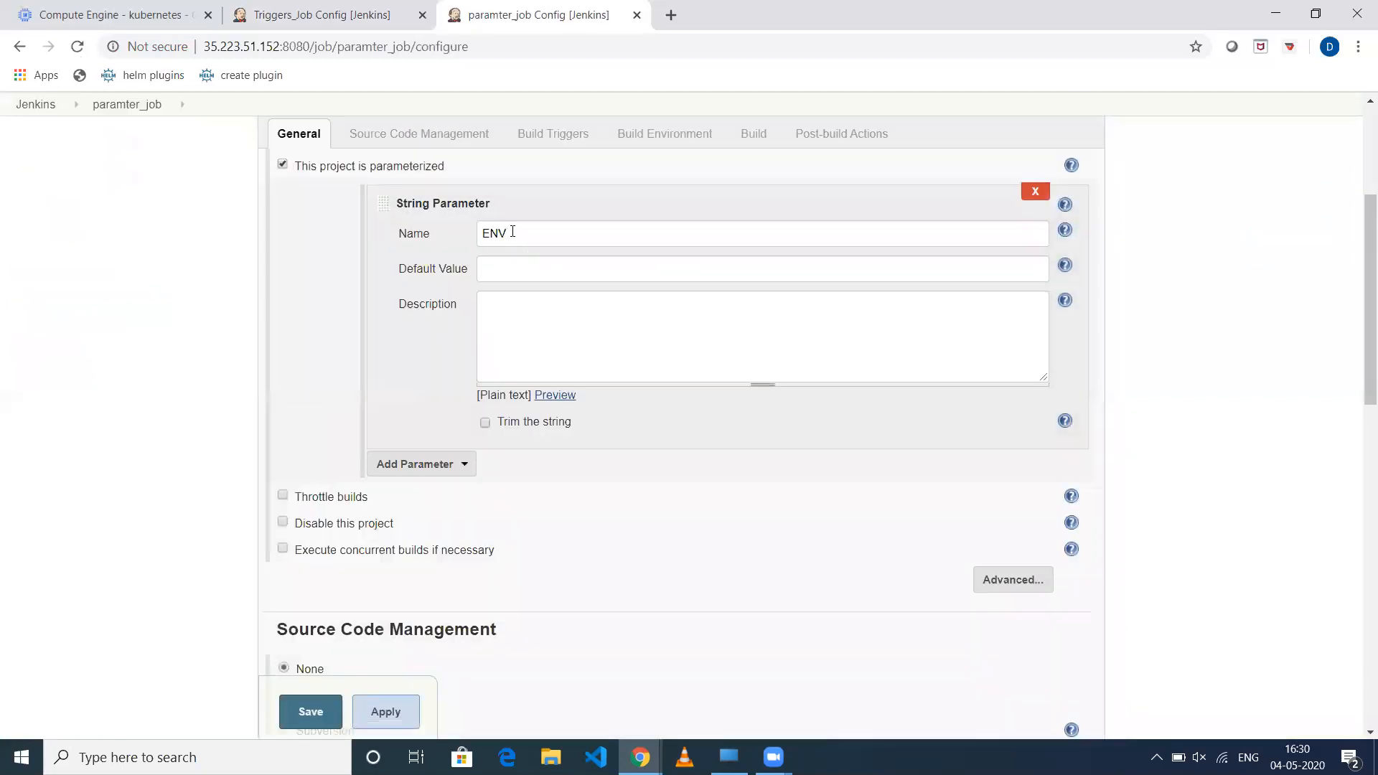
pyautogui.moveTo(513, 231); pyautogui.dragTo(456, 233)
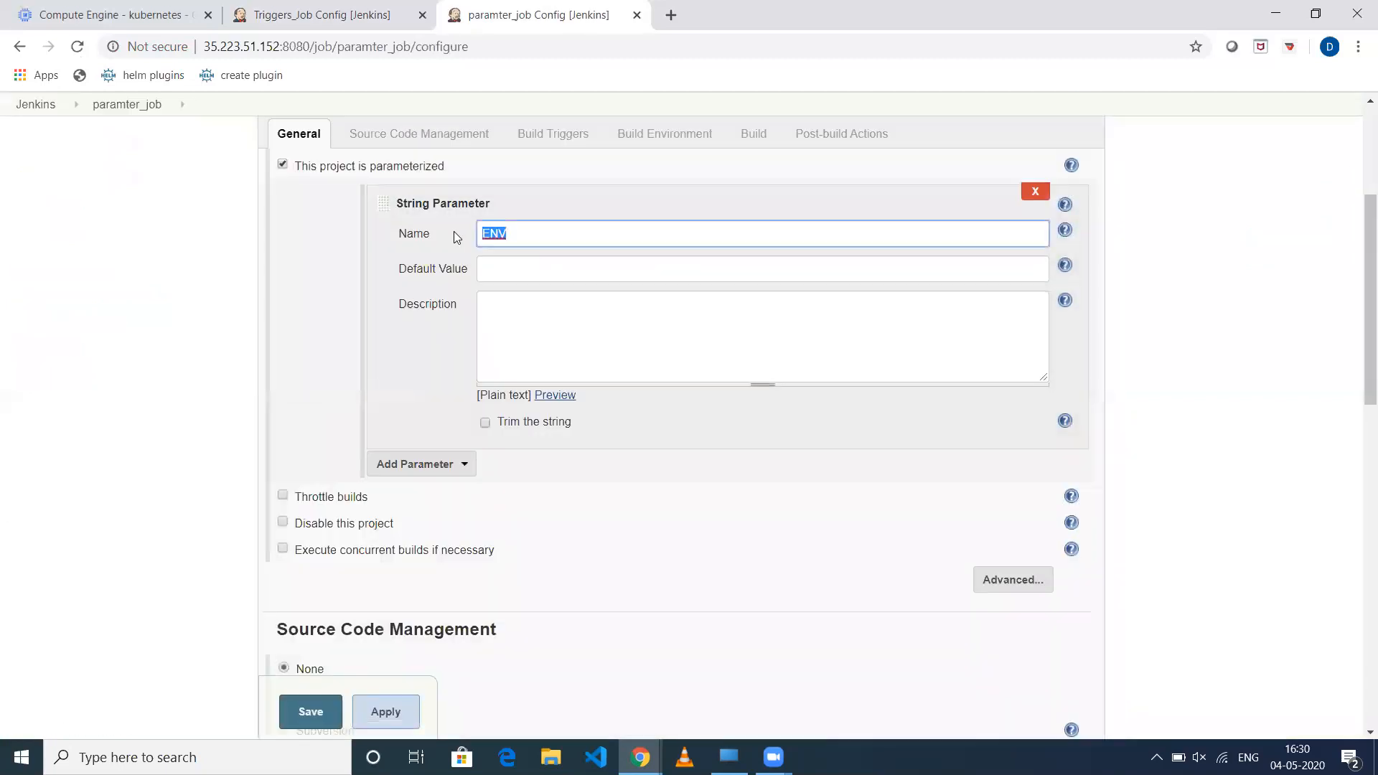
pyautogui.click(323, 14)
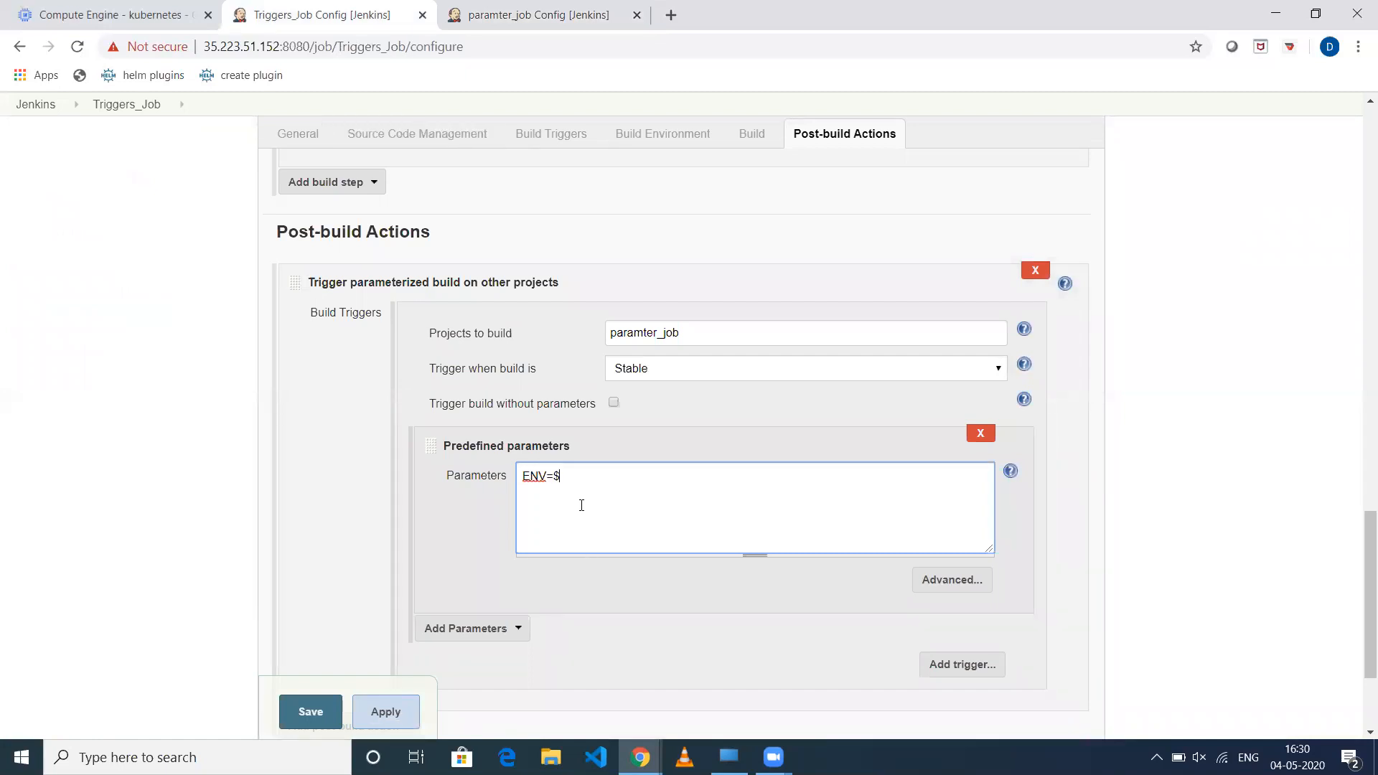
# Step: Complete the predefined parameter as ENV=$ENV, matching the choice parameter's name, and save Triggers_Job
pyautogui.scroll(20, 582, 503)
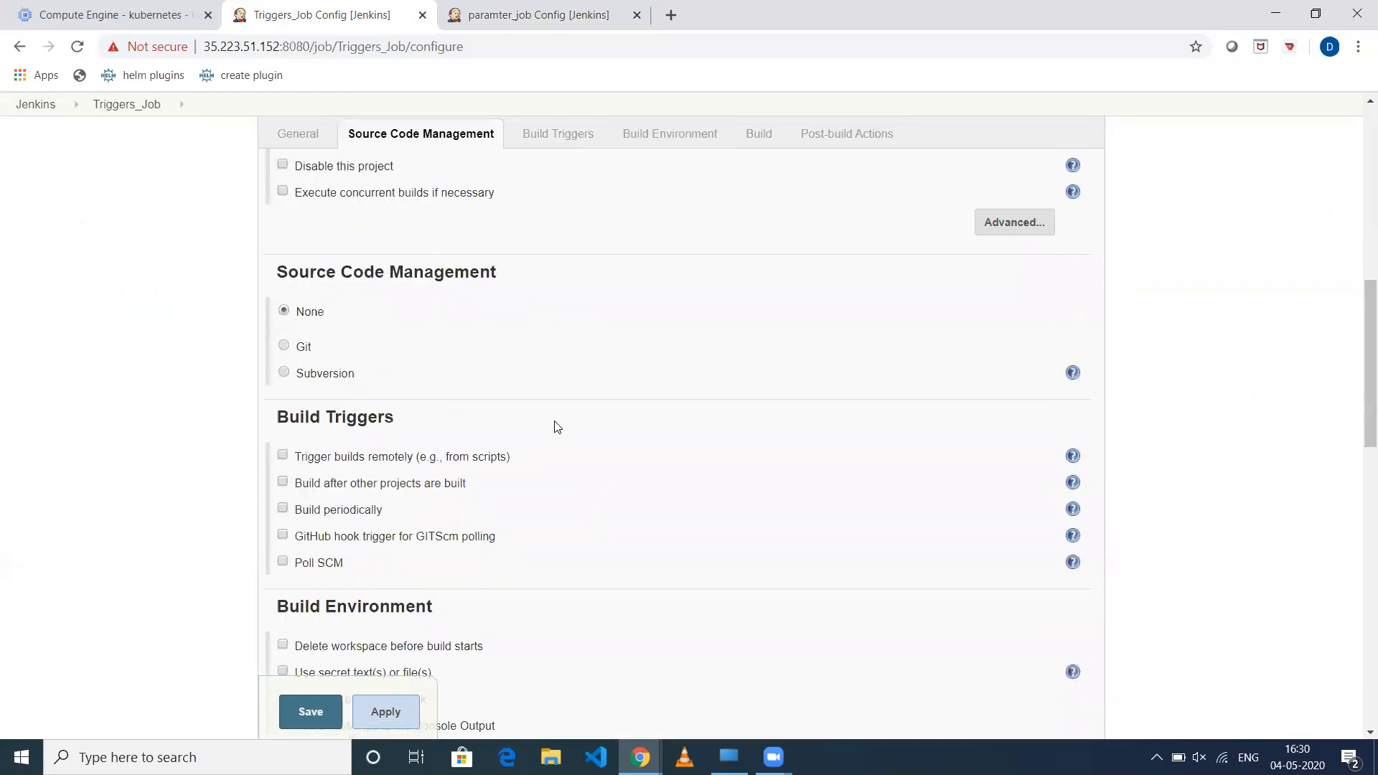
pyautogui.scroll(3, 490, 266)
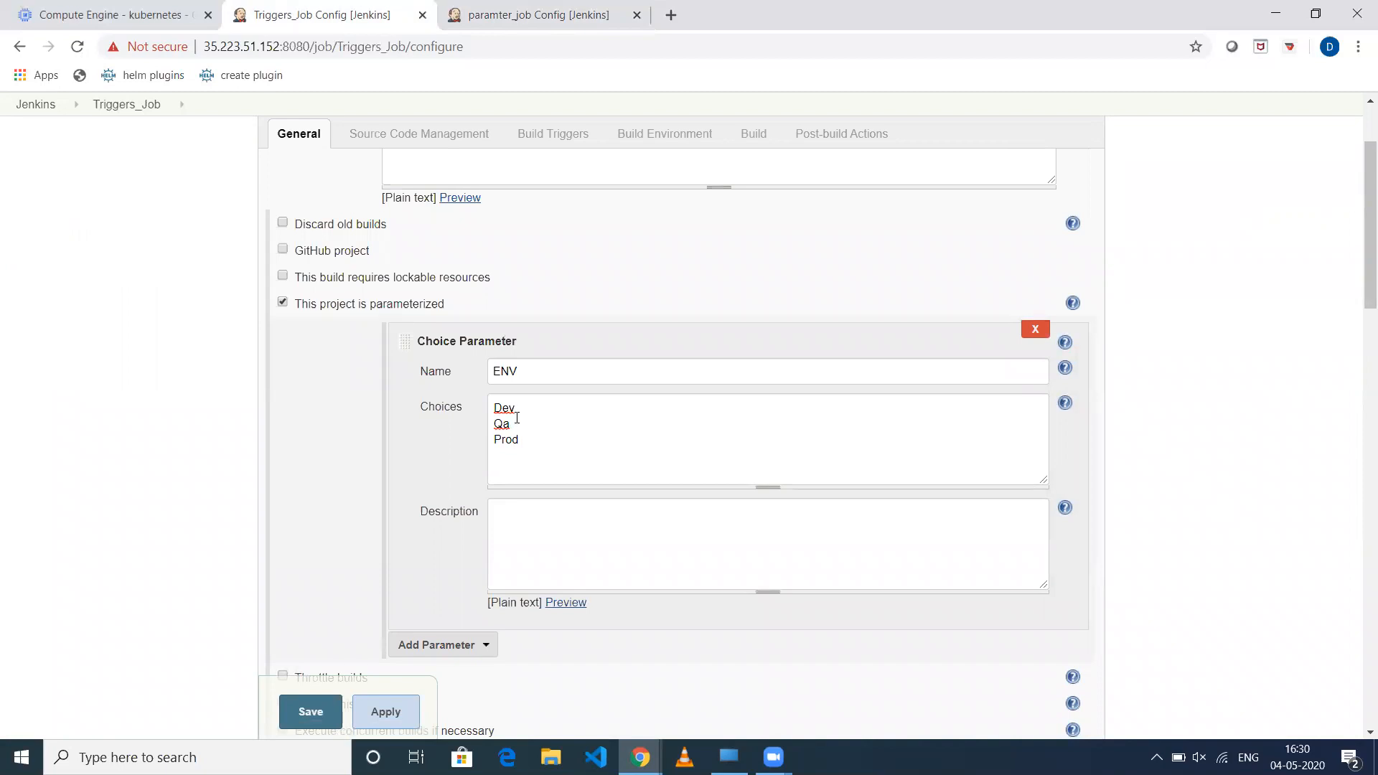
pyautogui.click(525, 376)
pyautogui.hotkey('ctrl', 'a')
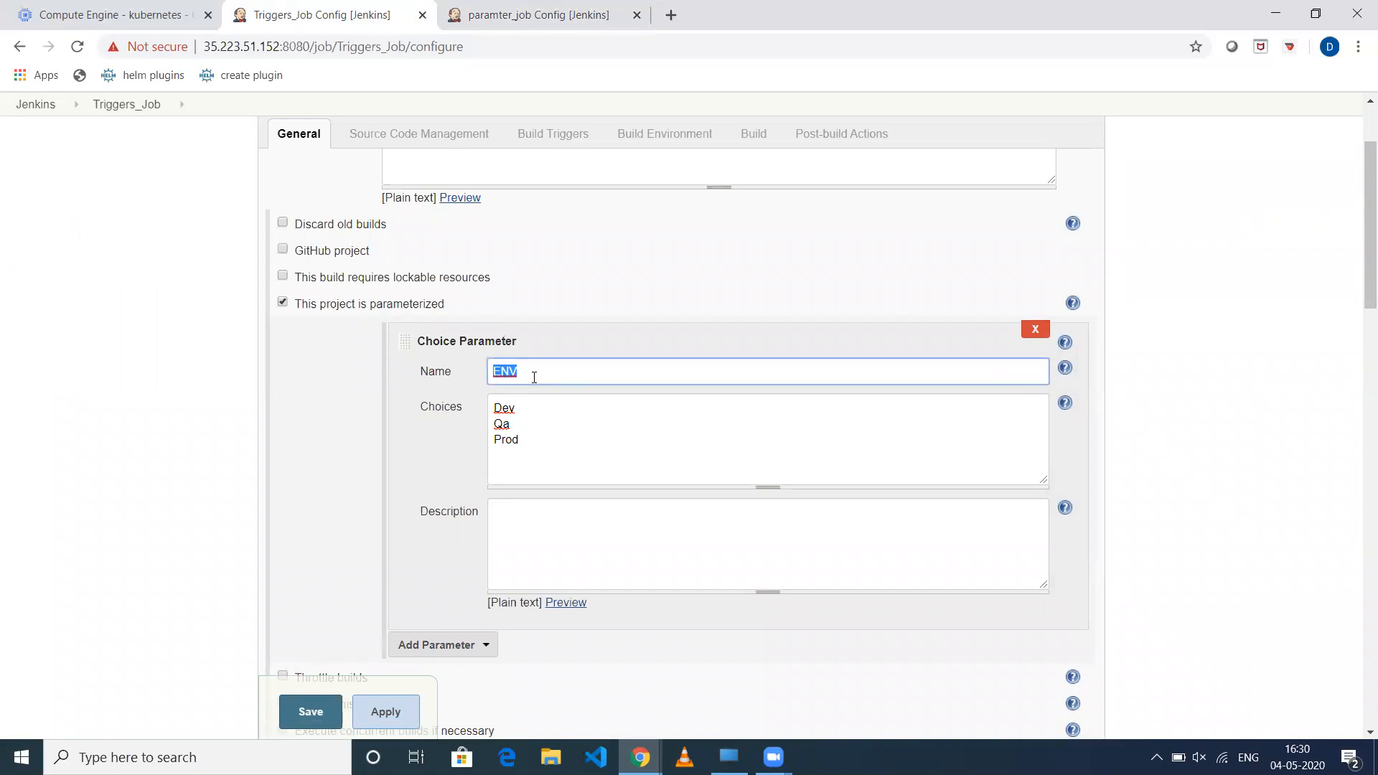
pyautogui.scroll(-20, 557, 395)
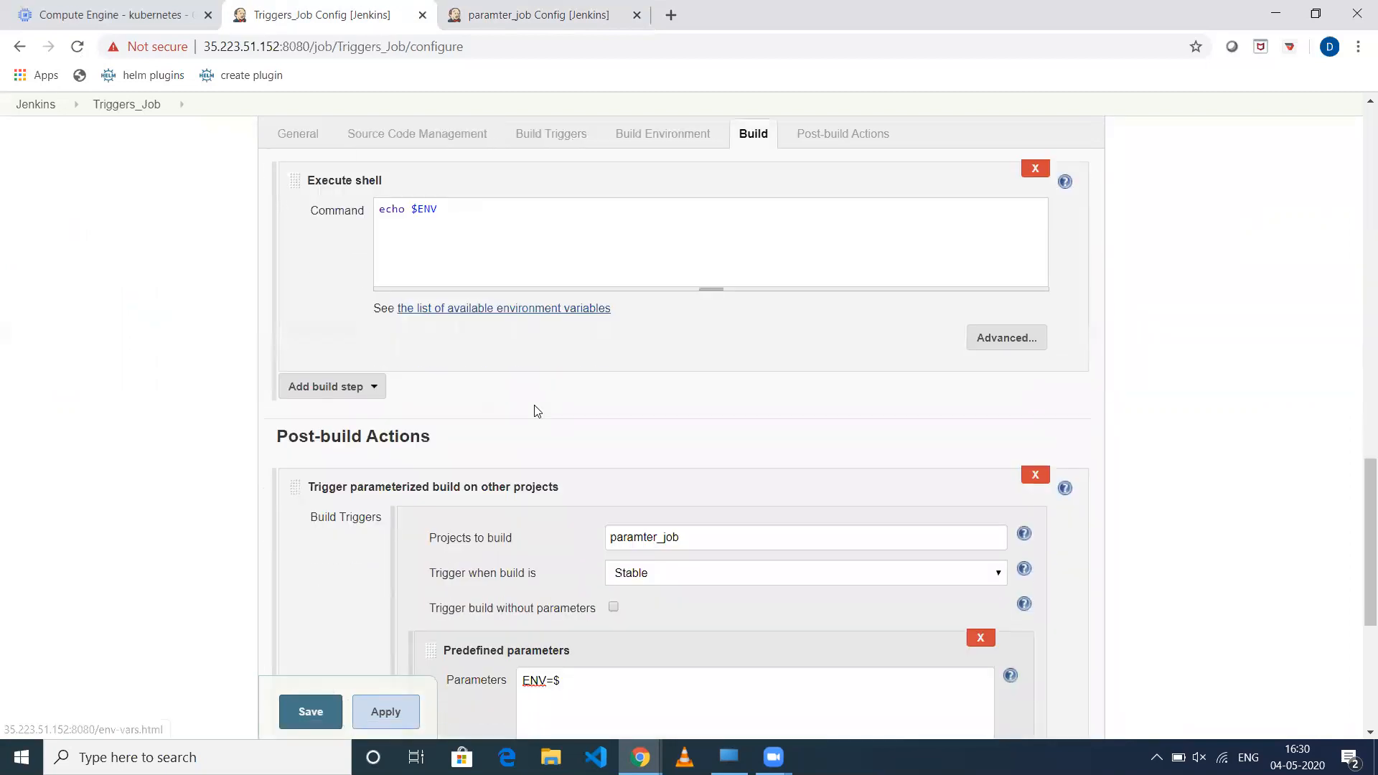
pyautogui.click(577, 302)
pyautogui.write('ENV')
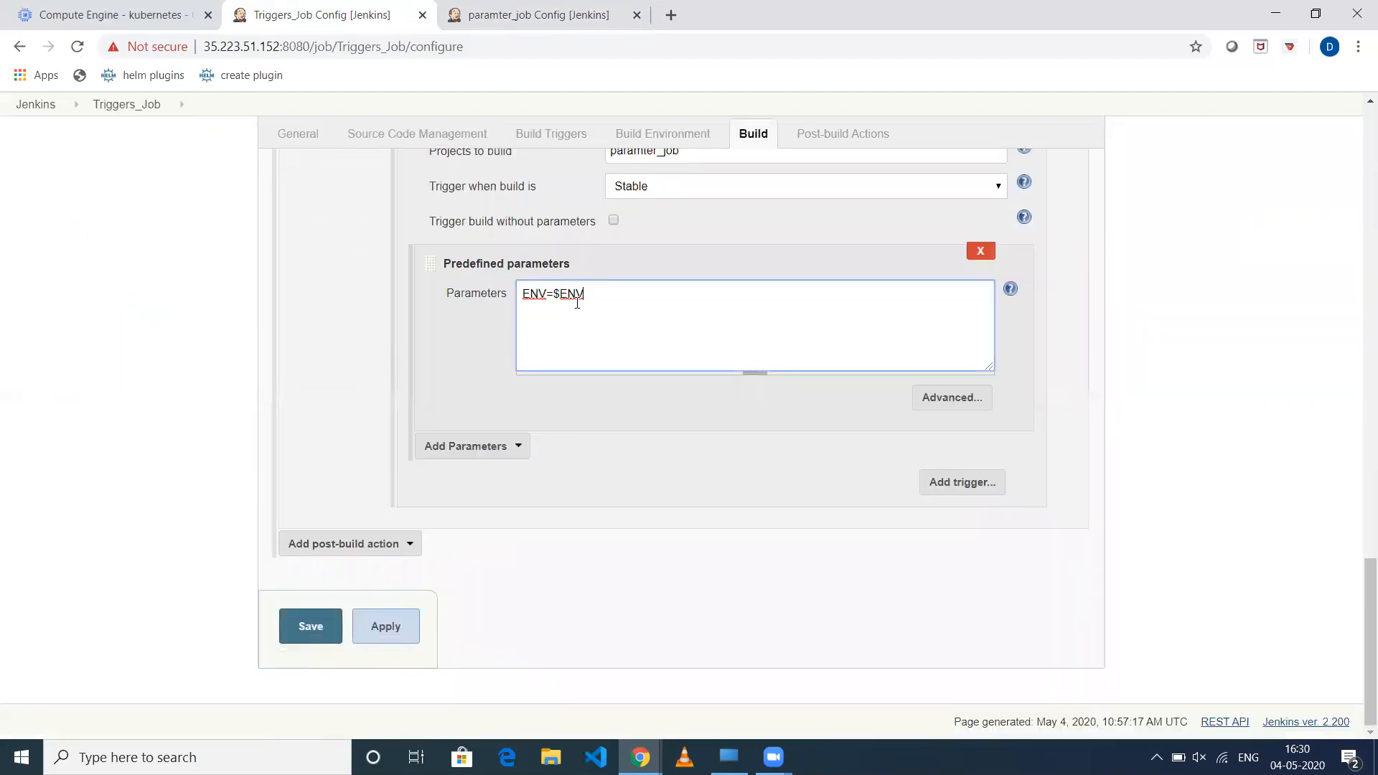
pyautogui.click(309, 635)
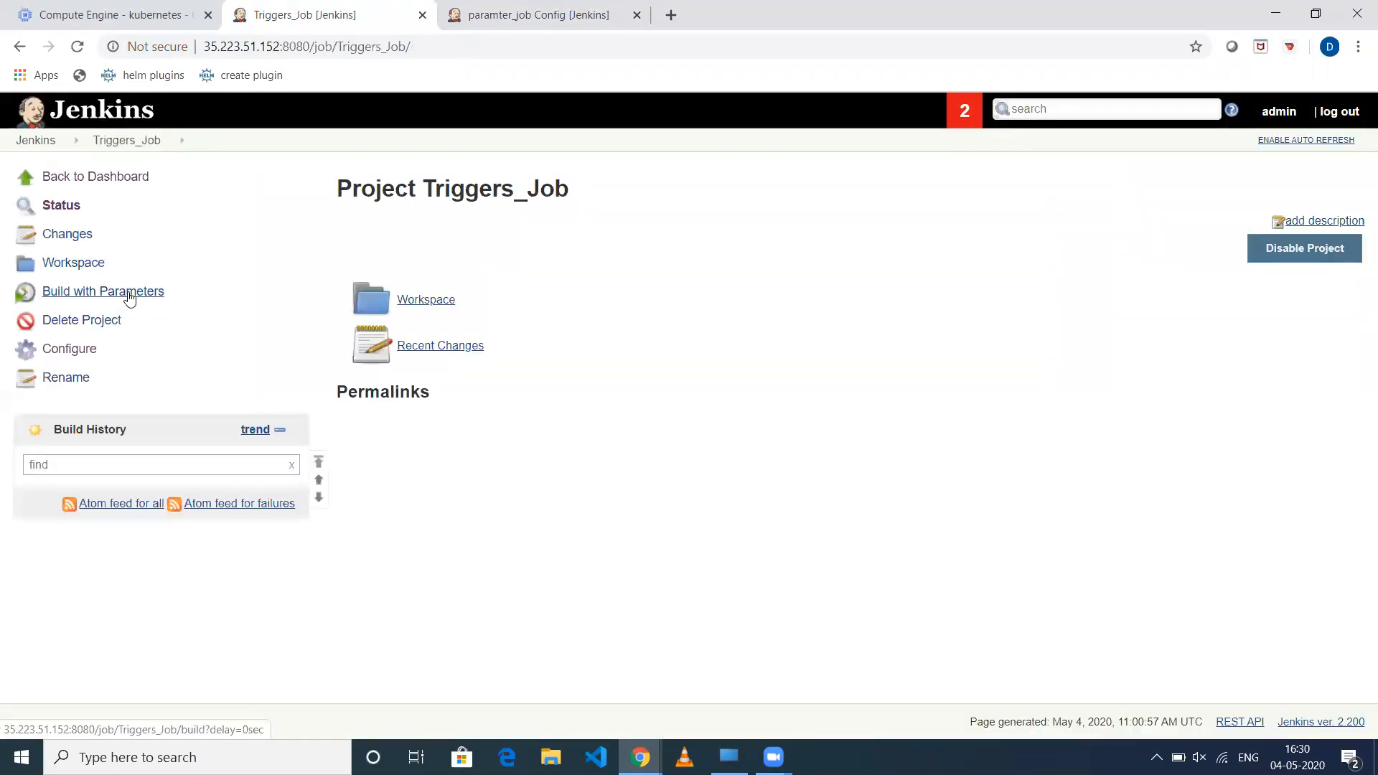
# Step: Build Triggers_Job with the ENV parameter set to Qa
pyautogui.click(130, 300)
pyautogui.click(395, 253)
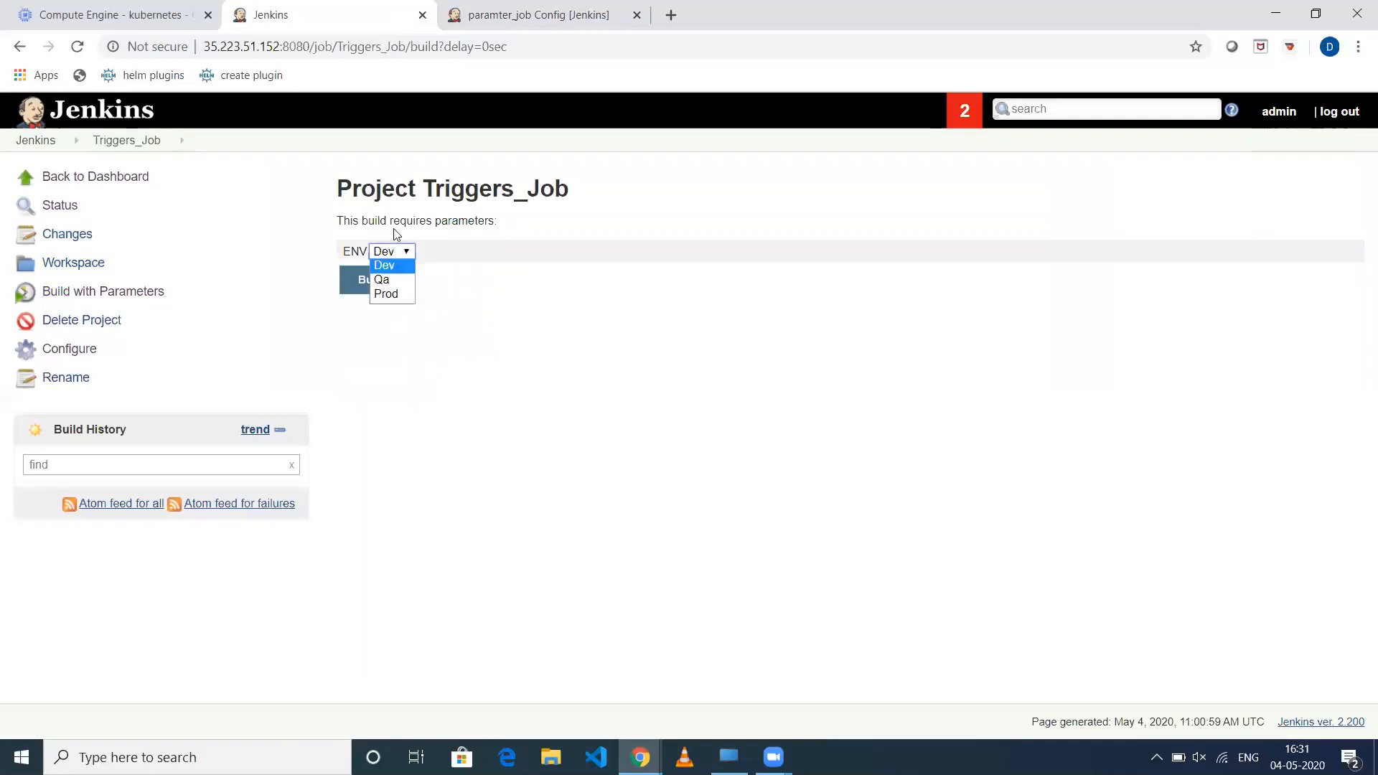
pyautogui.click(394, 283)
pyautogui.click(373, 280)
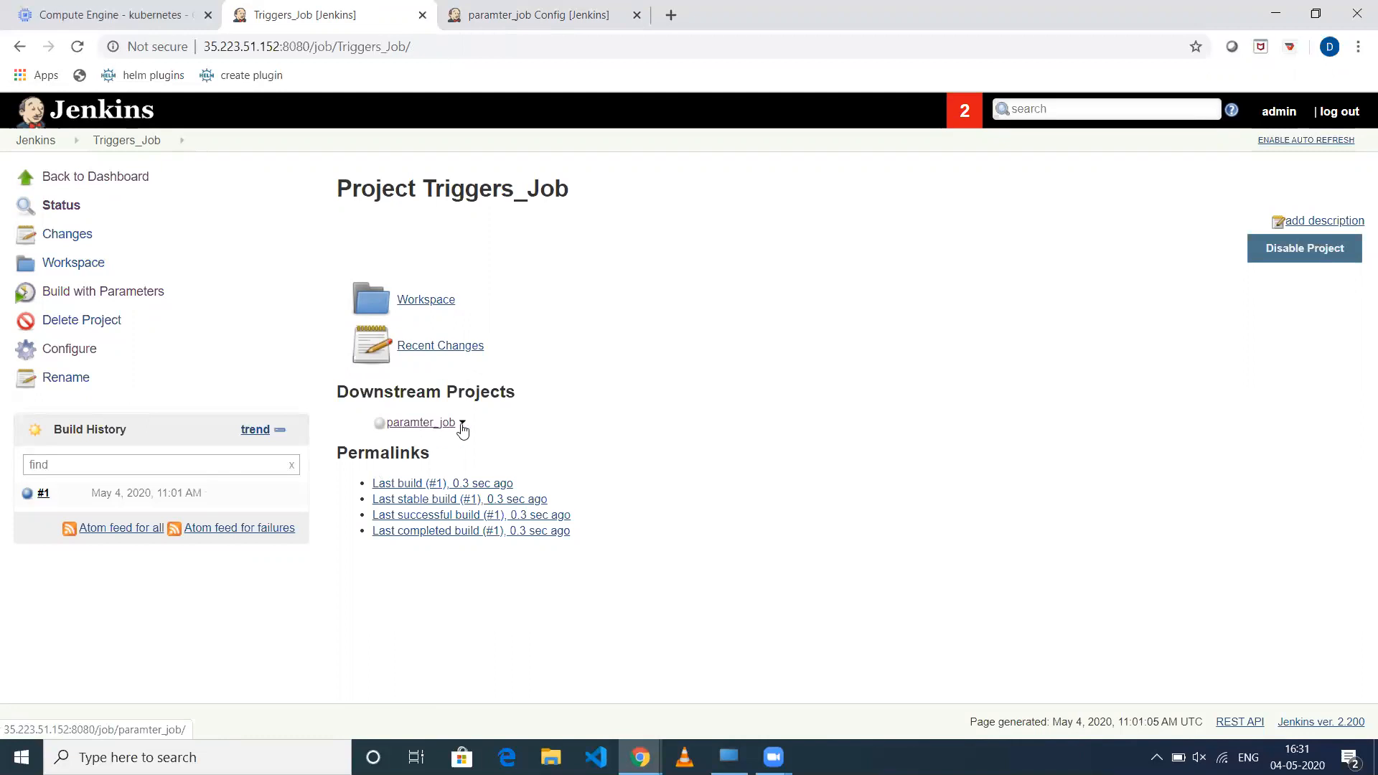
# Step: Examine the console output of Triggers_Job build #1 and of the triggered paramter_job build #1, opened in a new browser tab
pyautogui.click(27, 493)
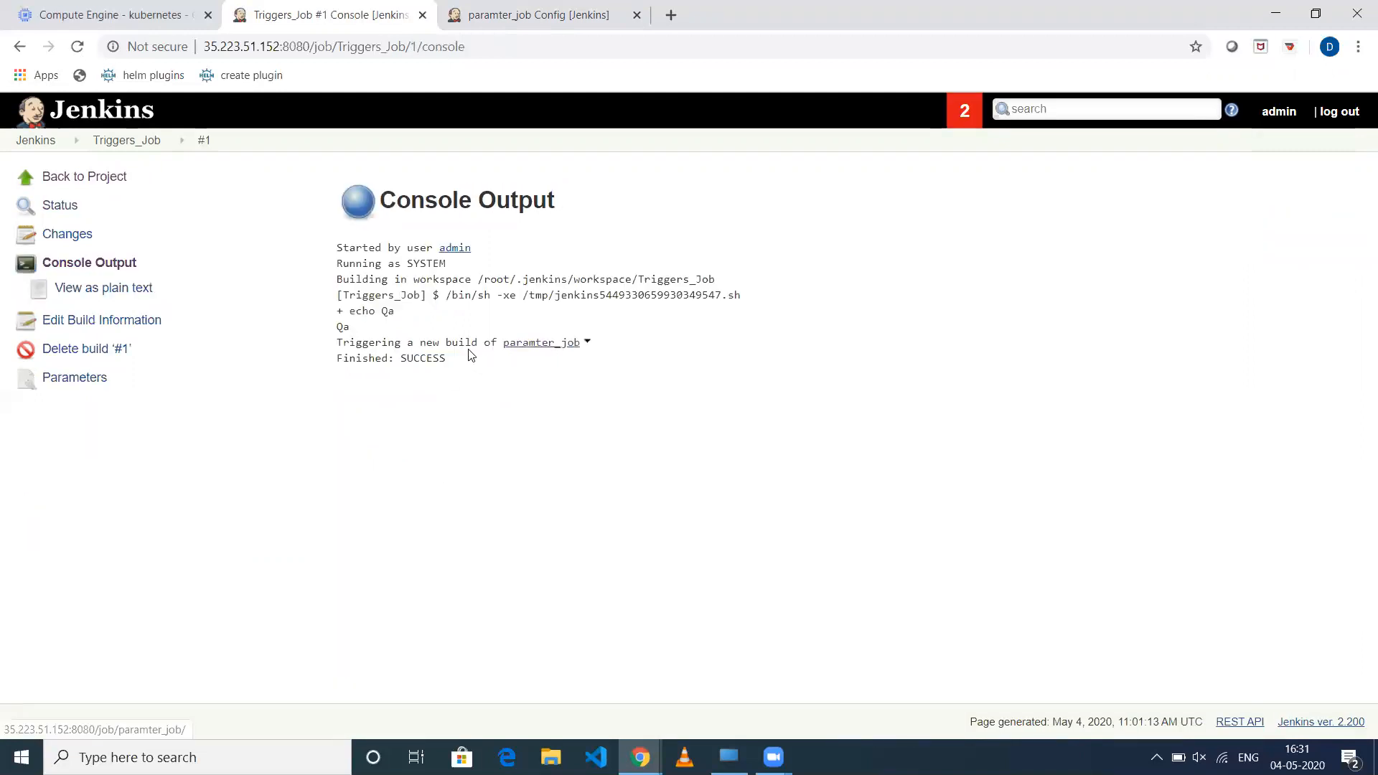
pyautogui.rightClick(545, 345)
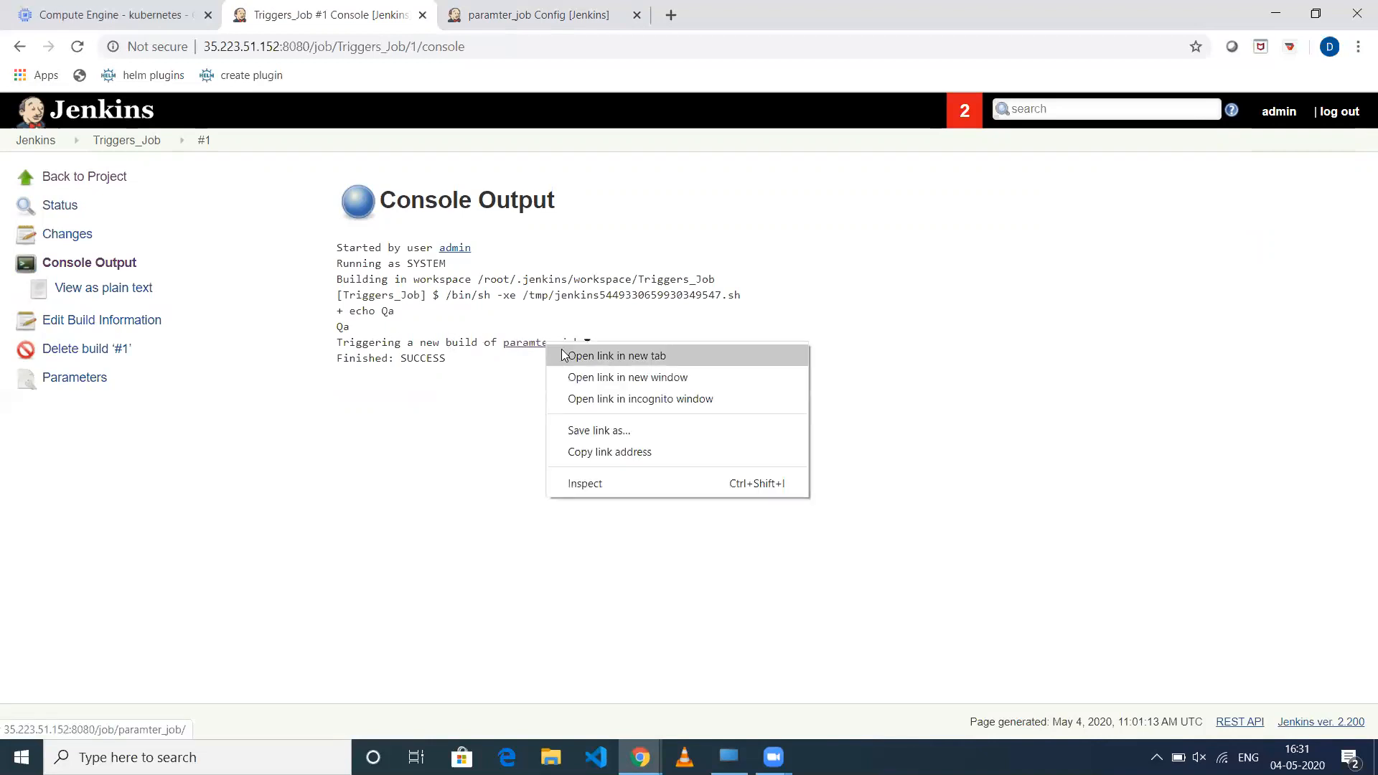
pyautogui.click(560, 356)
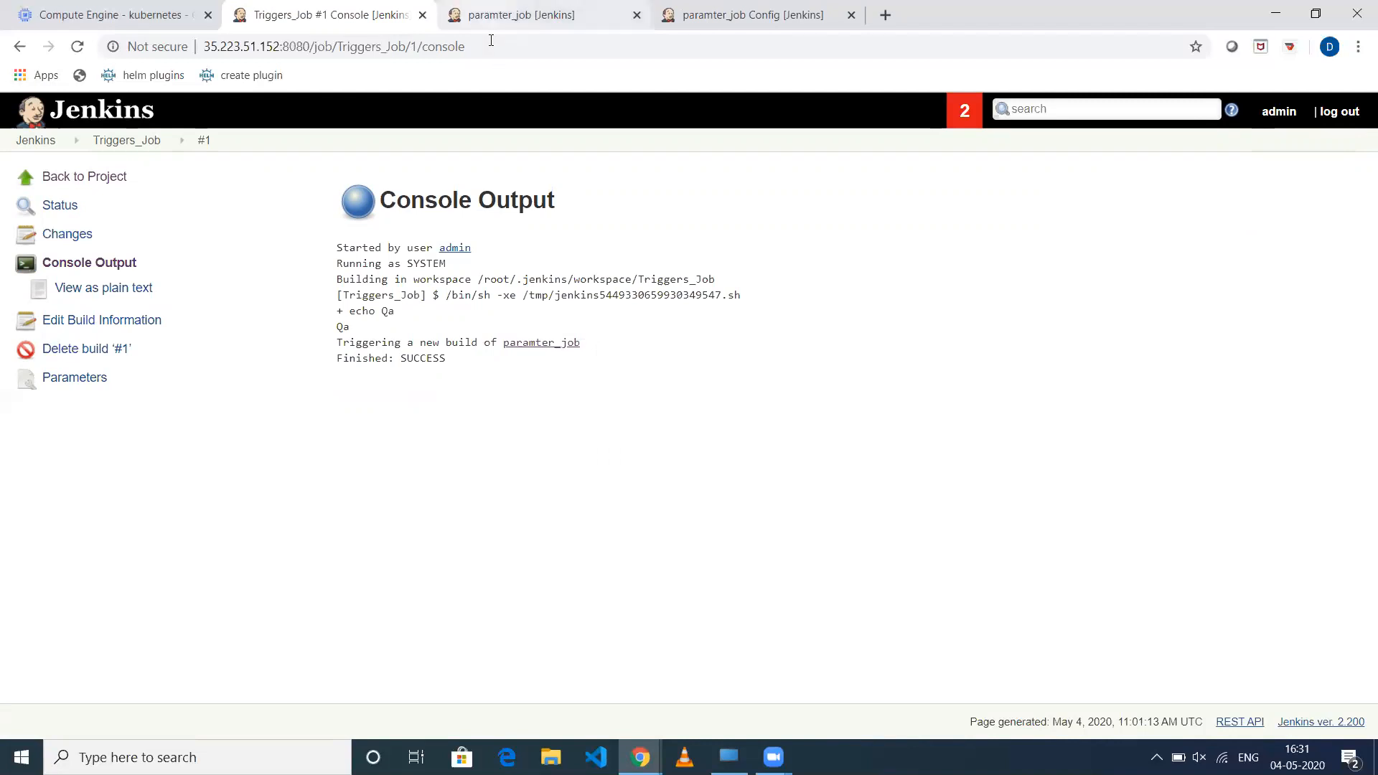
pyautogui.click(517, 15)
pyautogui.click(28, 494)
pyautogui.moveTo(311, 364); pyautogui.dragTo(360, 363)
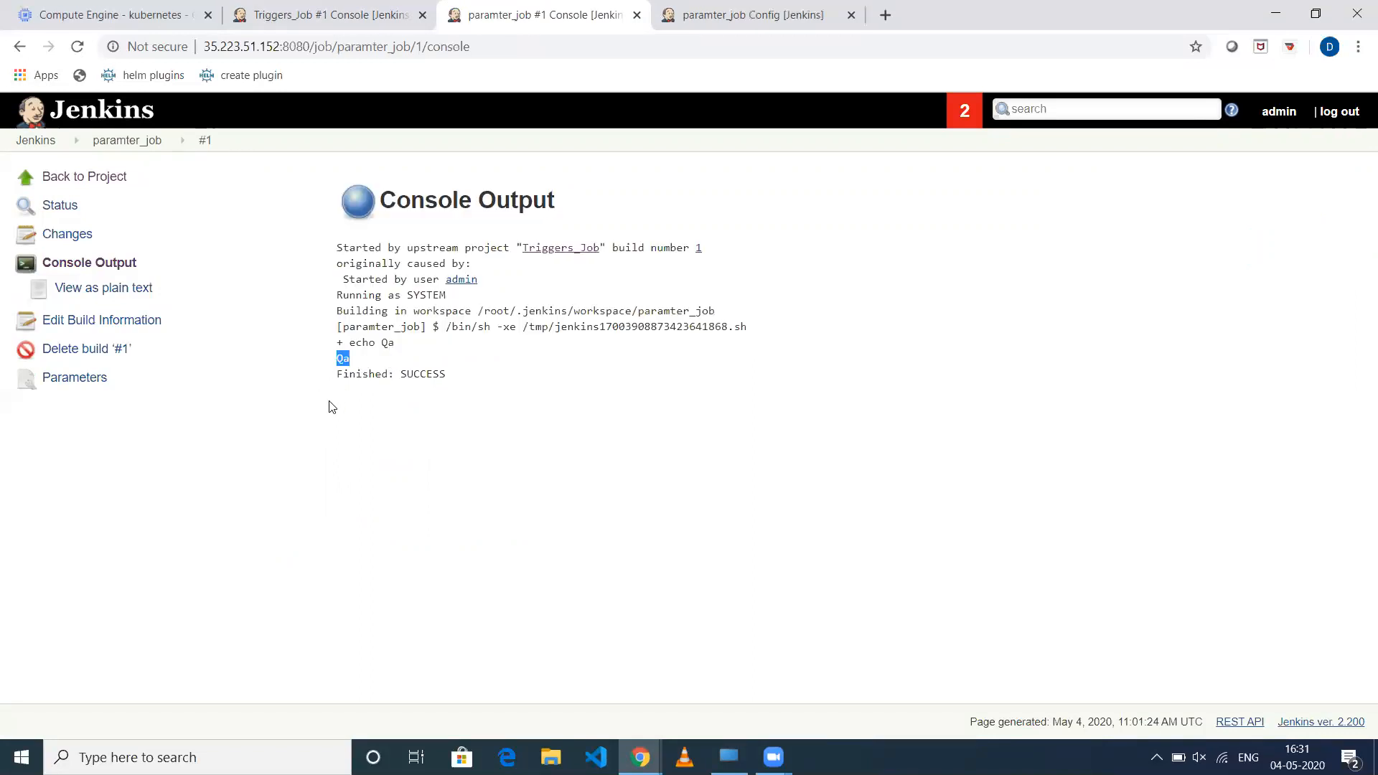
# Step: Return to the Triggers_Job project and build it again with ENV set to Prod
pyautogui.click(335, 16)
pyautogui.click(143, 141)
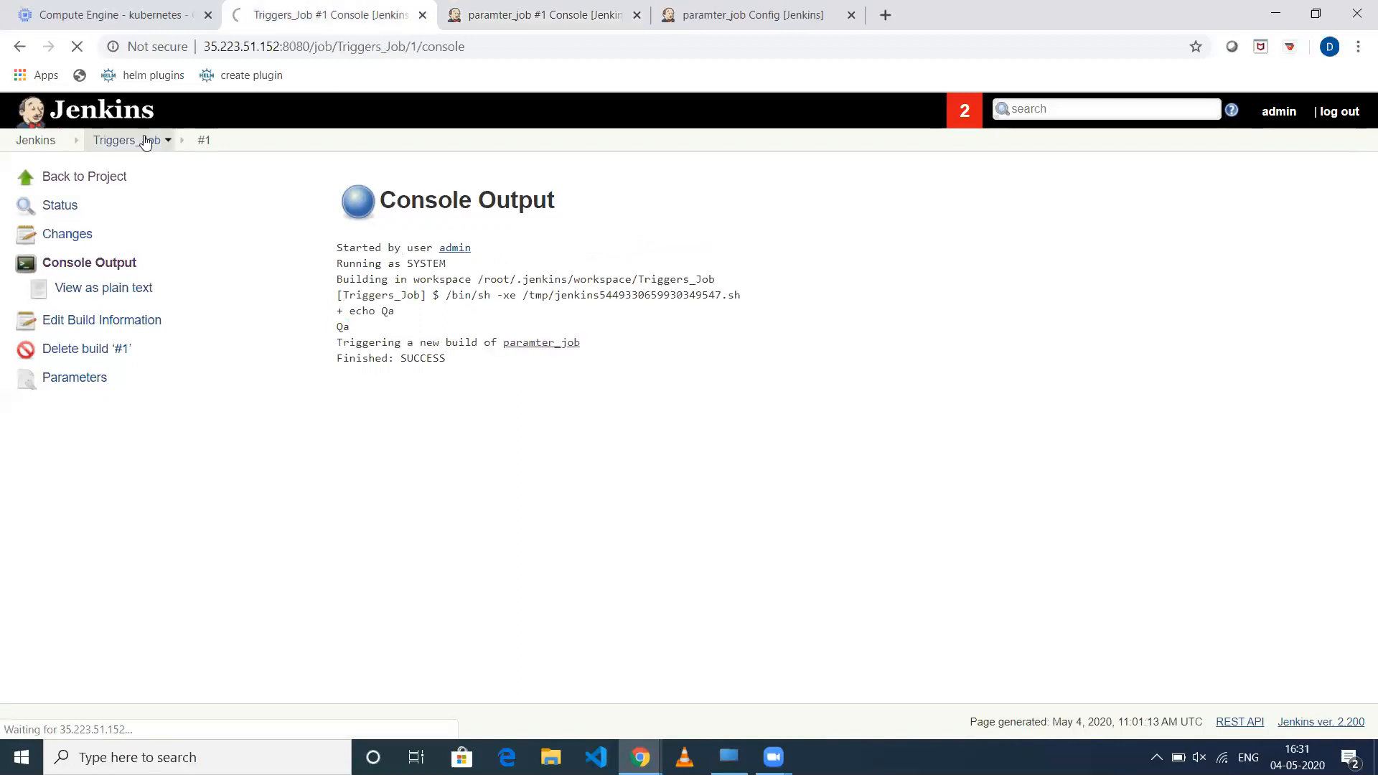
pyautogui.click(101, 292)
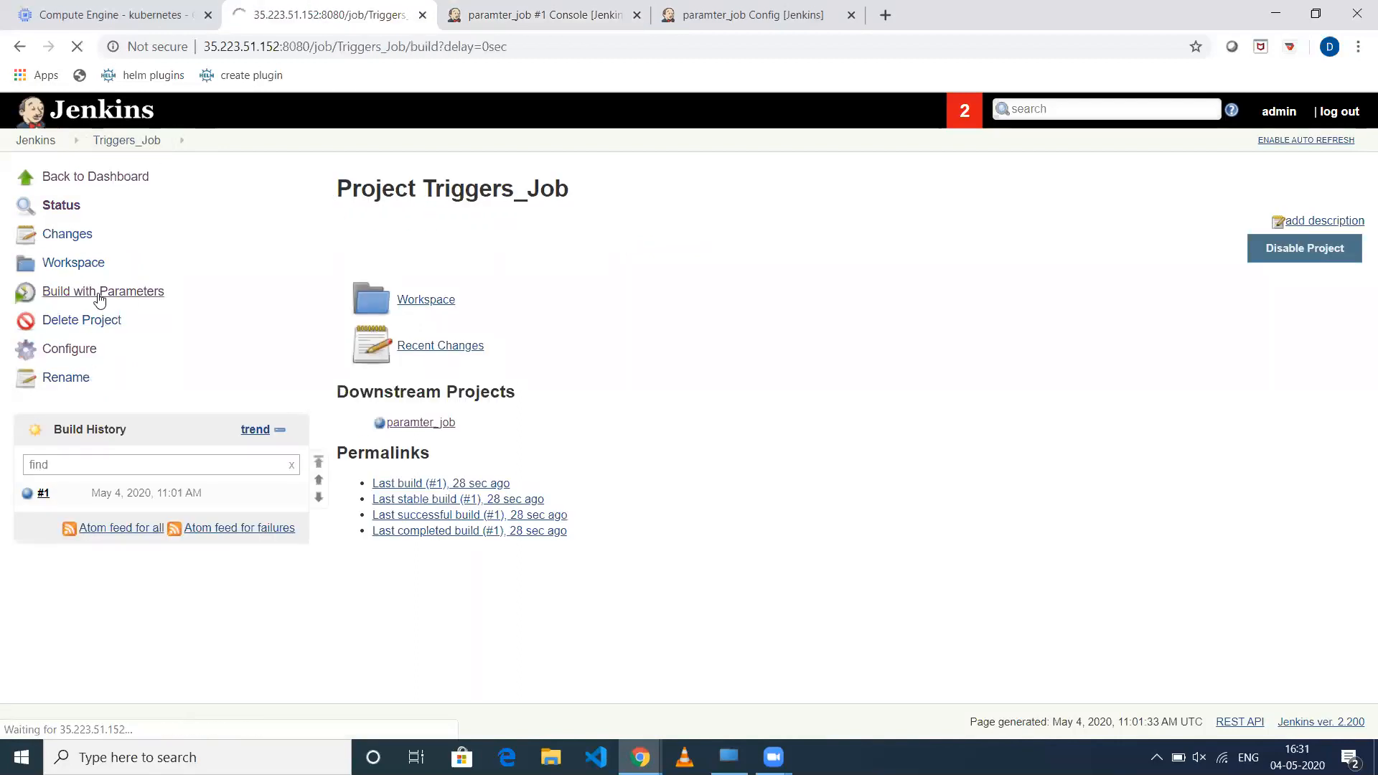
pyautogui.click(391, 251)
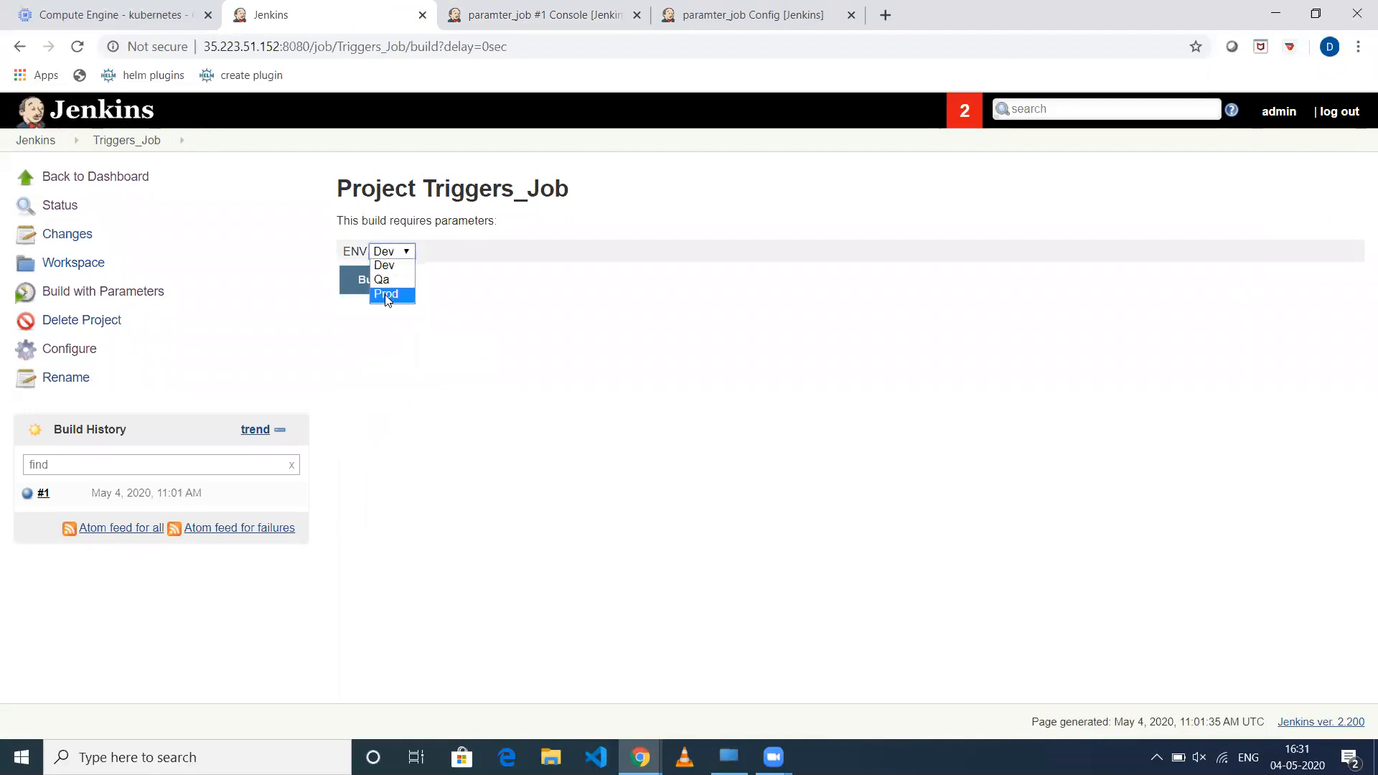
pyautogui.click(386, 294)
pyautogui.click(375, 283)
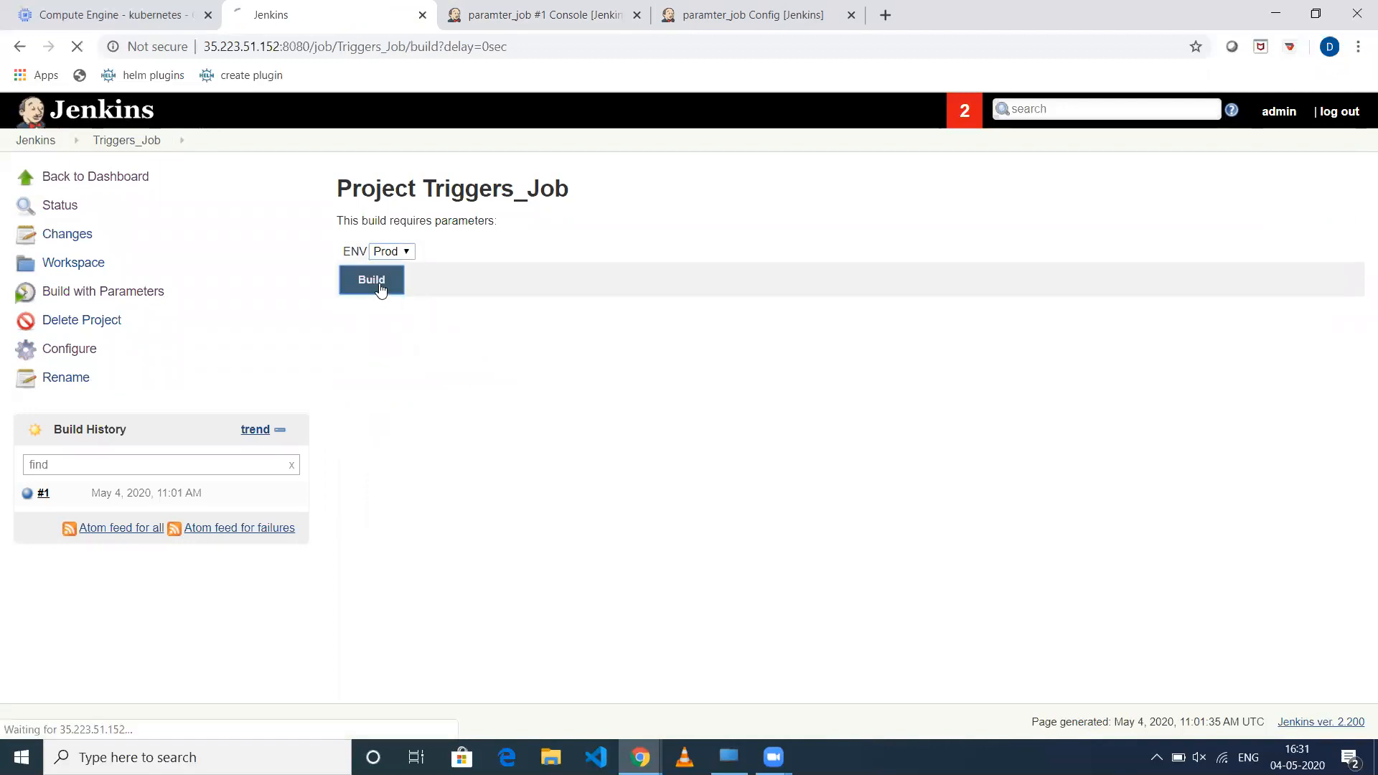
# Step: Refresh paramter_job's build history and examine the console output of build #2 for the passed ENV value
pyautogui.click(453, 27)
pyautogui.click(76, 47)
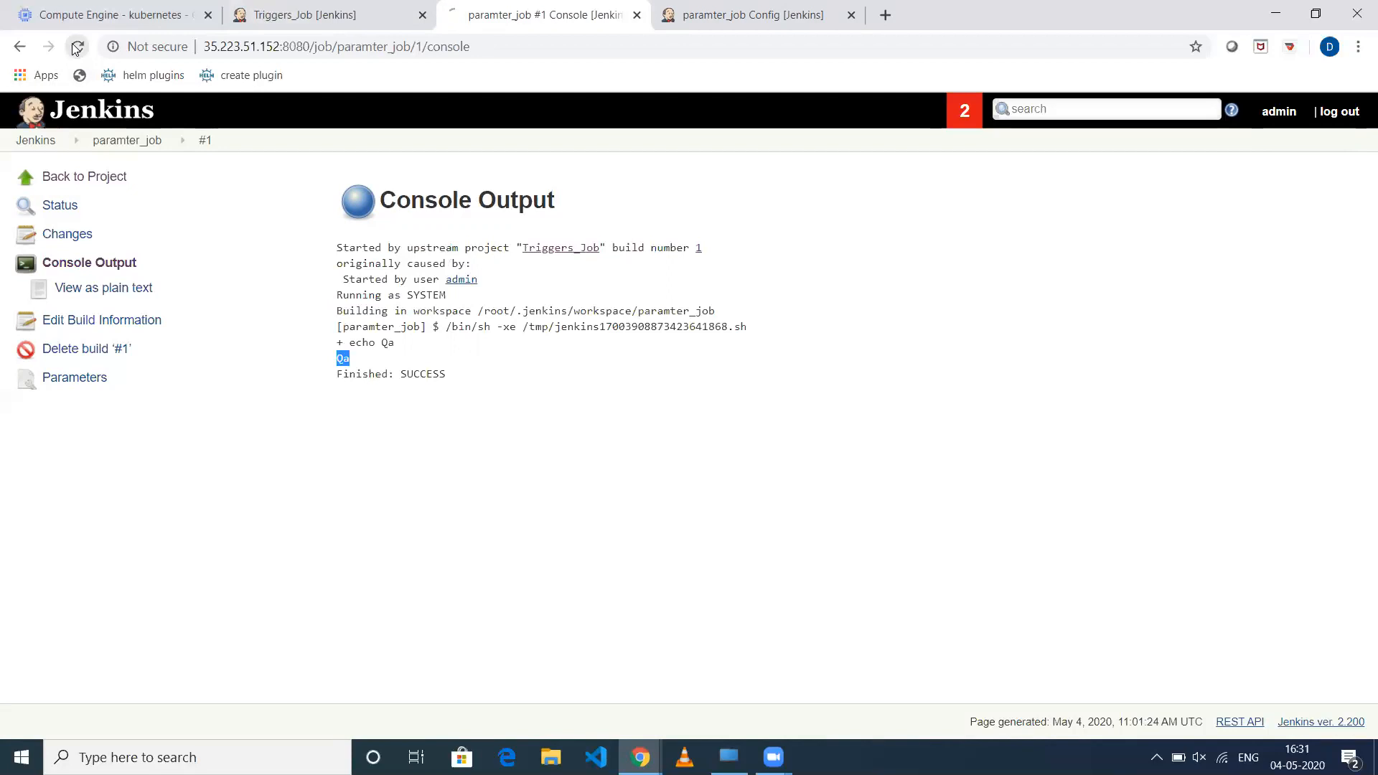
pyautogui.click(110, 143)
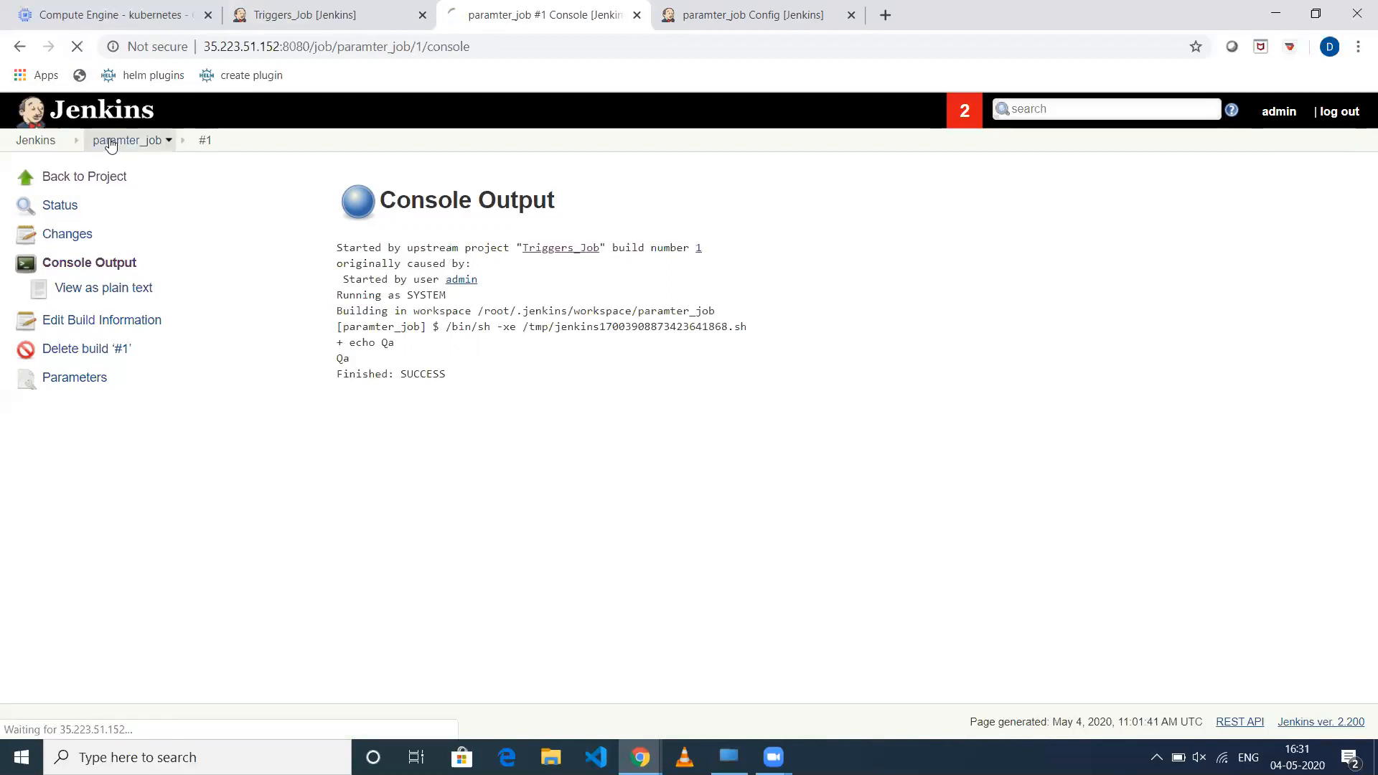
pyautogui.click(77, 46)
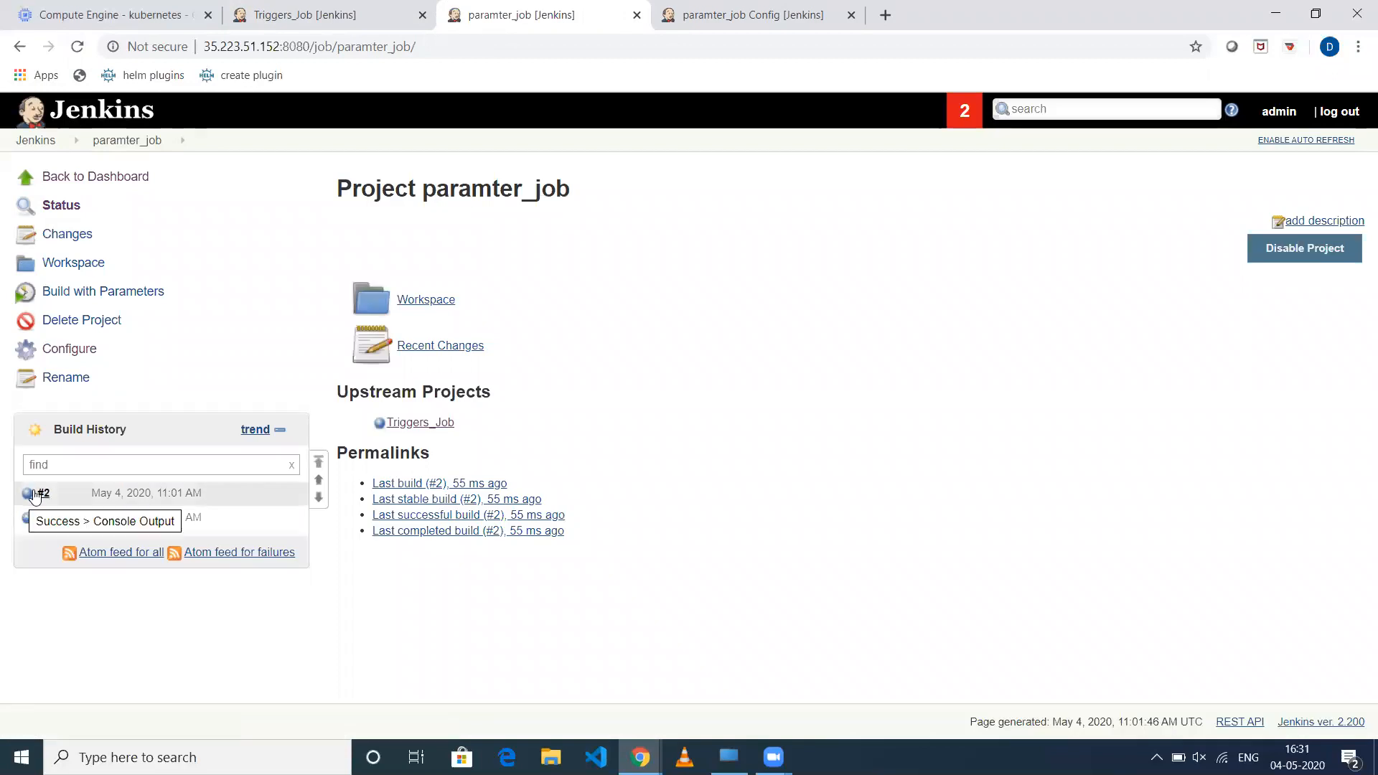
pyautogui.click(28, 493)
pyautogui.doubleClick(331, 357)
pyautogui.click(495, 528)
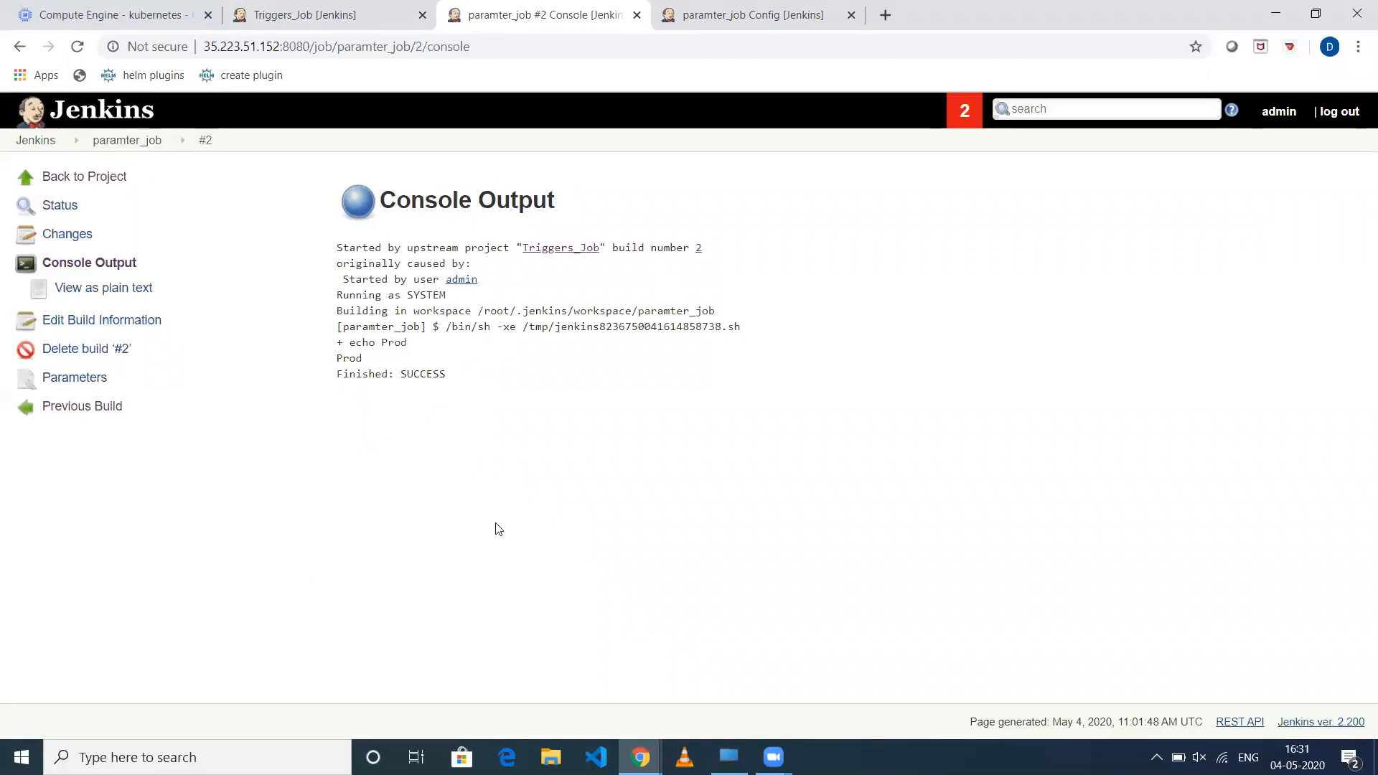
# Step: Return to the Jenkins dashboard from the Triggers_Job page and open the job_1_pipeline project
pyautogui.click(133, 142)
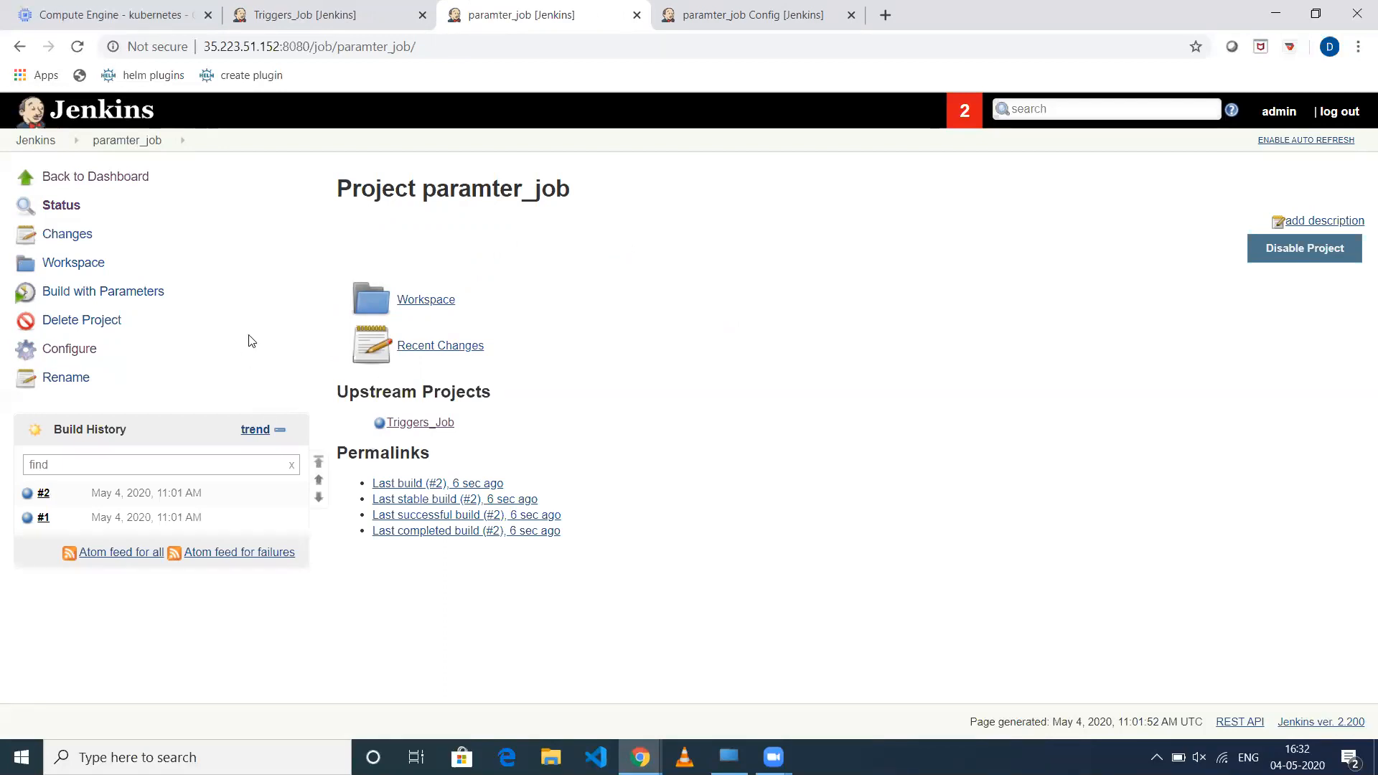
pyautogui.click(287, 16)
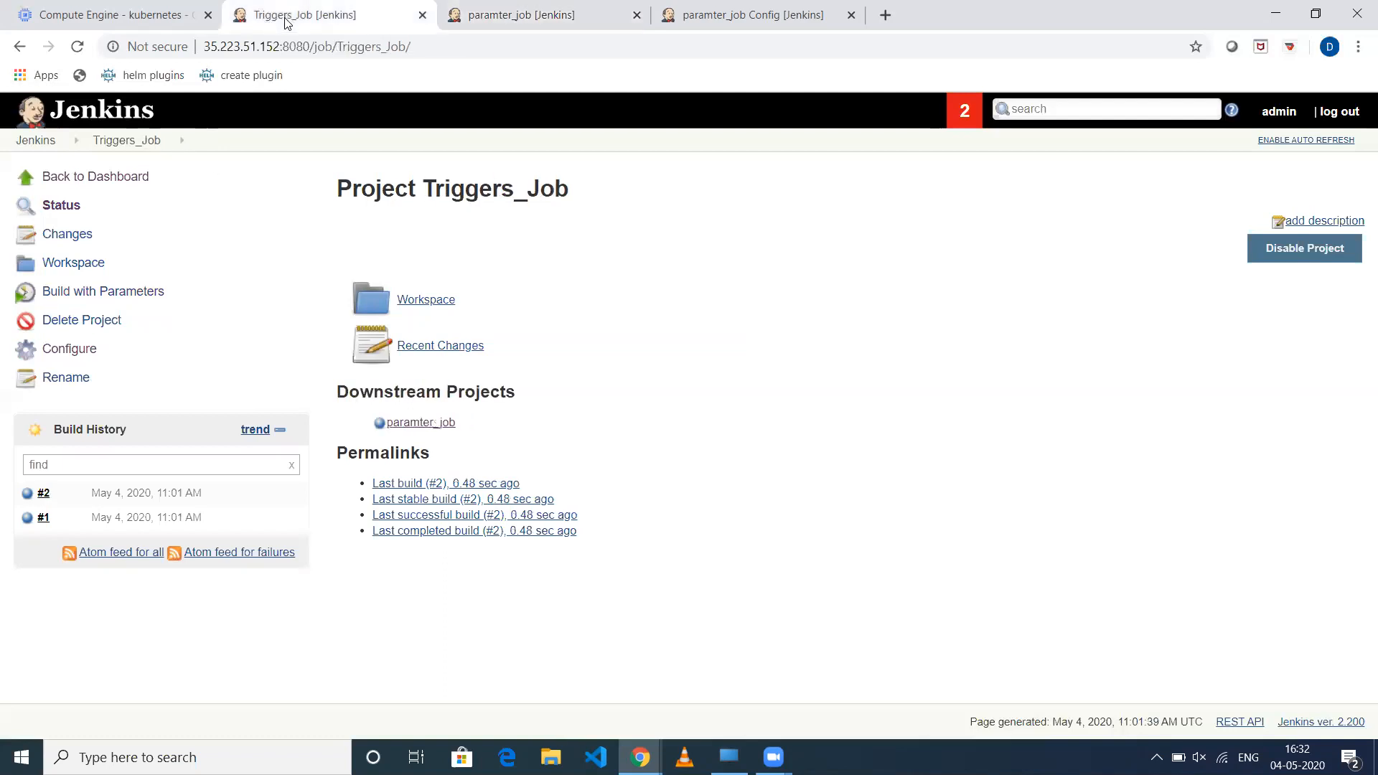
pyautogui.click(54, 136)
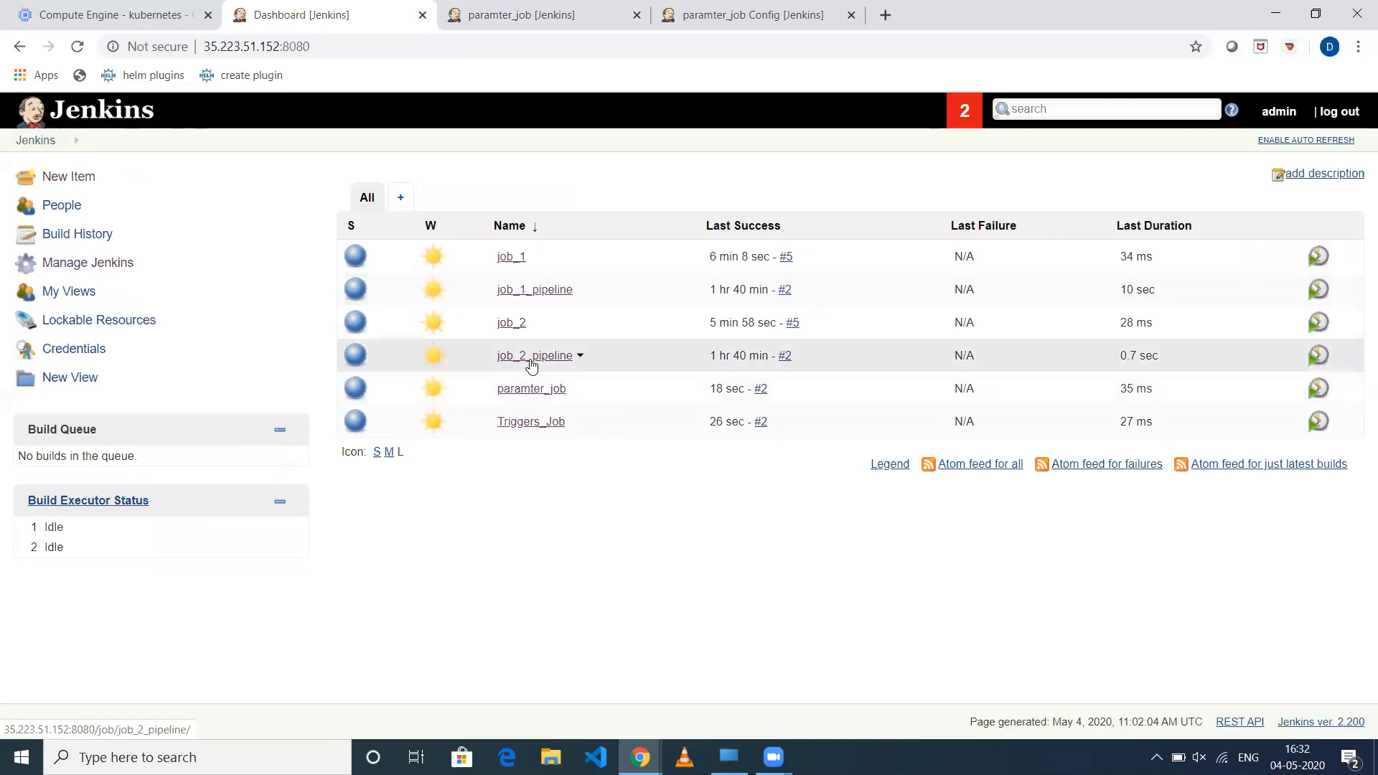
pyautogui.click(553, 294)
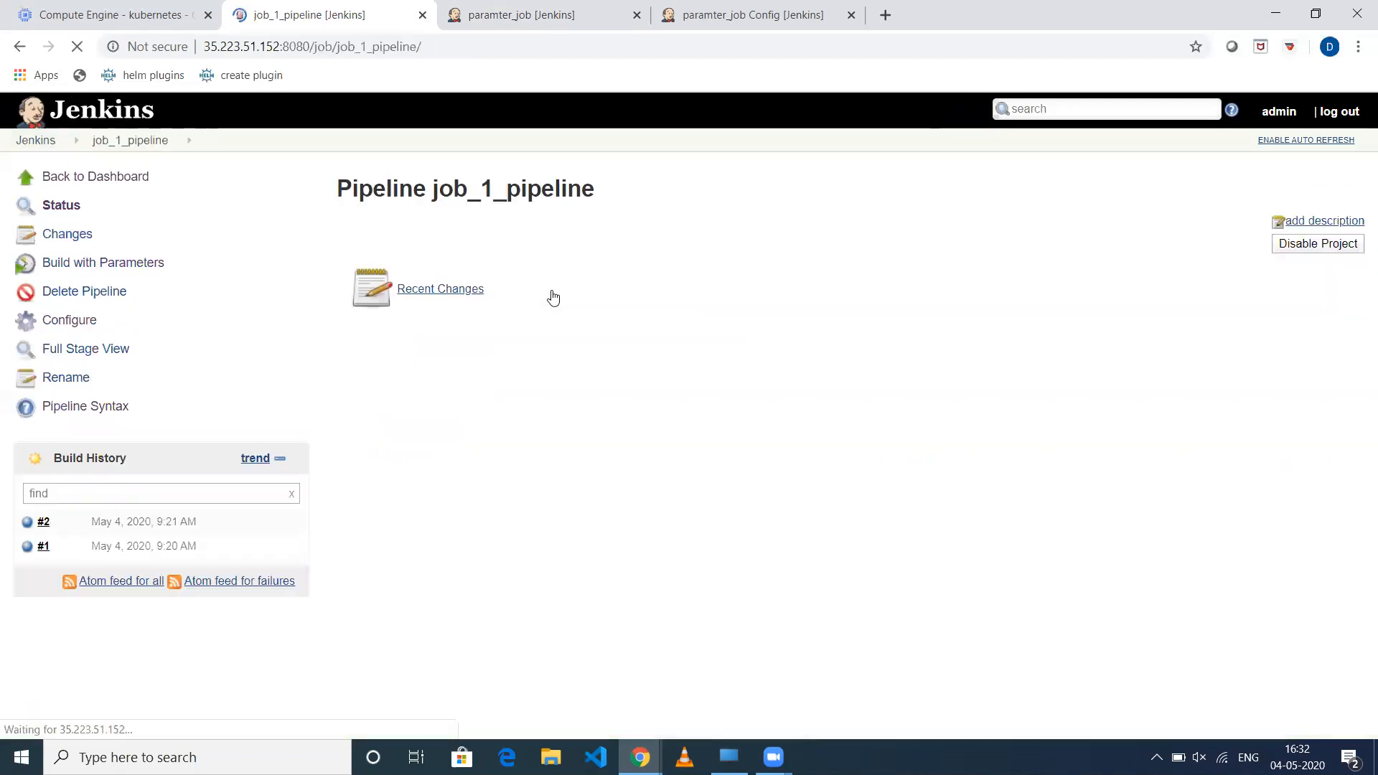
# Step: Open job_1_pipeline's configuration and examine its complete pipeline script
pyautogui.click(65, 328)
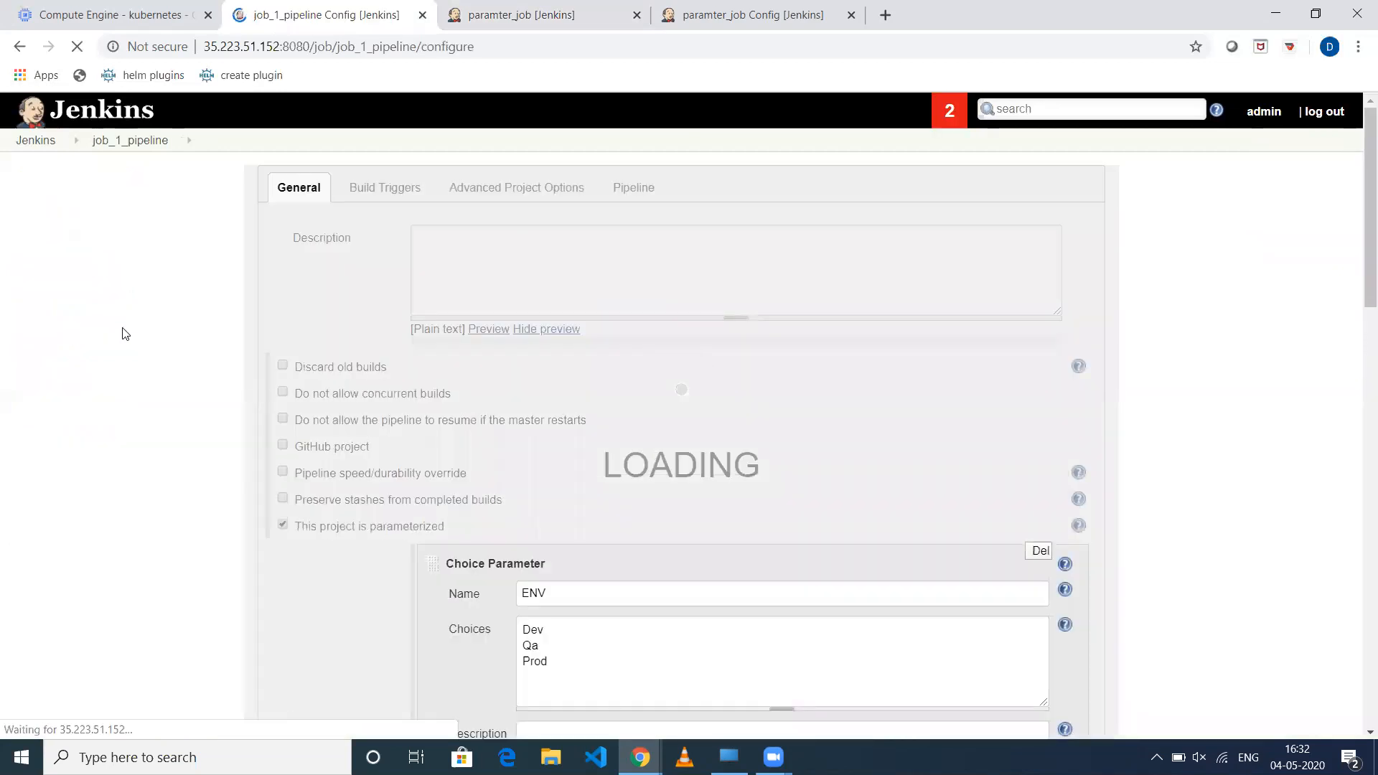
pyautogui.scroll(-15, 123, 328)
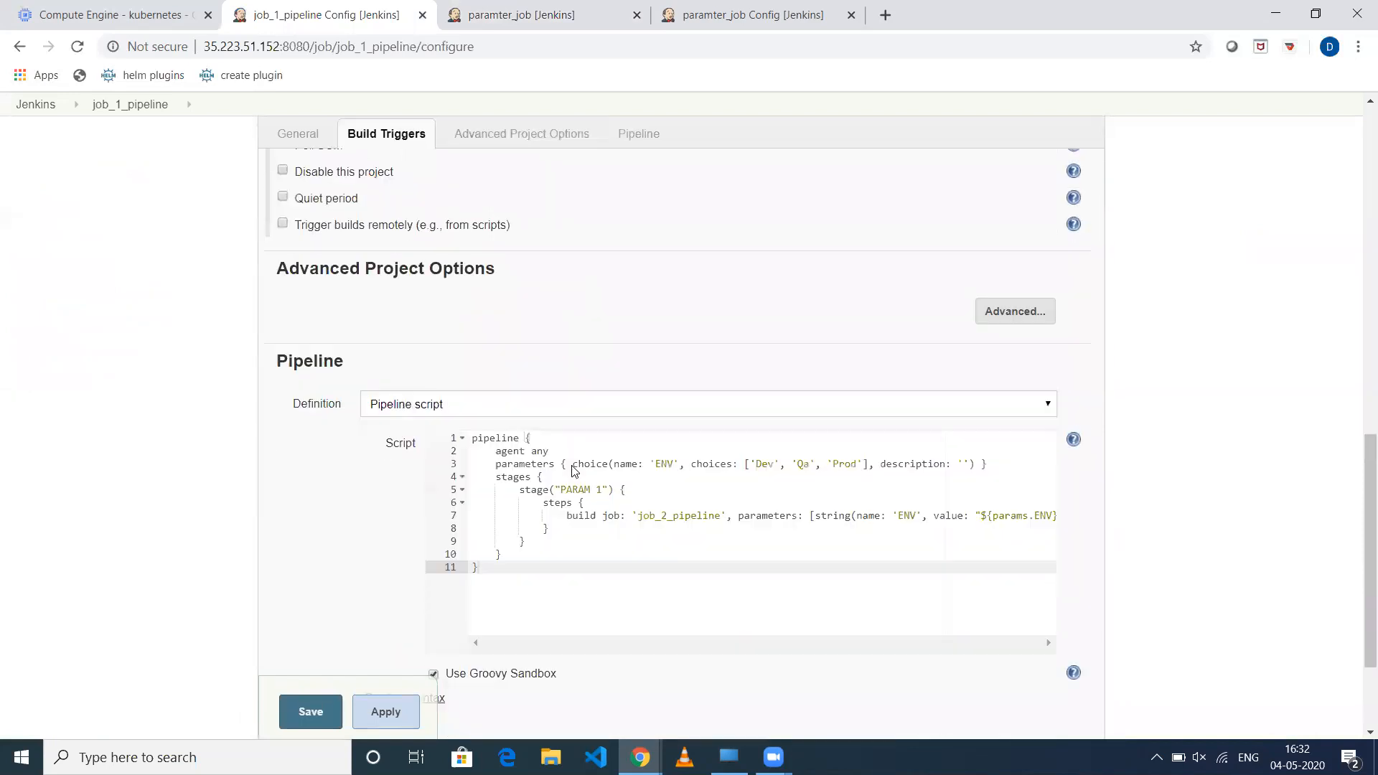
pyautogui.scroll(-5, 564, 428)
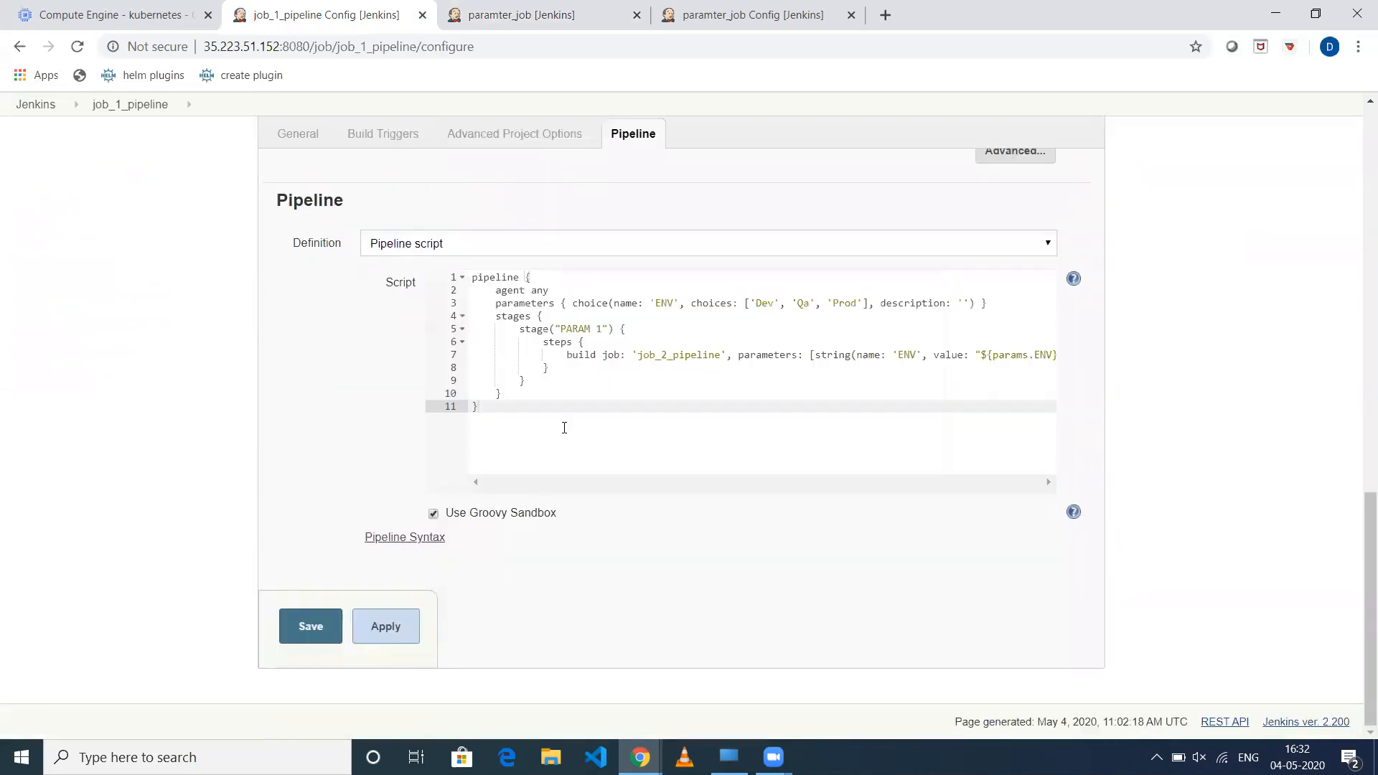
pyautogui.moveTo(484, 405); pyautogui.dragTo(473, 281)
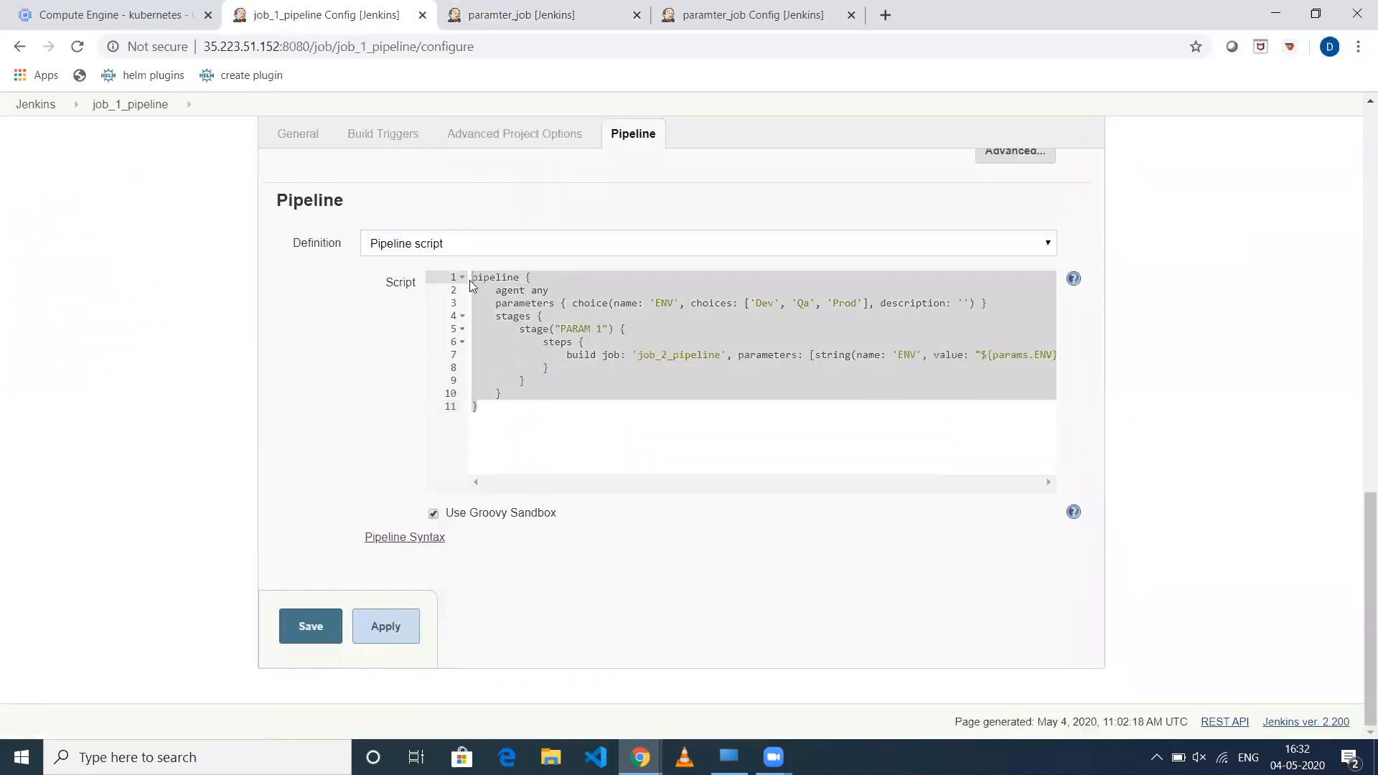
pyautogui.click(583, 392)
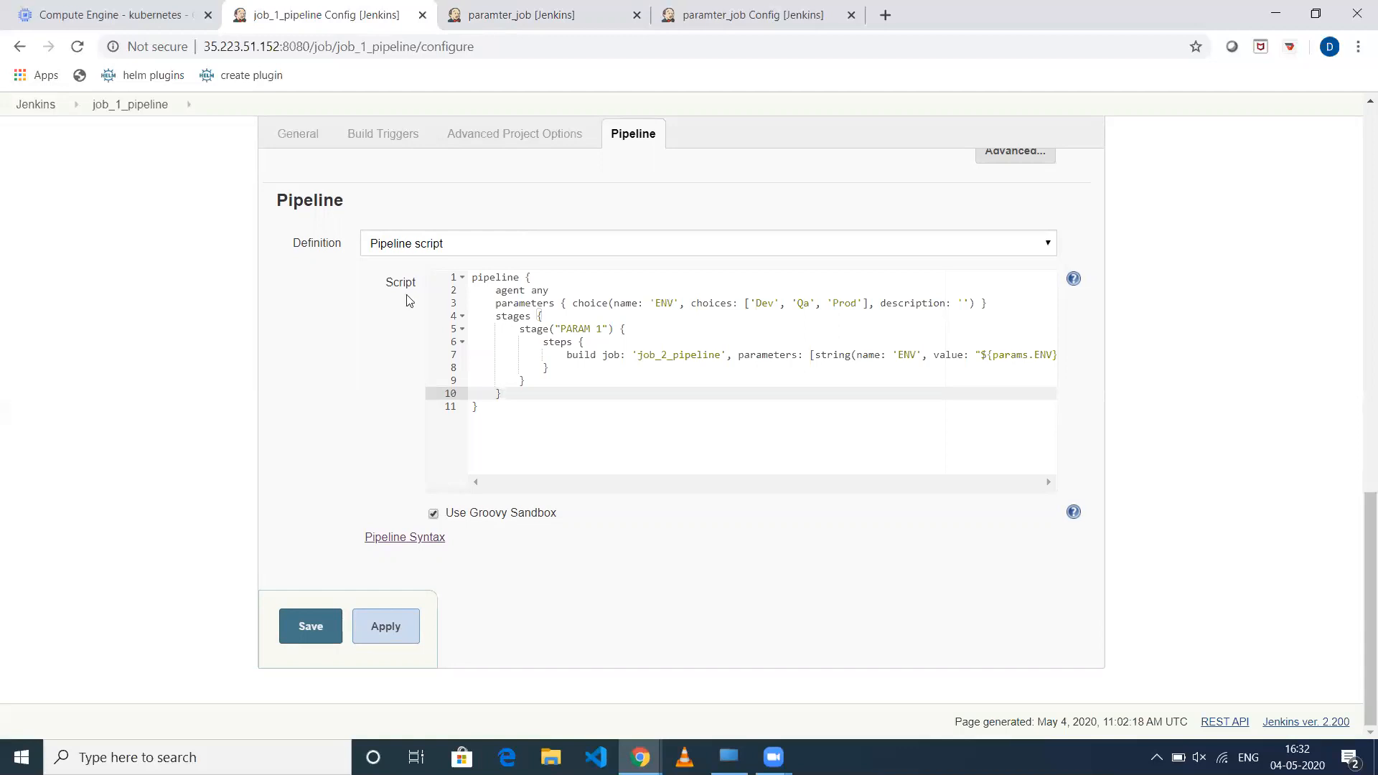
pyautogui.keyDown('shift'); pyautogui.click(471, 302); pyautogui.keyUp('shift')
pyautogui.keyDown('shift'); pyautogui.click(466, 276); pyautogui.keyUp('shift')
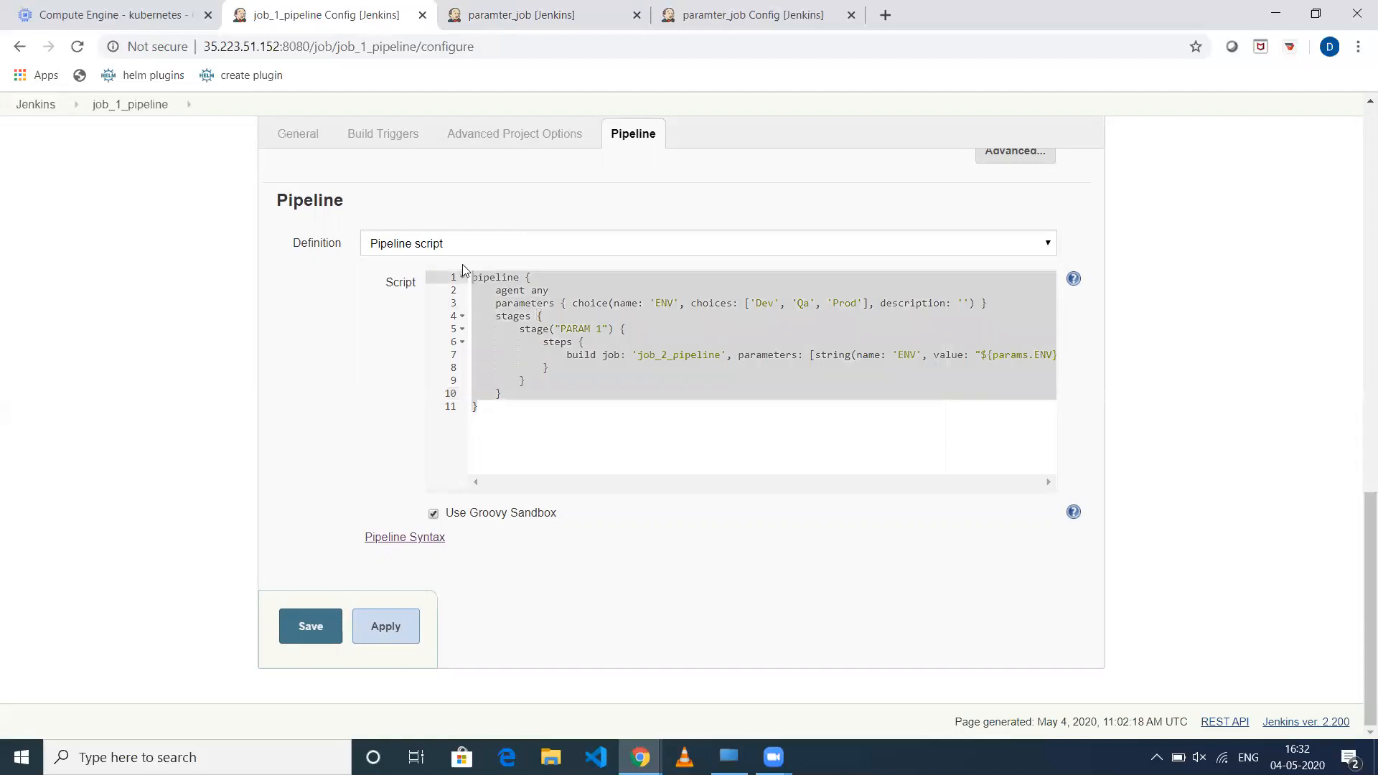
pyautogui.click(522, 381)
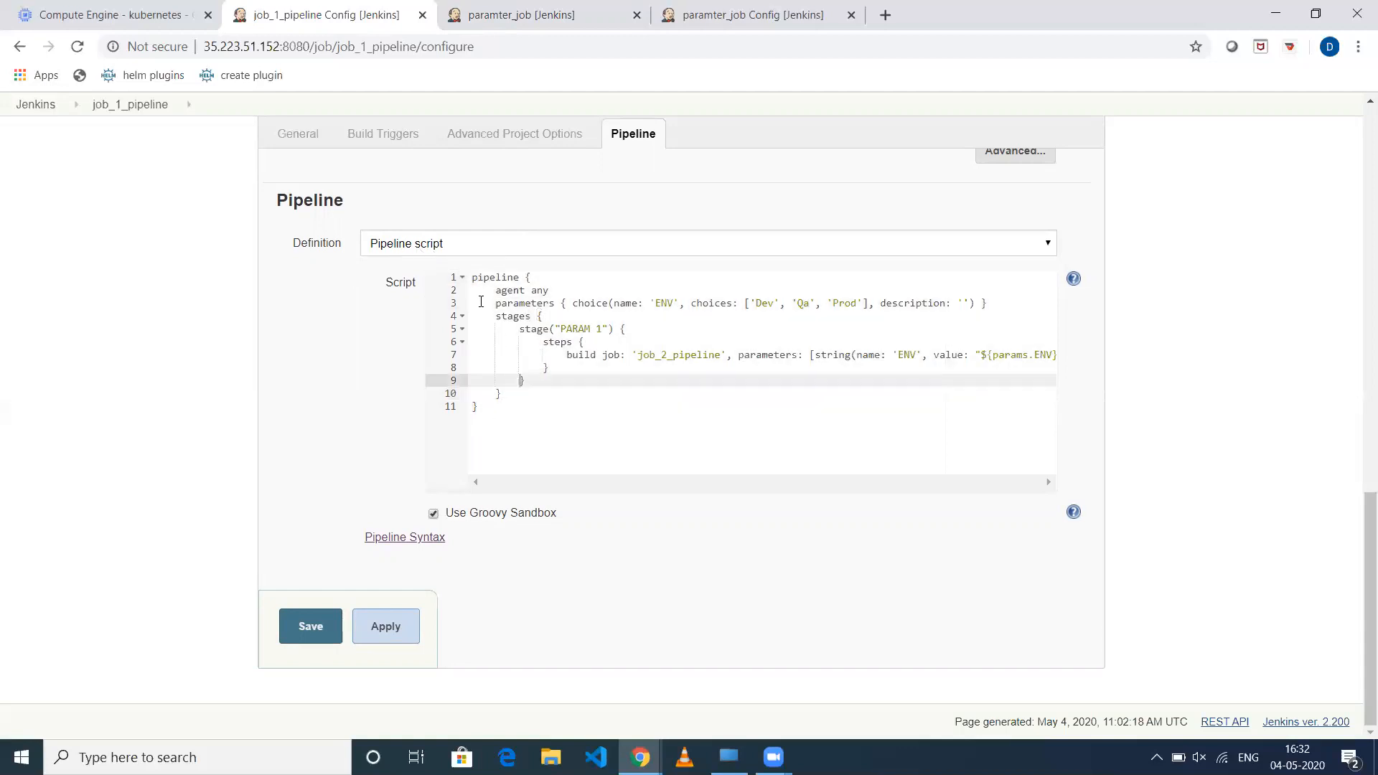
pyautogui.moveTo(474, 277); pyautogui.dragTo(538, 273)
pyautogui.click(501, 429)
pyautogui.hotkey('ctrl', 'a')
pyautogui.click(503, 278)
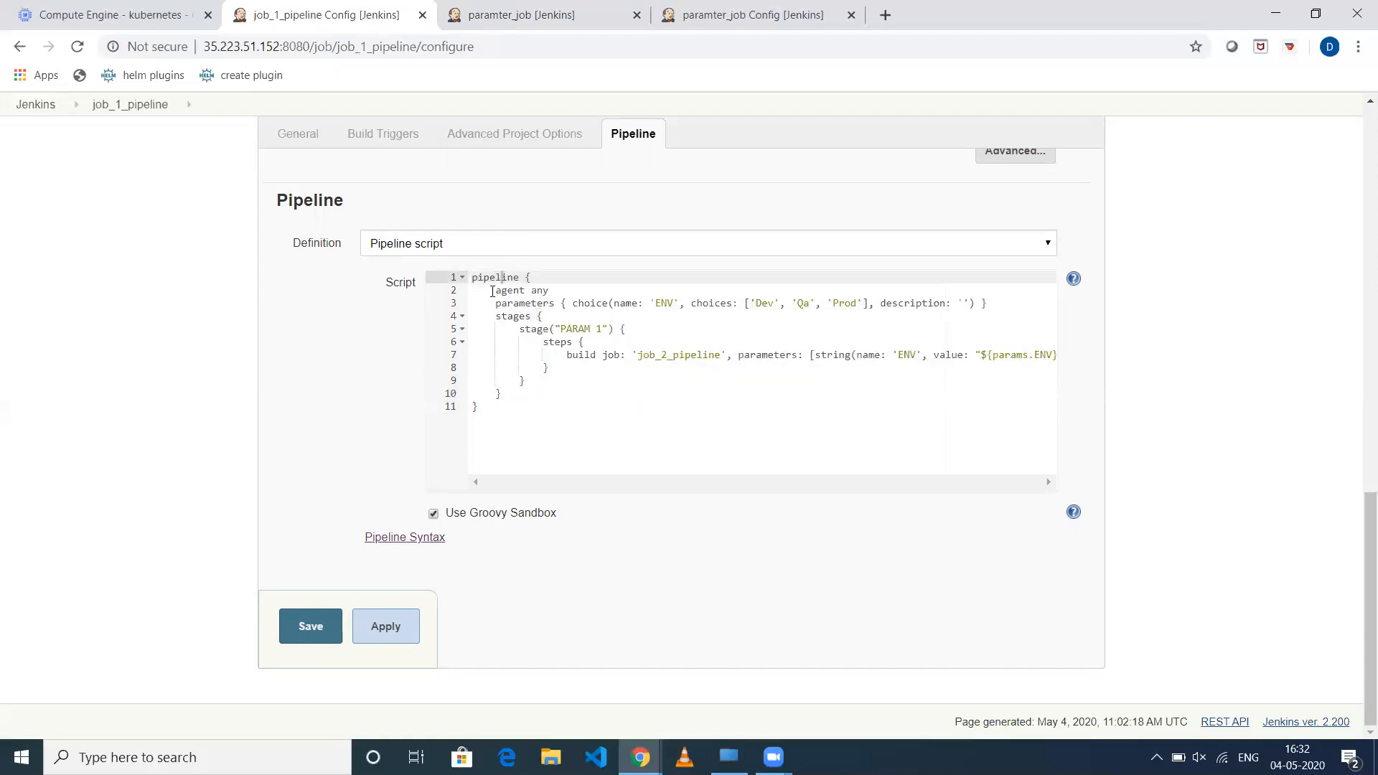
# Step: Enlarge the page and examine the agent line and the ENV choice parameter declaration in the job_1_pipeline script
pyautogui.moveTo(492, 290); pyautogui.dragTo(573, 291)
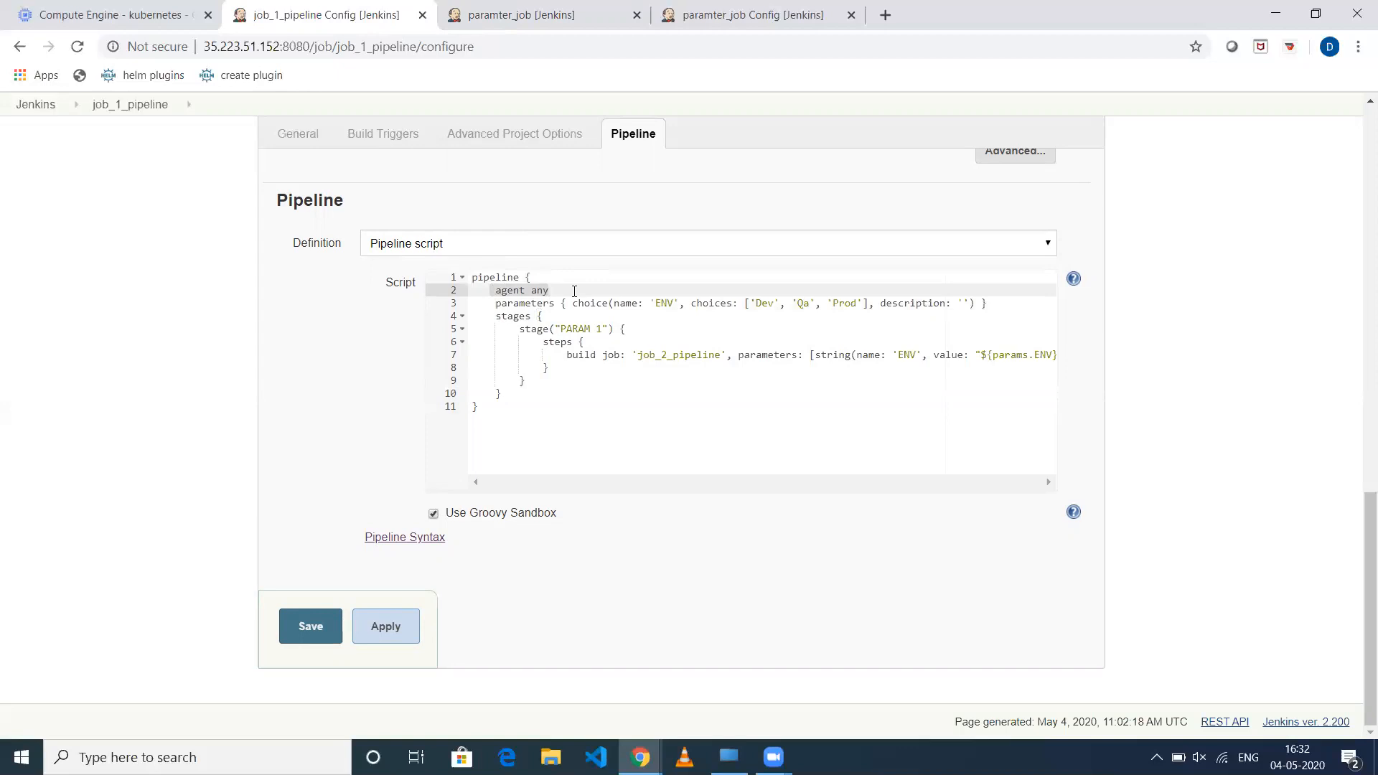
pyautogui.hotkey('ctrl', '+')
pyautogui.hotkey('ctrl', '+')
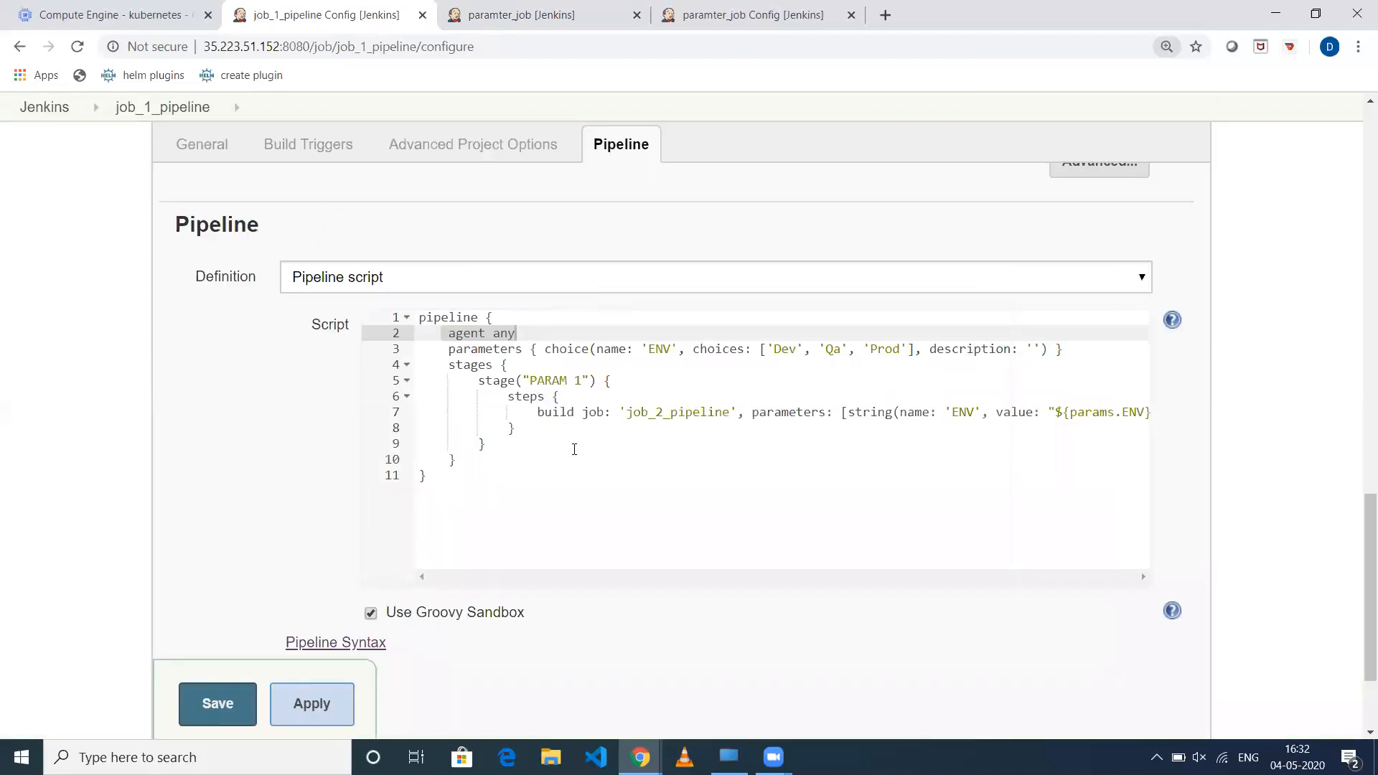
pyautogui.click(521, 428)
pyautogui.moveTo(451, 331); pyautogui.dragTo(1075, 355)
pyautogui.click(525, 396)
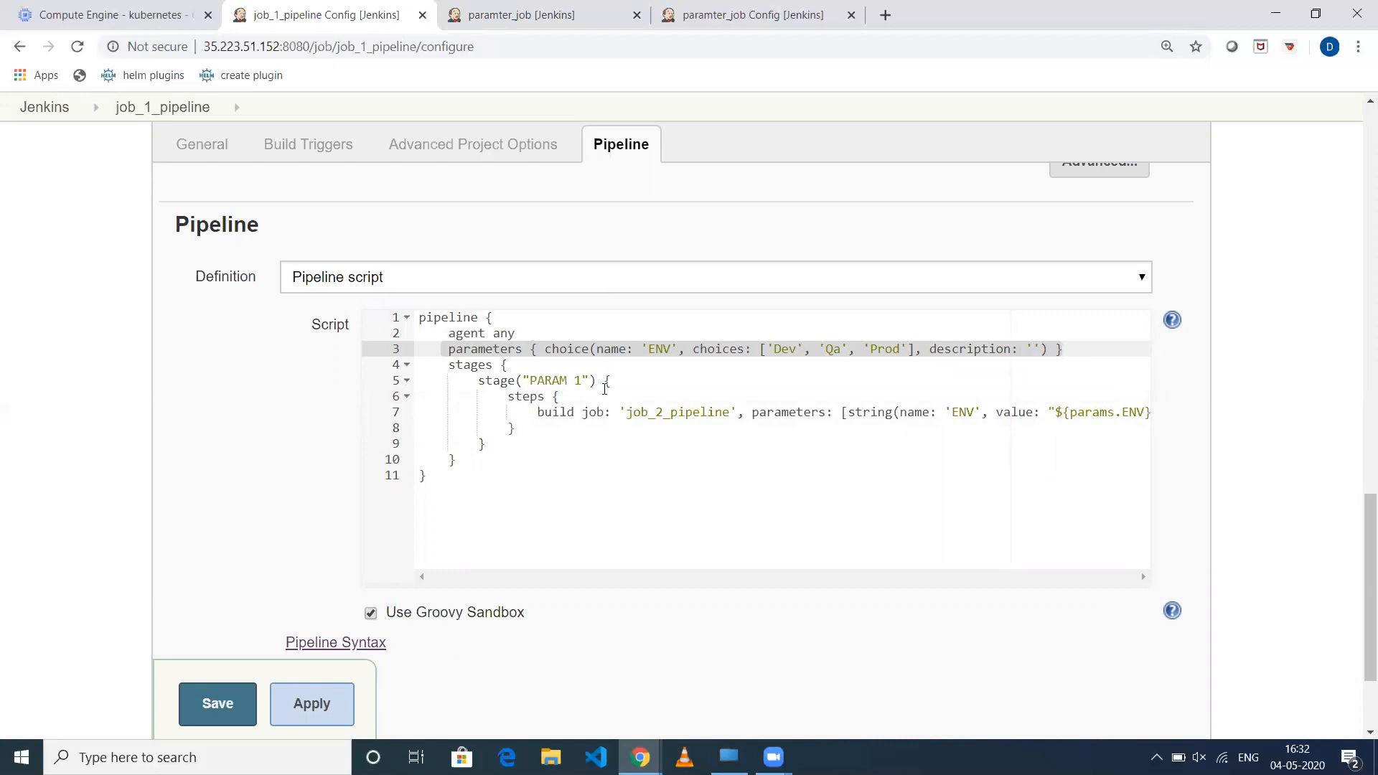
pyautogui.doubleClick(570, 349)
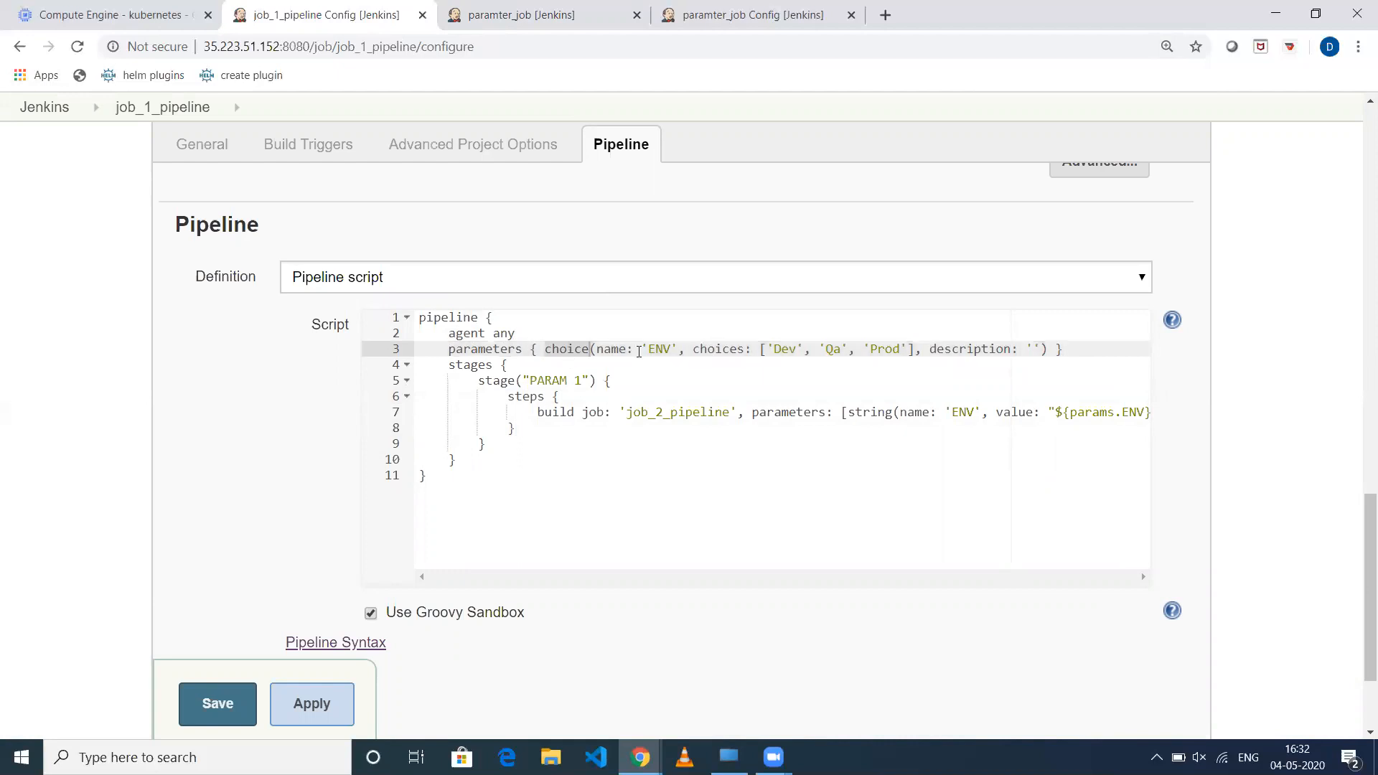
pyautogui.doubleClick(782, 349)
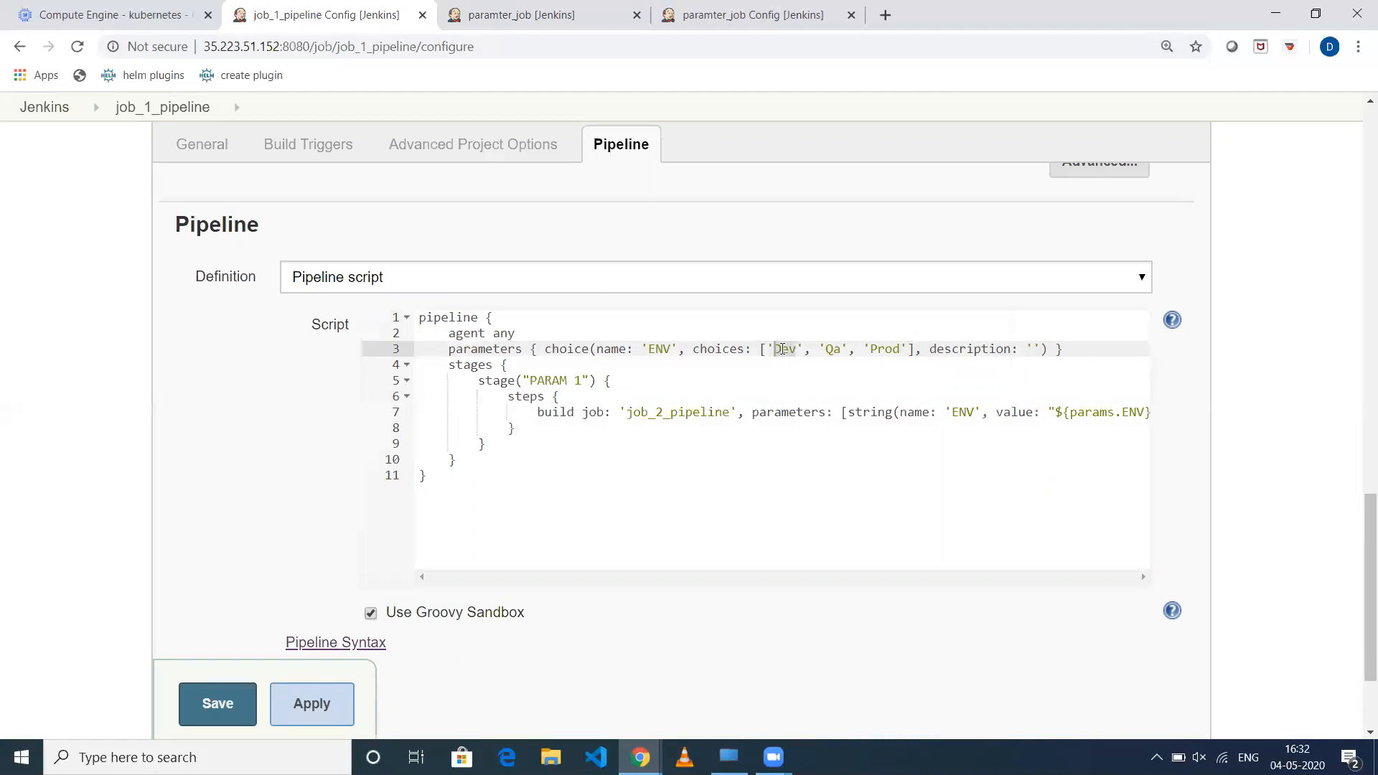
pyautogui.moveTo(1064, 349); pyautogui.dragTo(984, 349)
pyautogui.click(974, 386)
# Step: Examine the script's stages block, the "PARAM 1" stage and its build step that calls job_2_pipeline
pyautogui.moveTo(450, 368); pyautogui.dragTo(537, 441)
pyautogui.moveTo(465, 381); pyautogui.dragTo(662, 380)
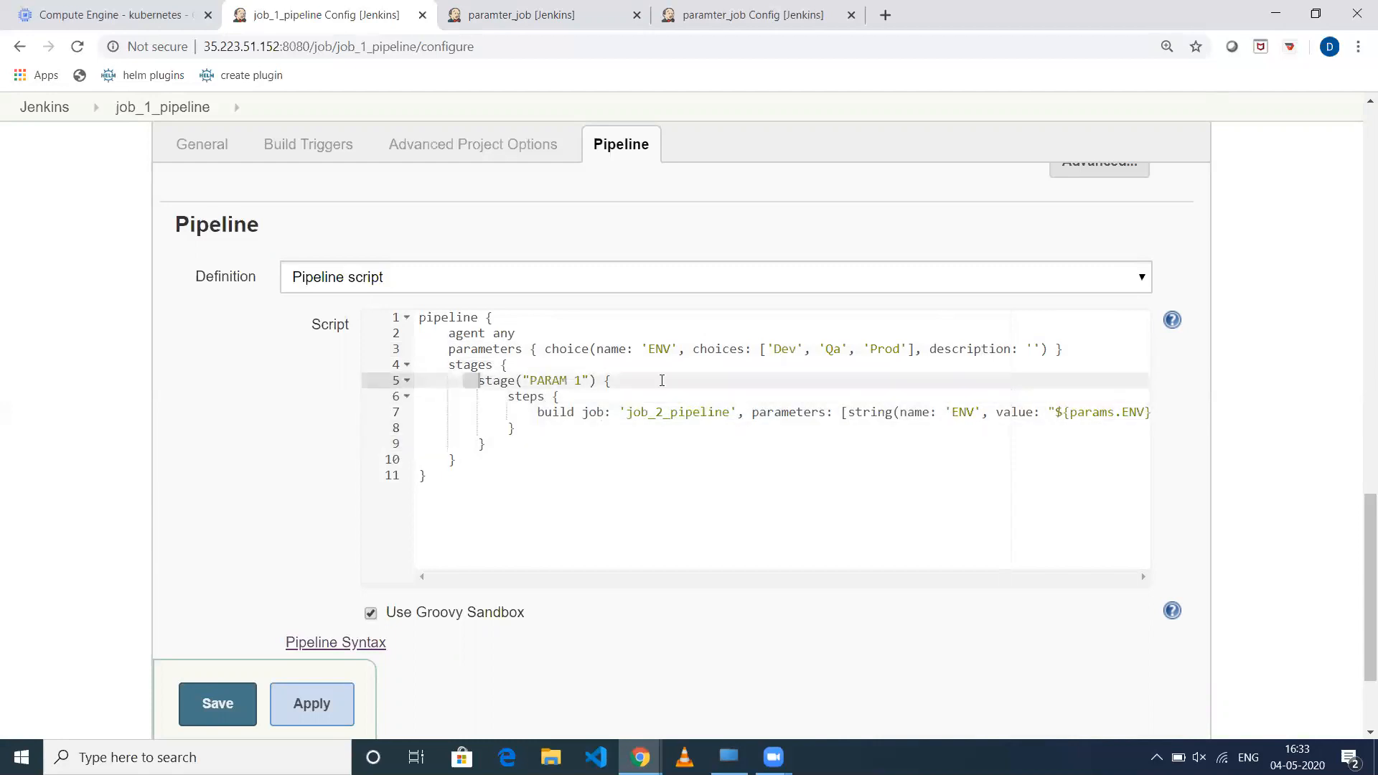
pyautogui.doubleClick(546, 381)
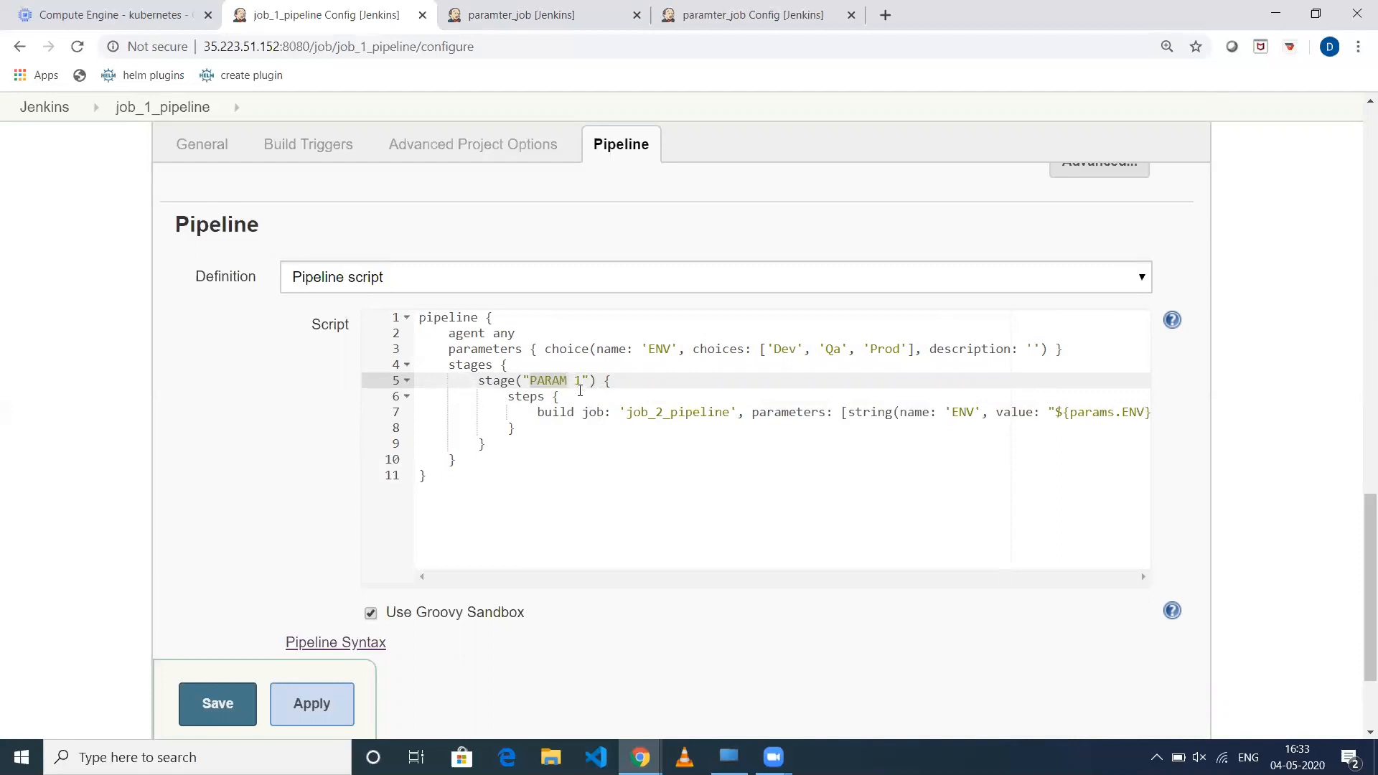
pyautogui.moveTo(507, 397); pyautogui.dragTo(550, 428)
pyautogui.click(550, 428)
pyautogui.doubleClick(548, 413)
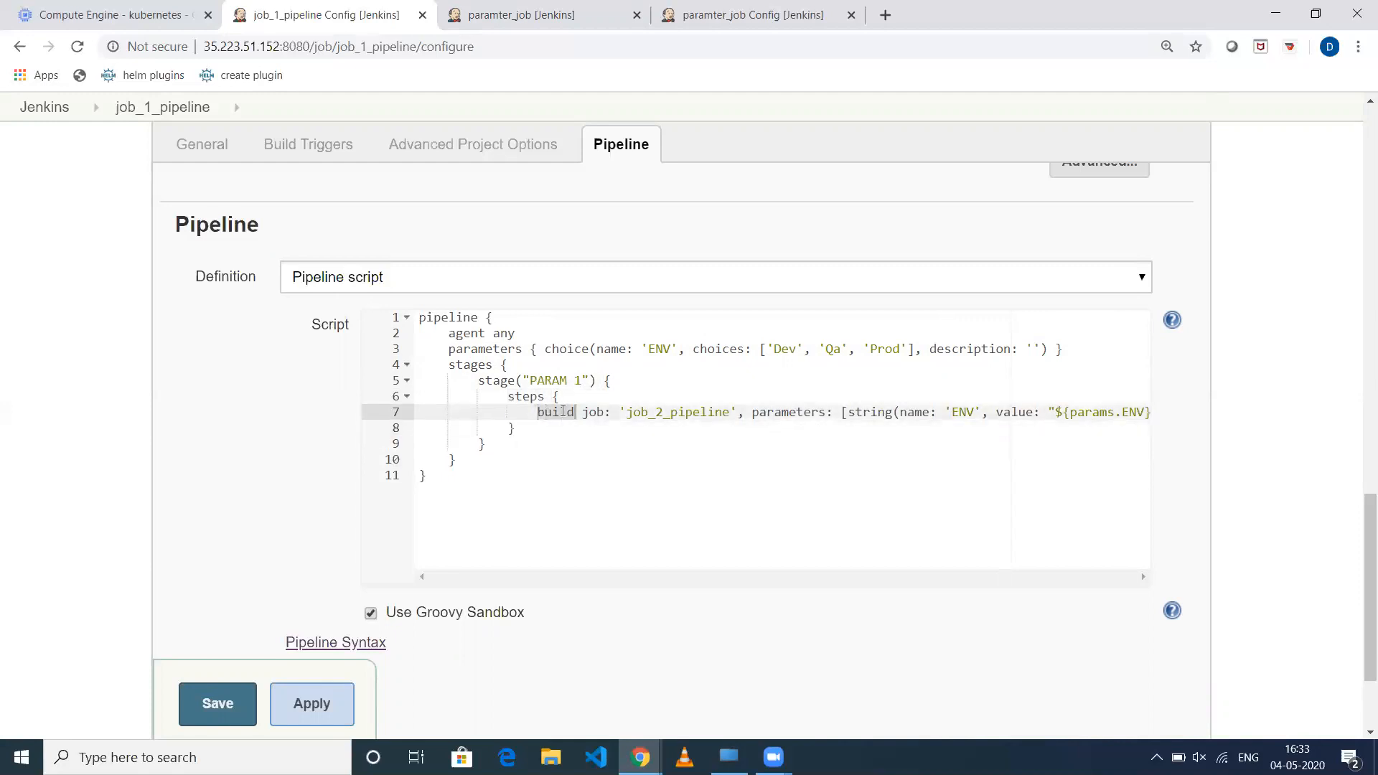
pyautogui.click(608, 438)
pyautogui.click(602, 412)
pyautogui.doubleClick(603, 412)
pyautogui.click(627, 413)
pyautogui.moveTo(672, 417); pyautogui.dragTo(728, 415)
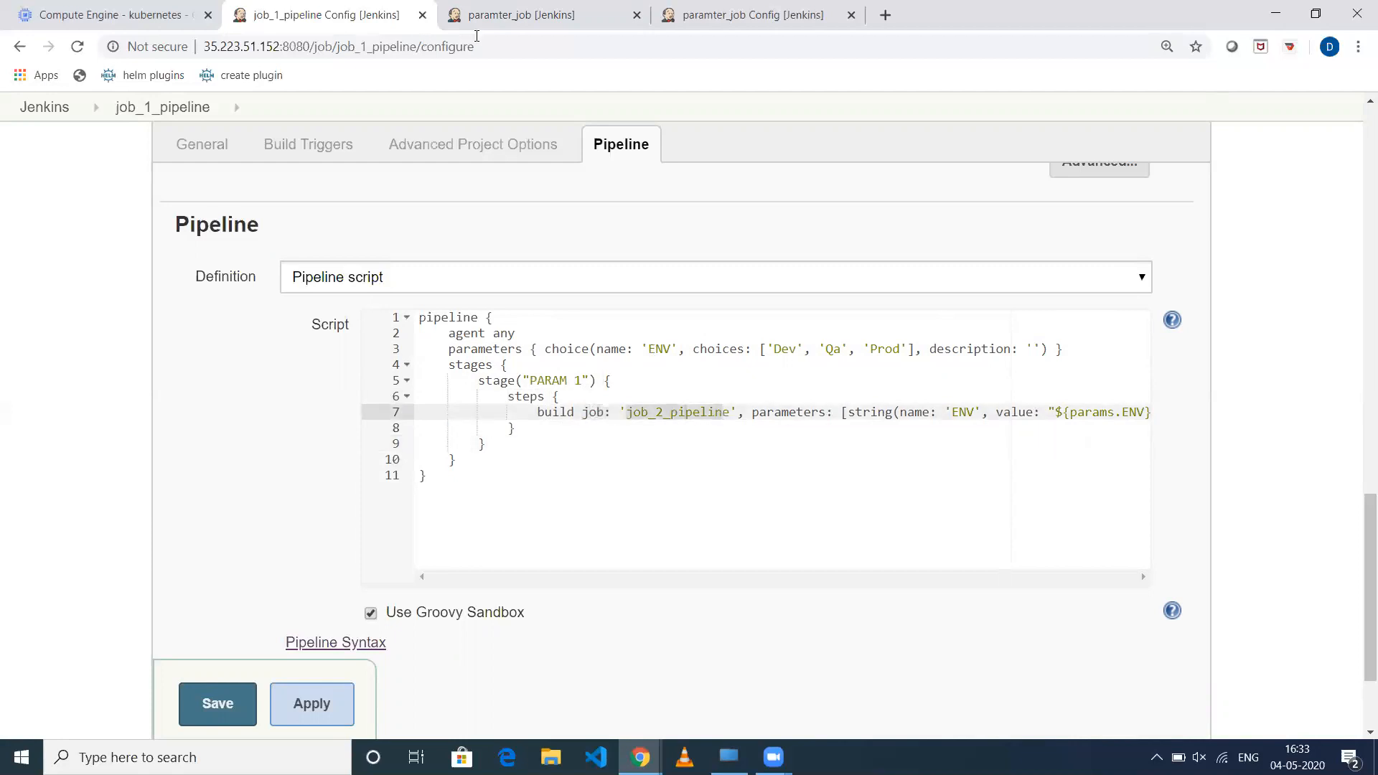
# Step: Switch to the paramter_job browser tab and open the job_2_pipeline project from the Jenkins dashboard
pyautogui.click(495, 16)
pyautogui.click(44, 152)
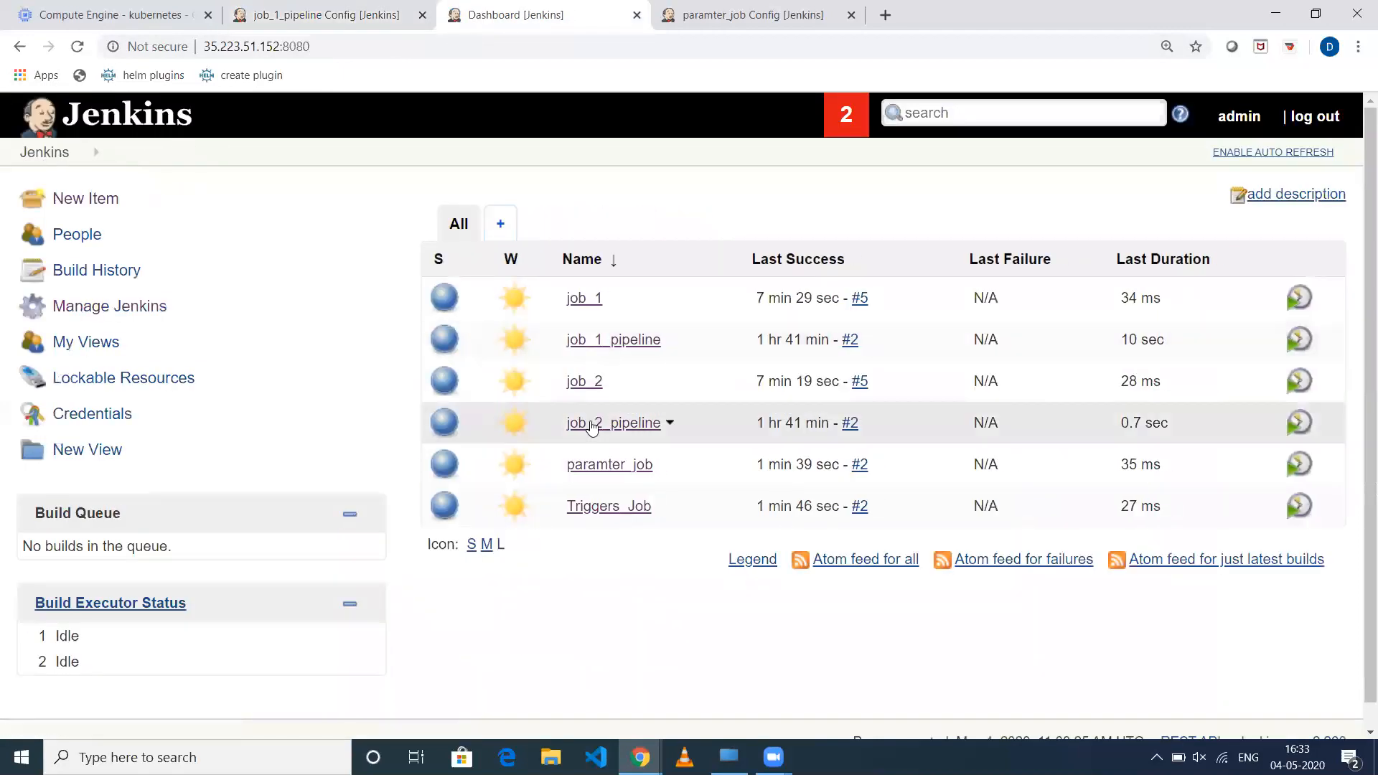
pyautogui.click(592, 427)
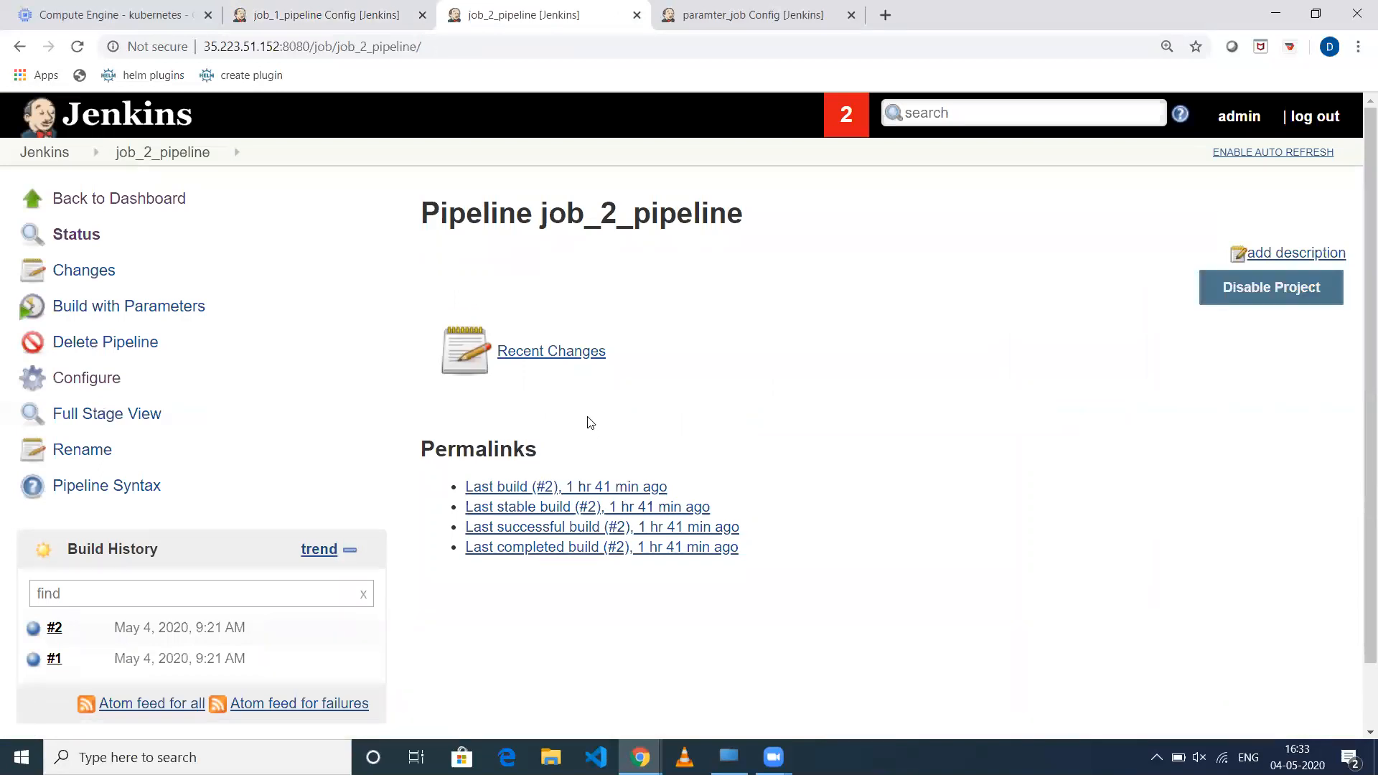
# Step: Return to job_1_pipeline's configuration and examine the ENV string parameter and value that its build step passes to job_2_pipeline
pyautogui.click(331, 14)
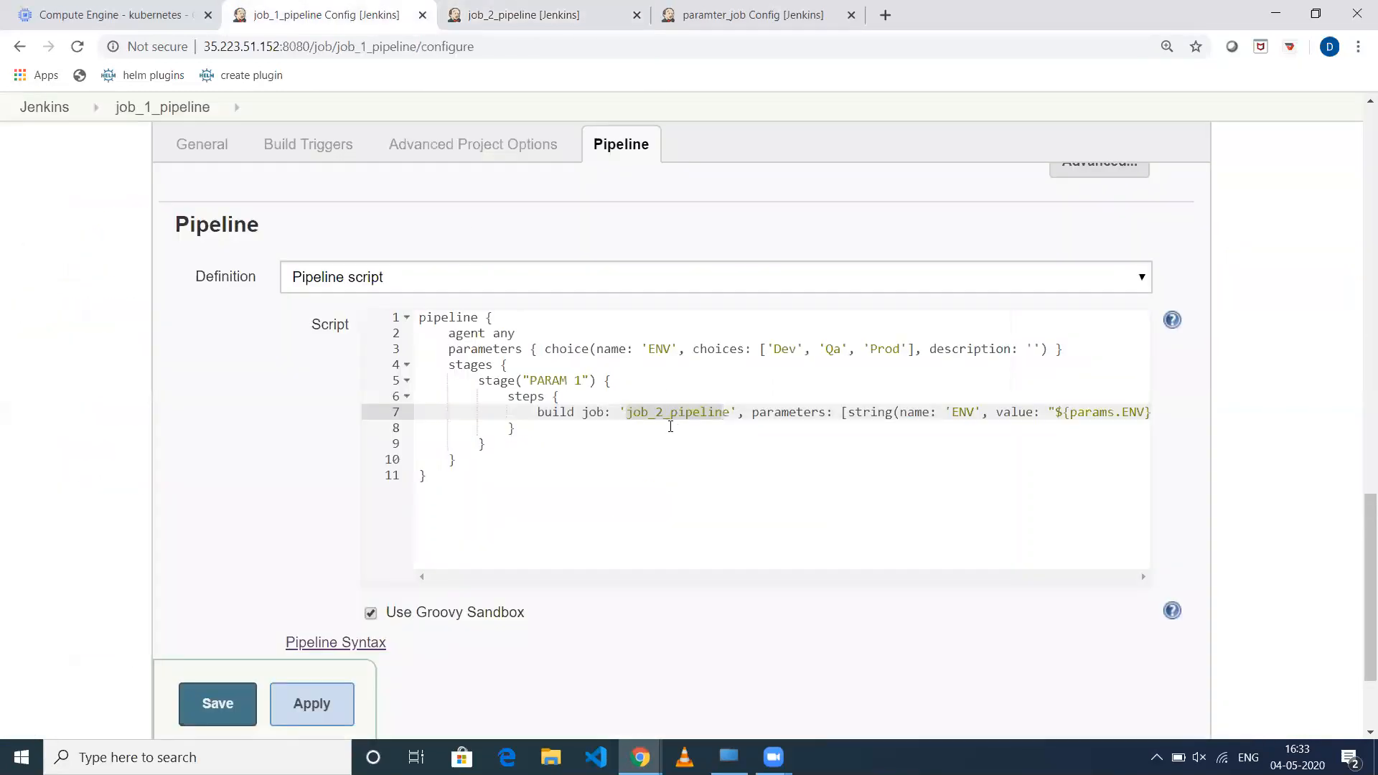
pyautogui.click(687, 414)
pyautogui.doubleClick(643, 413)
pyautogui.moveTo(750, 412); pyautogui.dragTo(819, 416)
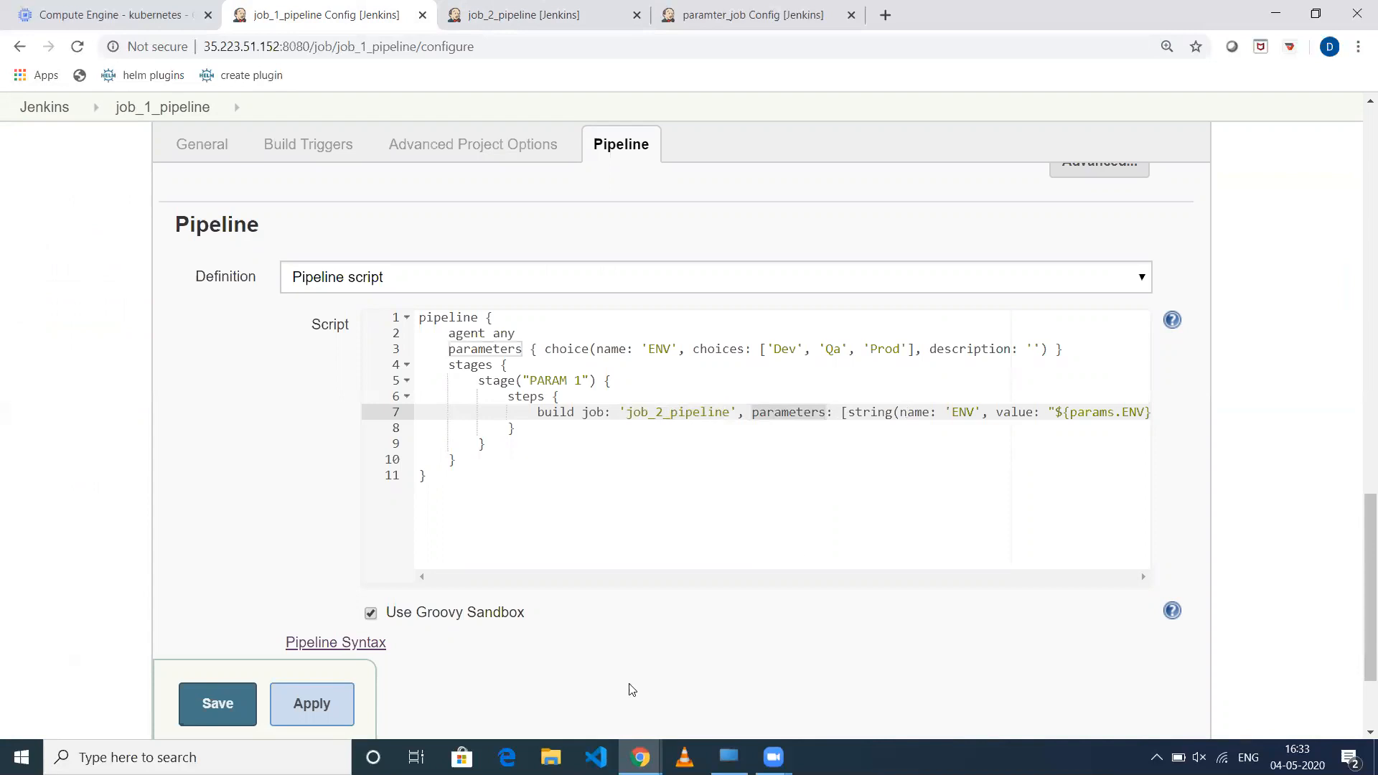
pyautogui.doubleClick(968, 414)
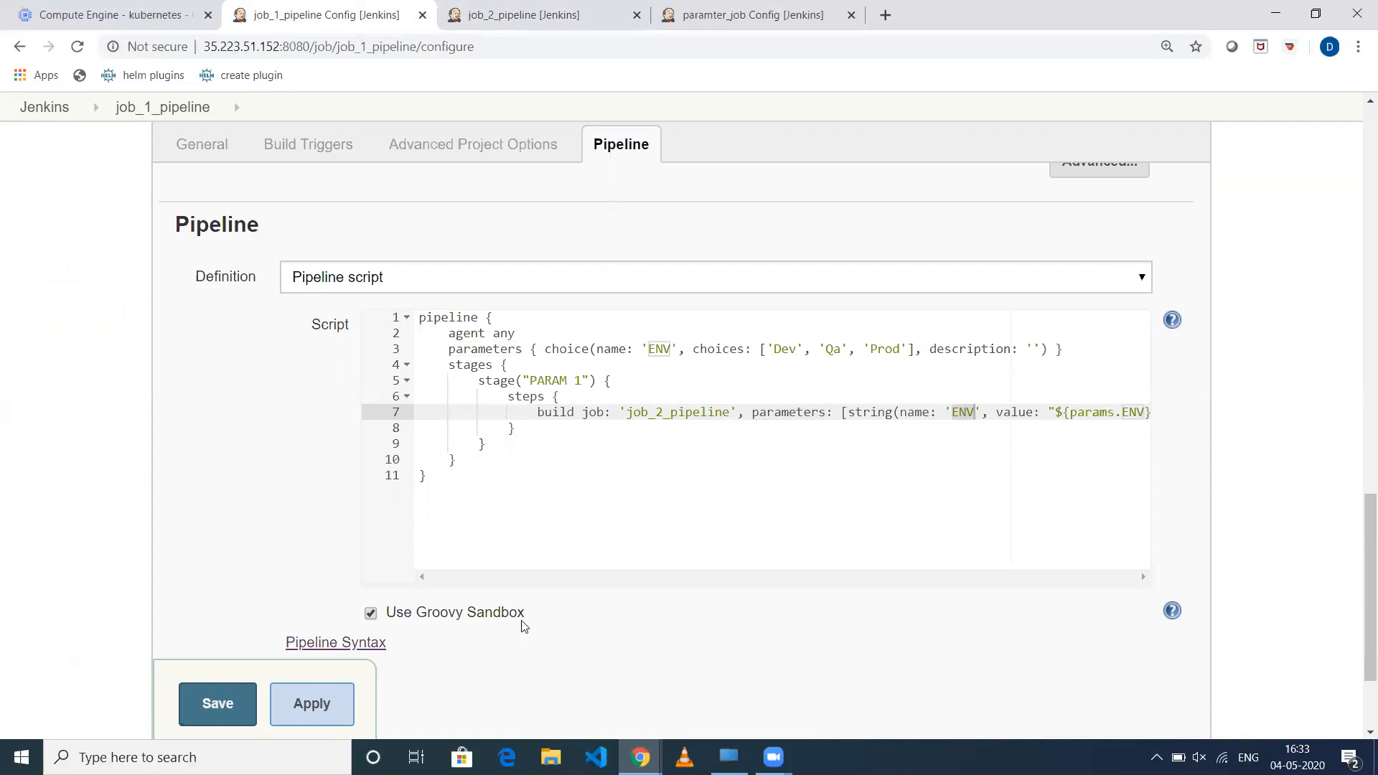
pyautogui.doubleClick(1112, 414)
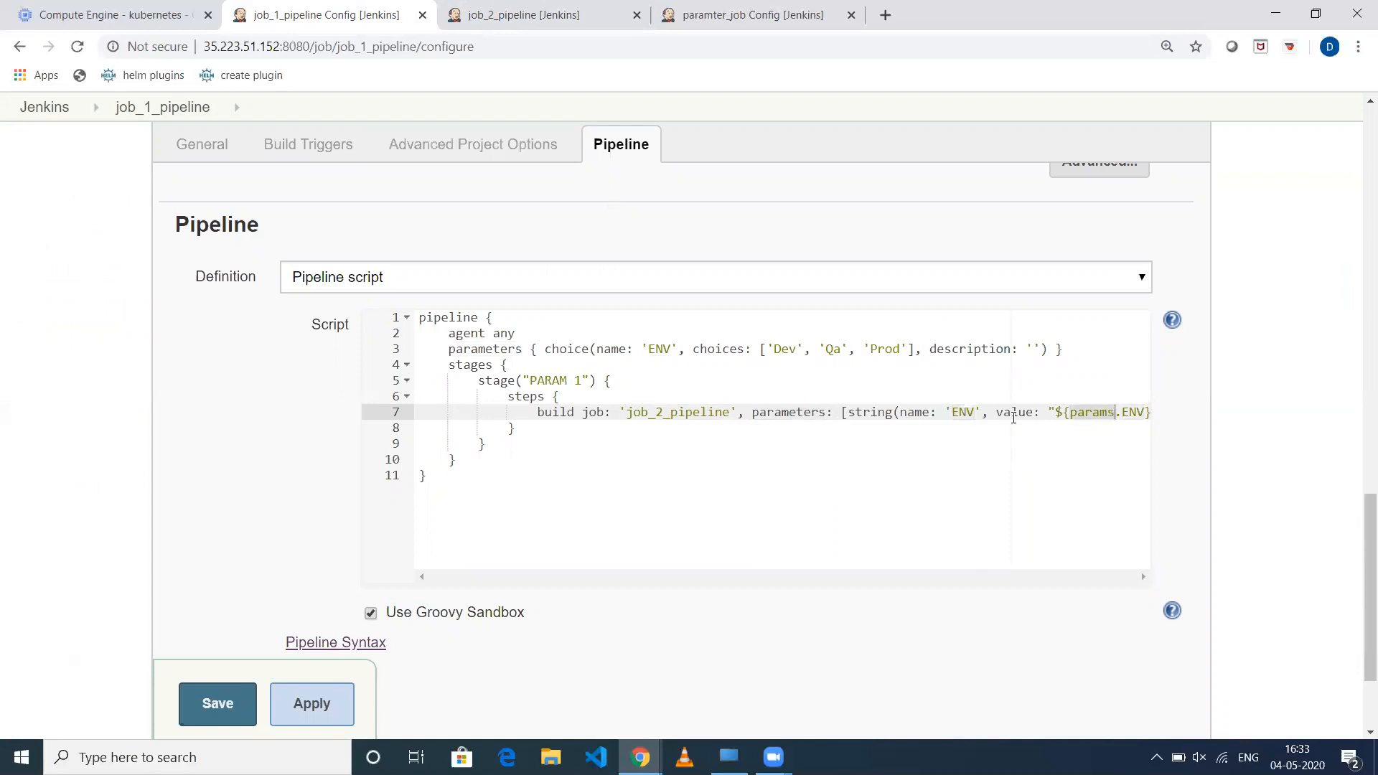
pyautogui.moveTo(997, 415); pyautogui.dragTo(1148, 415)
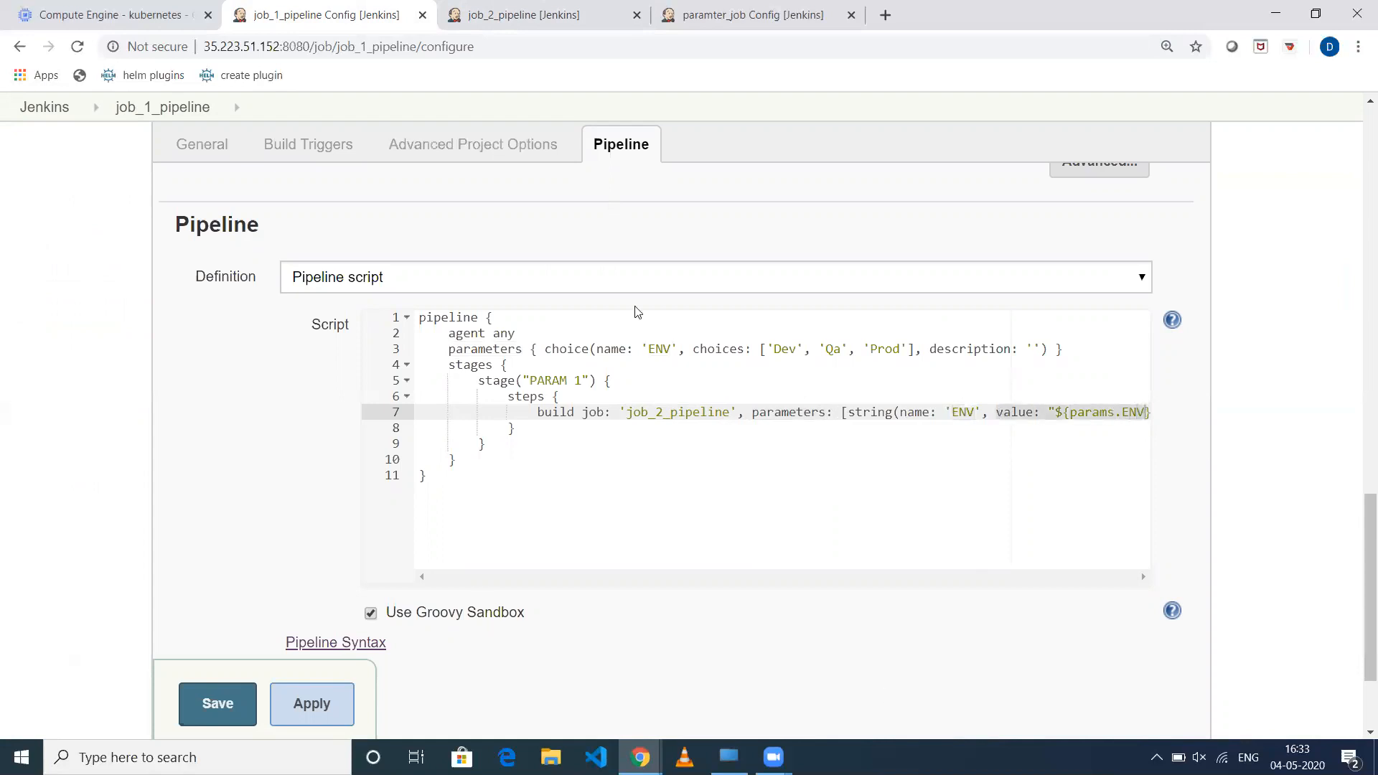
# Step: Compare the ENV choice parameter declaration with the params.ENV reference in job_1_pipeline's build step
pyautogui.click(667, 348)
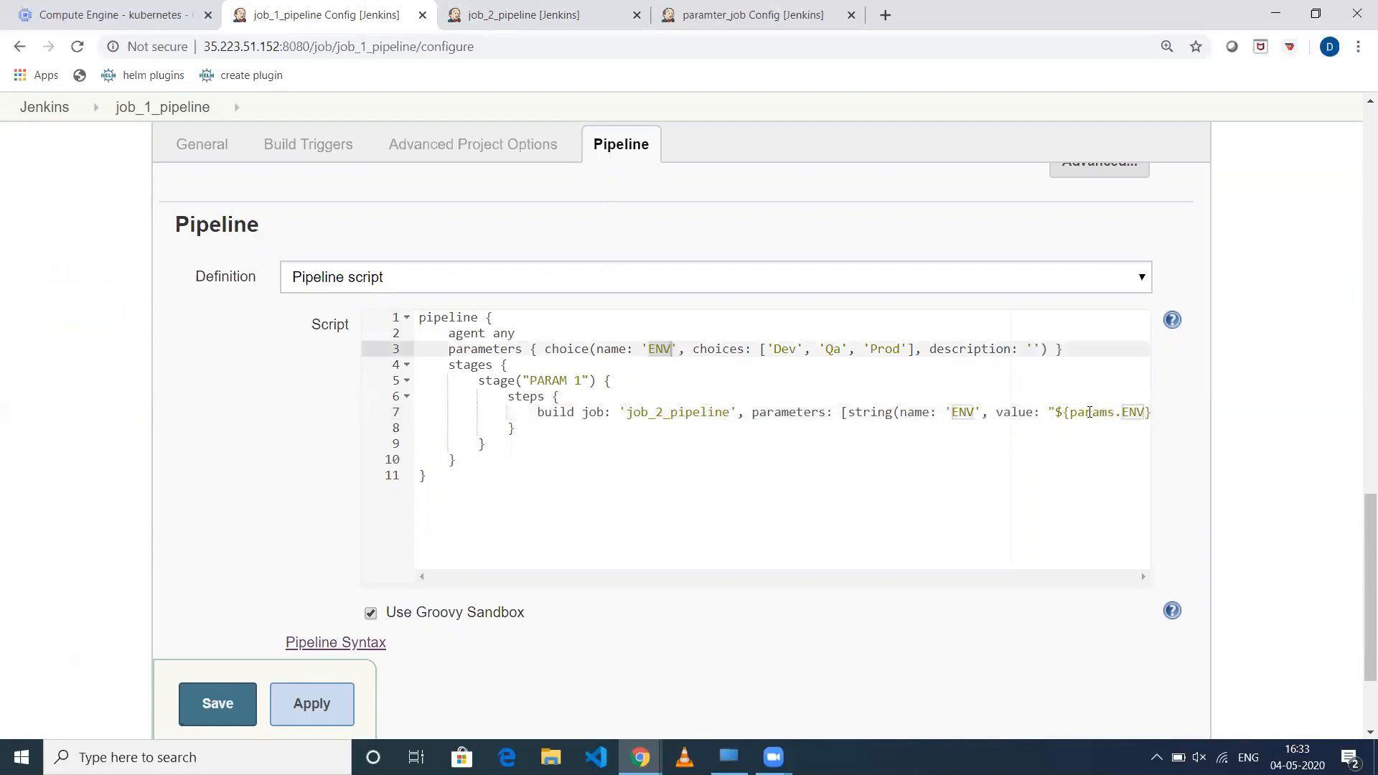
pyautogui.click(1090, 413)
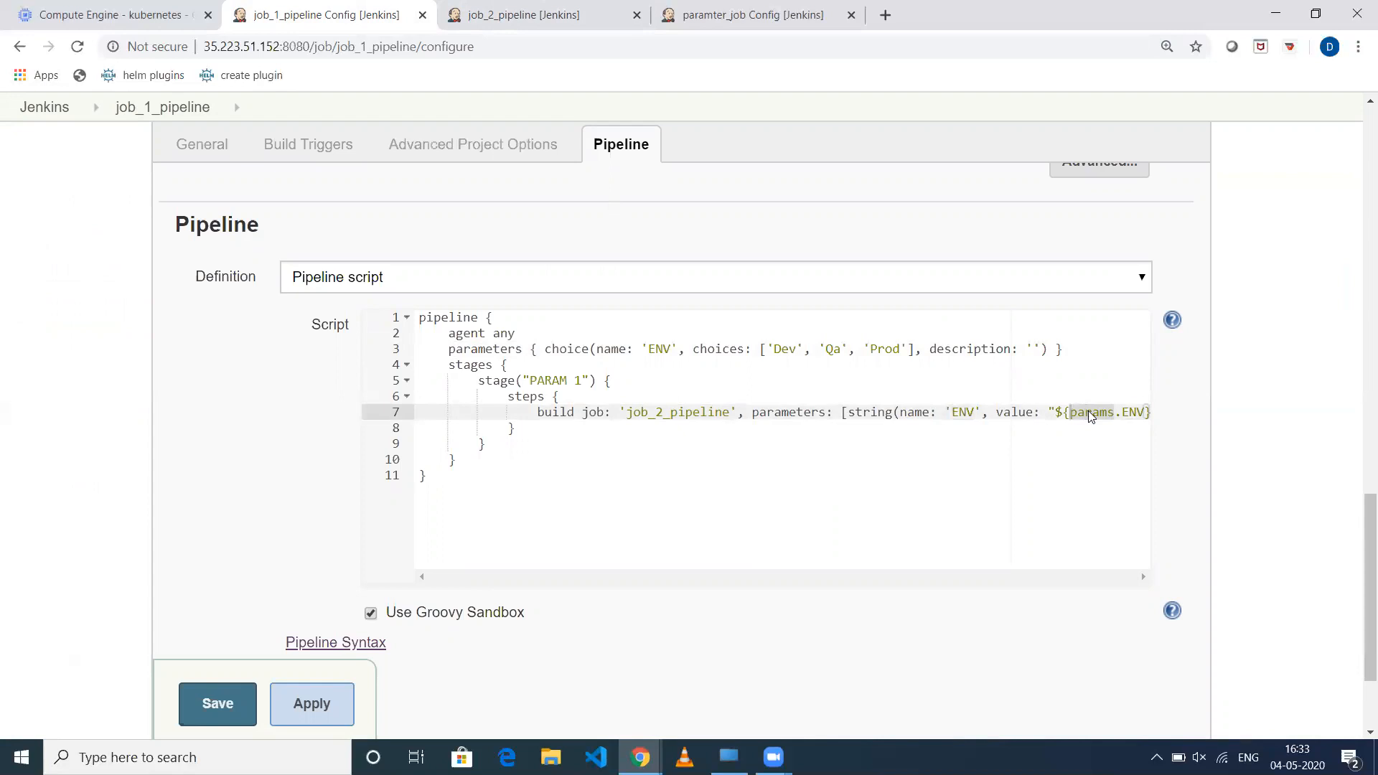
pyautogui.moveTo(448, 349); pyautogui.dragTo(1064, 349)
pyautogui.click(1117, 412)
pyautogui.click(1126, 413)
pyautogui.click(1090, 415)
pyautogui.click(1123, 415)
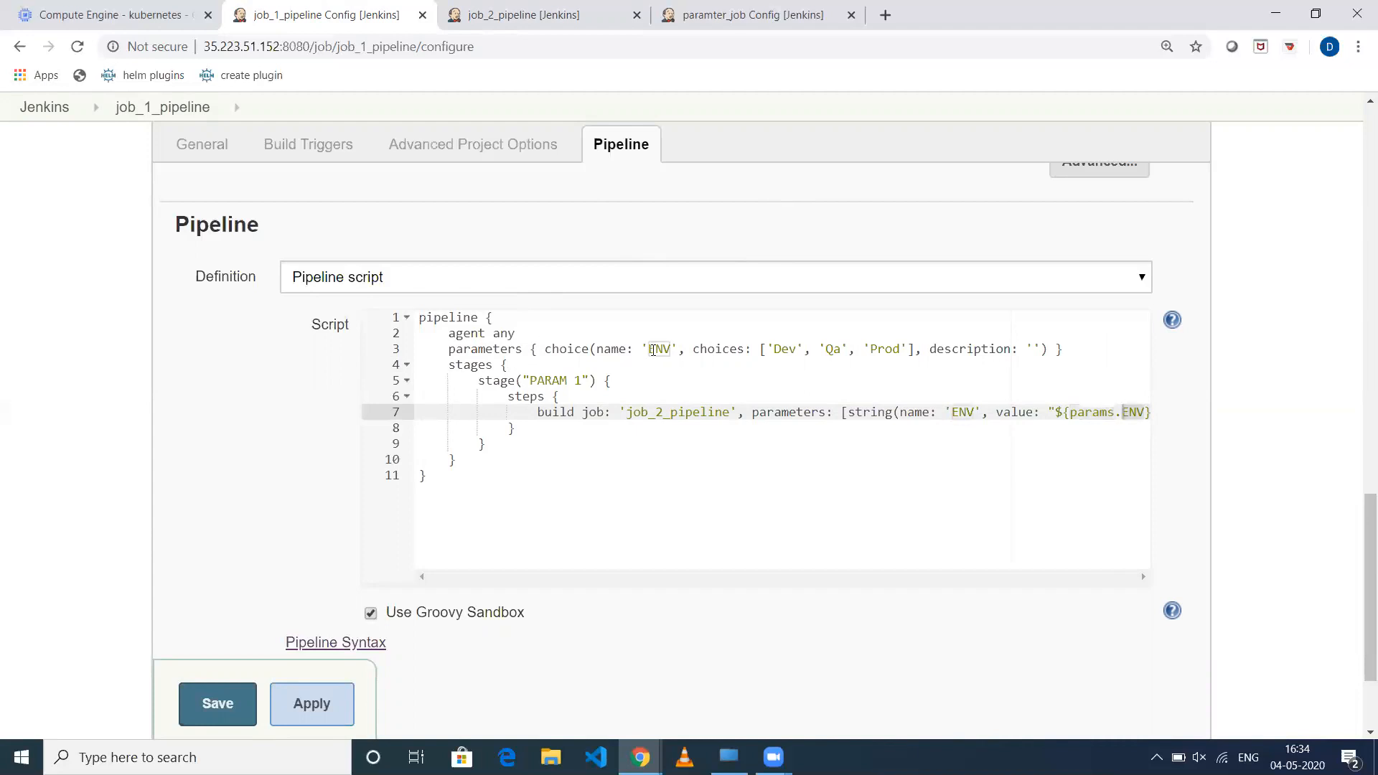
pyautogui.click(652, 350)
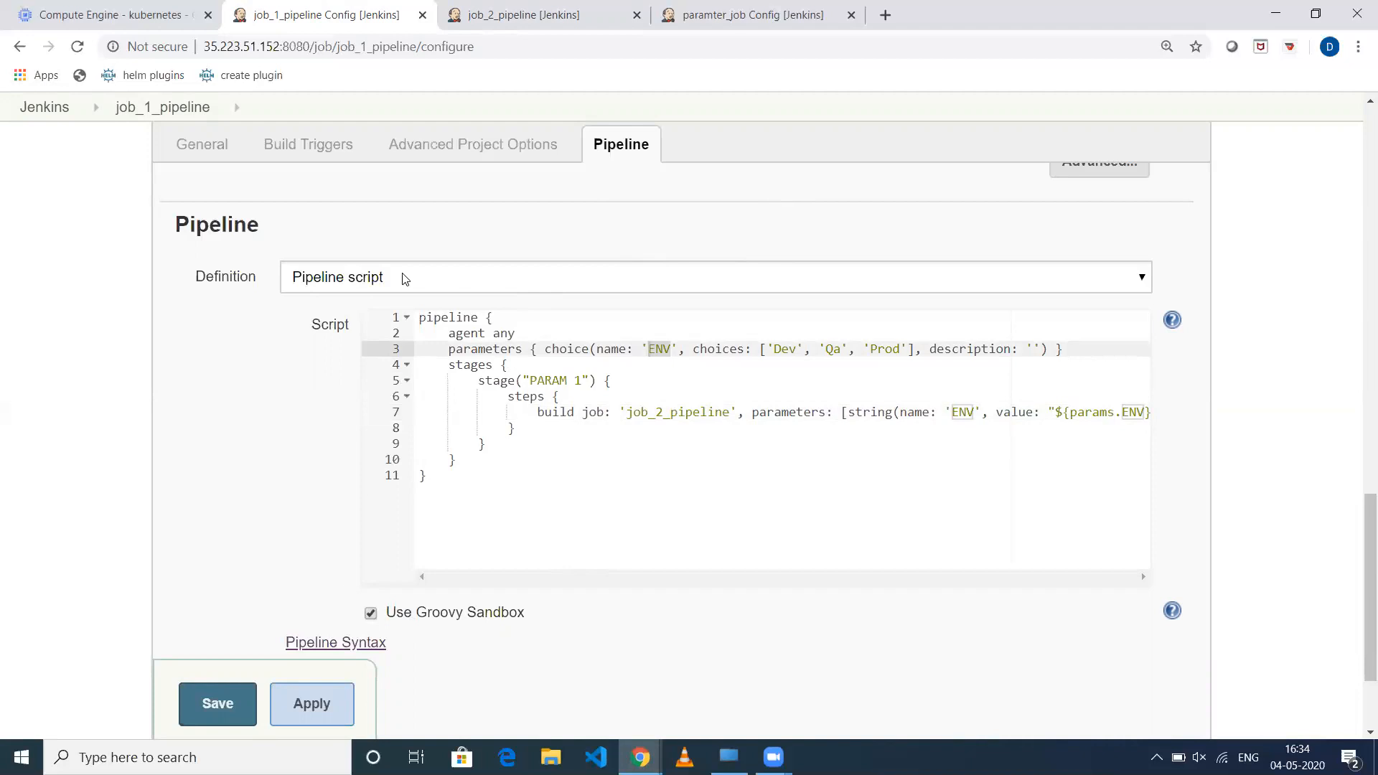
# Step: Open job_2_pipeline's configuration and view its ENV string parameter and pipeline script
pyautogui.hotkey('ctrl', 'Tab')
pyautogui.click(81, 379)
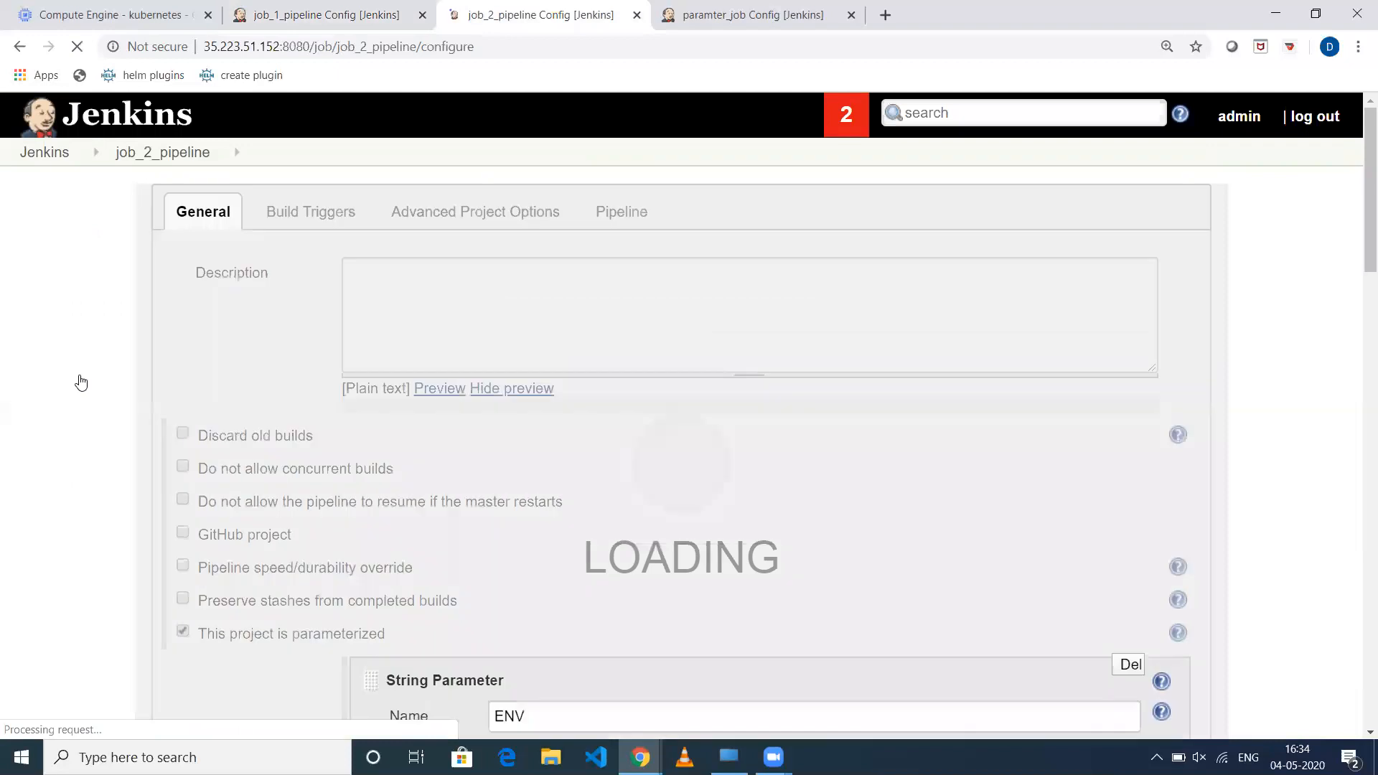
pyautogui.scroll(-5, 252, 473)
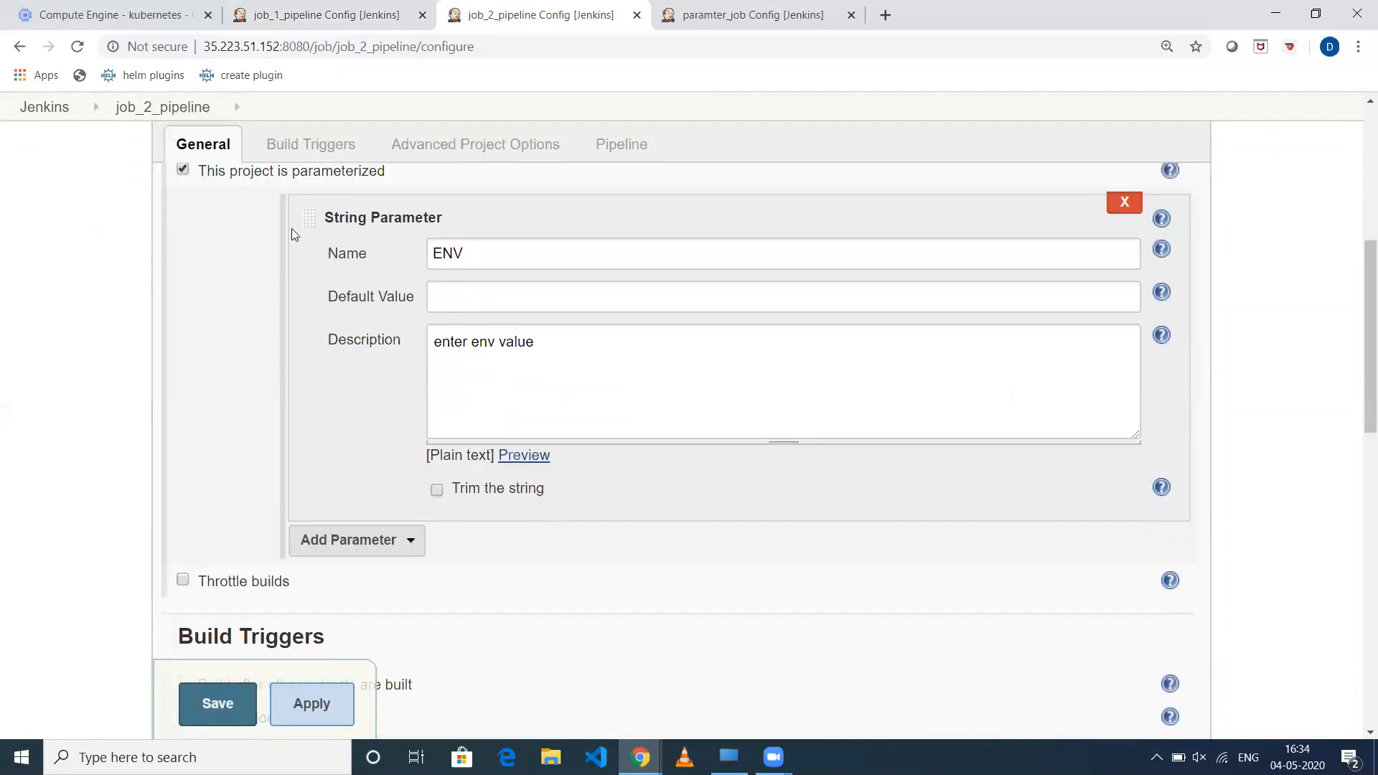
pyautogui.scroll(-12, 408, 391)
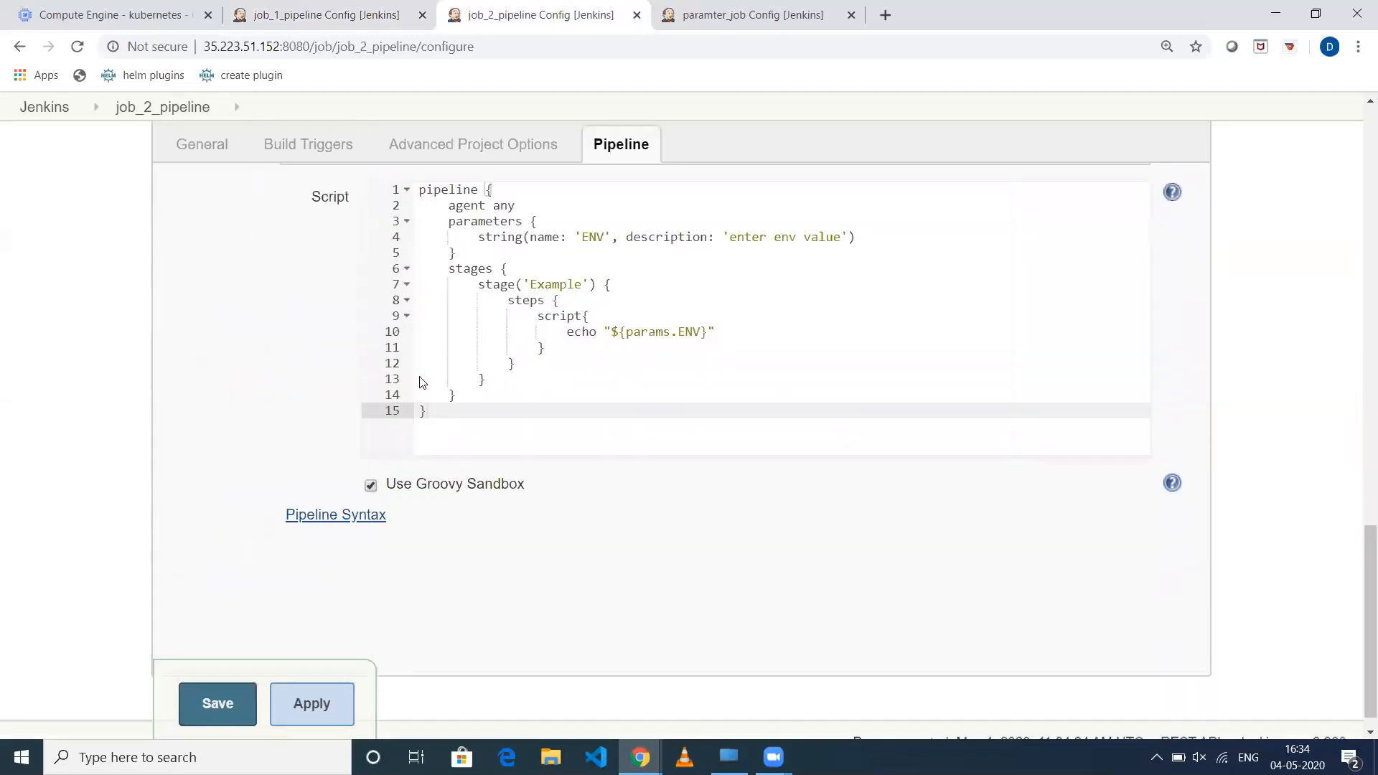
# Step: Examine the ENV string declaration in the parameters block and the stages block of job_2_pipeline's script
pyautogui.moveTo(419, 253); pyautogui.dragTo(539, 270)
pyautogui.click(530, 283)
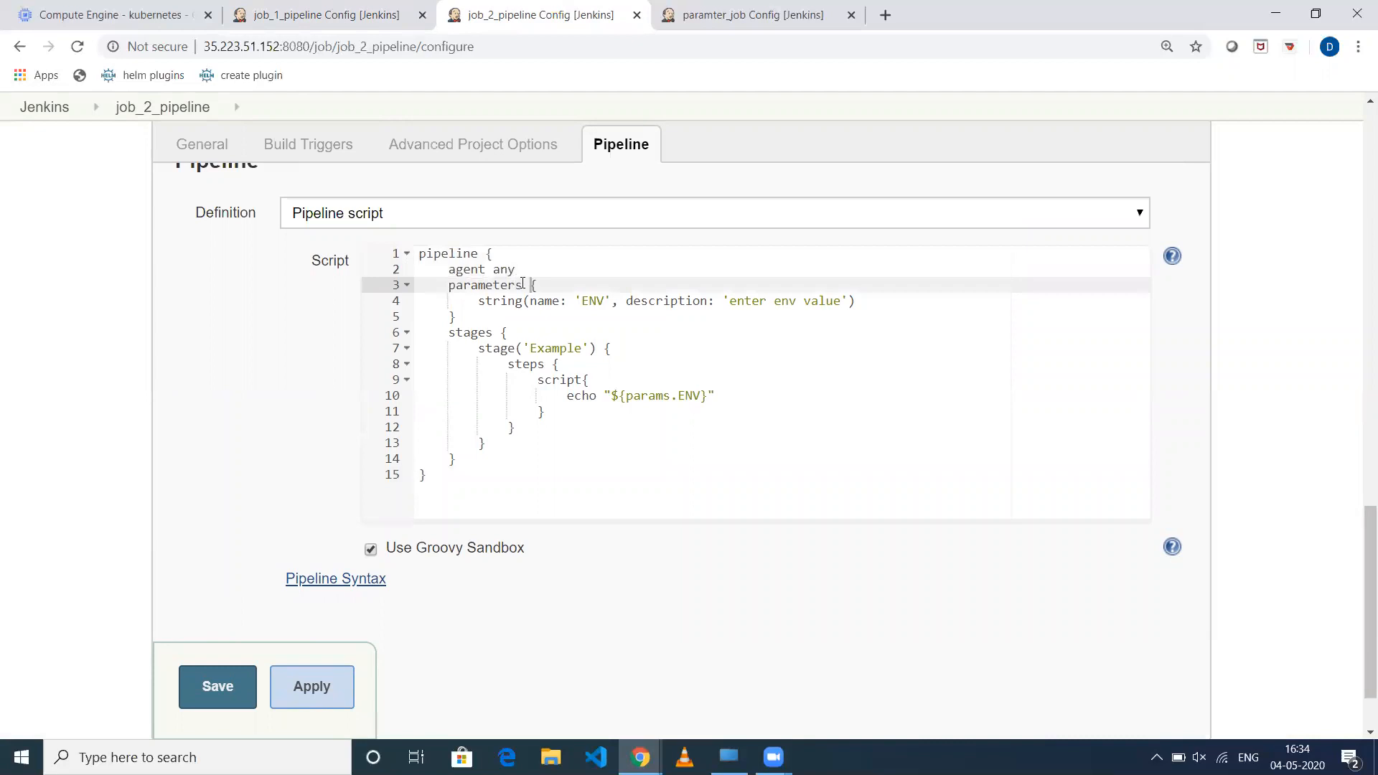
pyautogui.moveTo(450, 286); pyautogui.dragTo(488, 329)
pyautogui.click(609, 301)
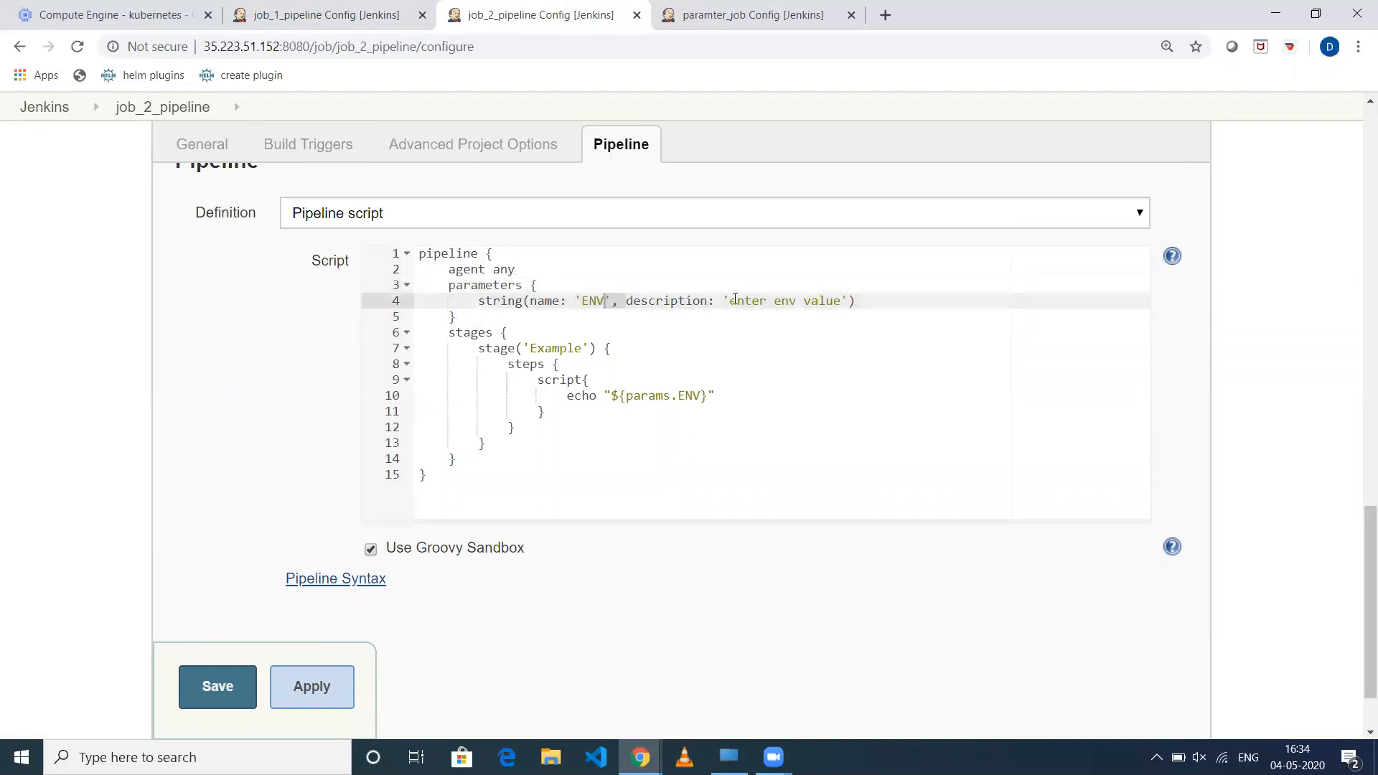
pyautogui.doubleClick(747, 299)
pyautogui.click(616, 366)
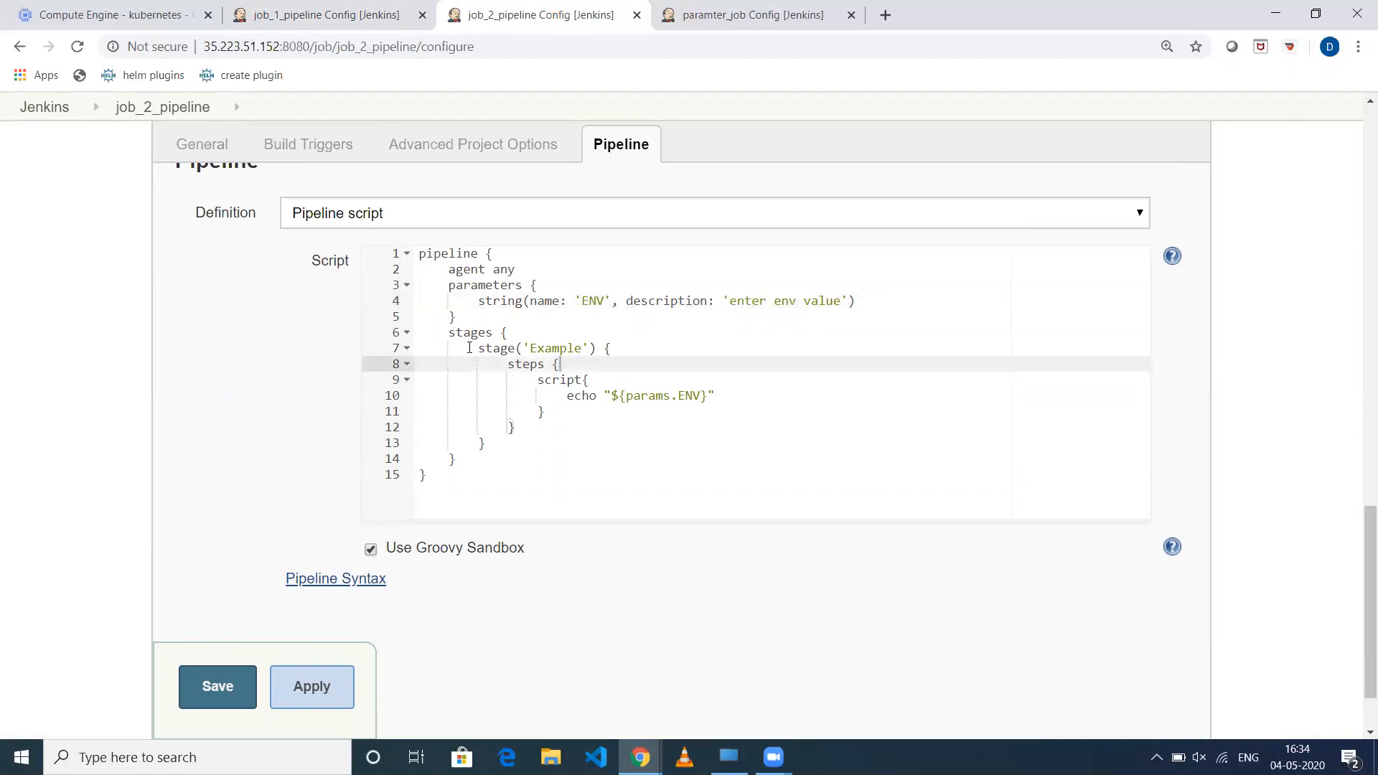
pyautogui.moveTo(448, 332); pyautogui.dragTo(505, 454)
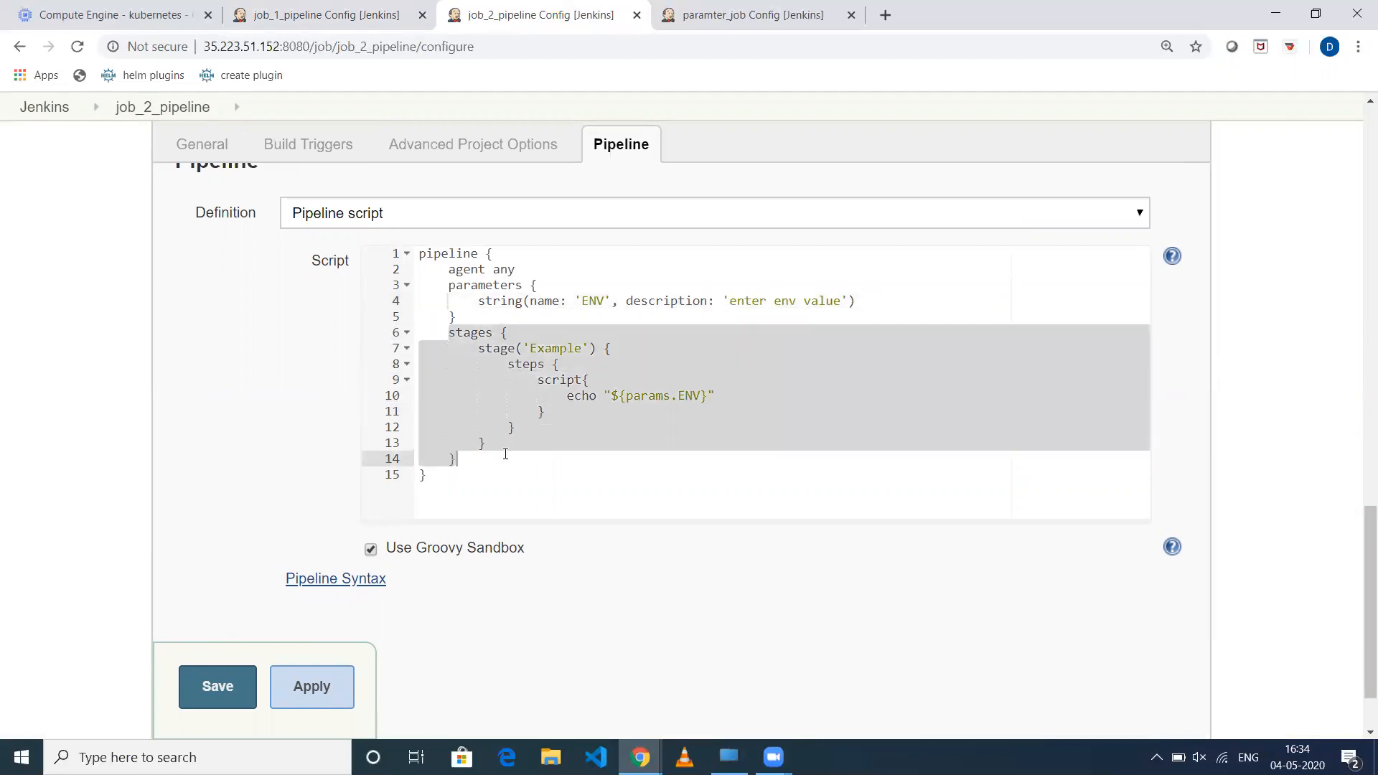
# Step: Examine the params.ENV echo line in job_2_pipeline's script and the downstream job name in job_1_pipeline's build step
pyautogui.click(547, 413)
pyautogui.moveTo(566, 392); pyautogui.dragTo(731, 389)
pyautogui.doubleClick(682, 399)
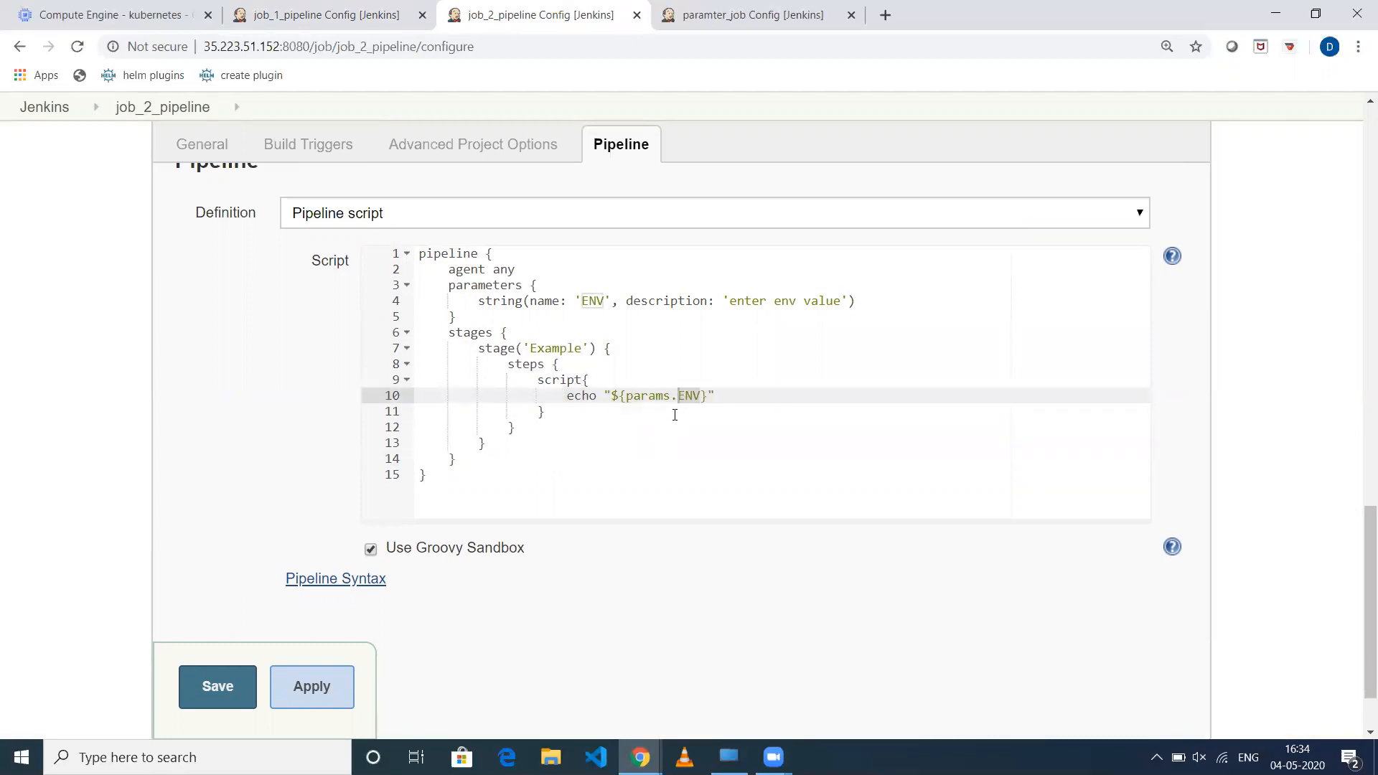
pyautogui.click(324, 25)
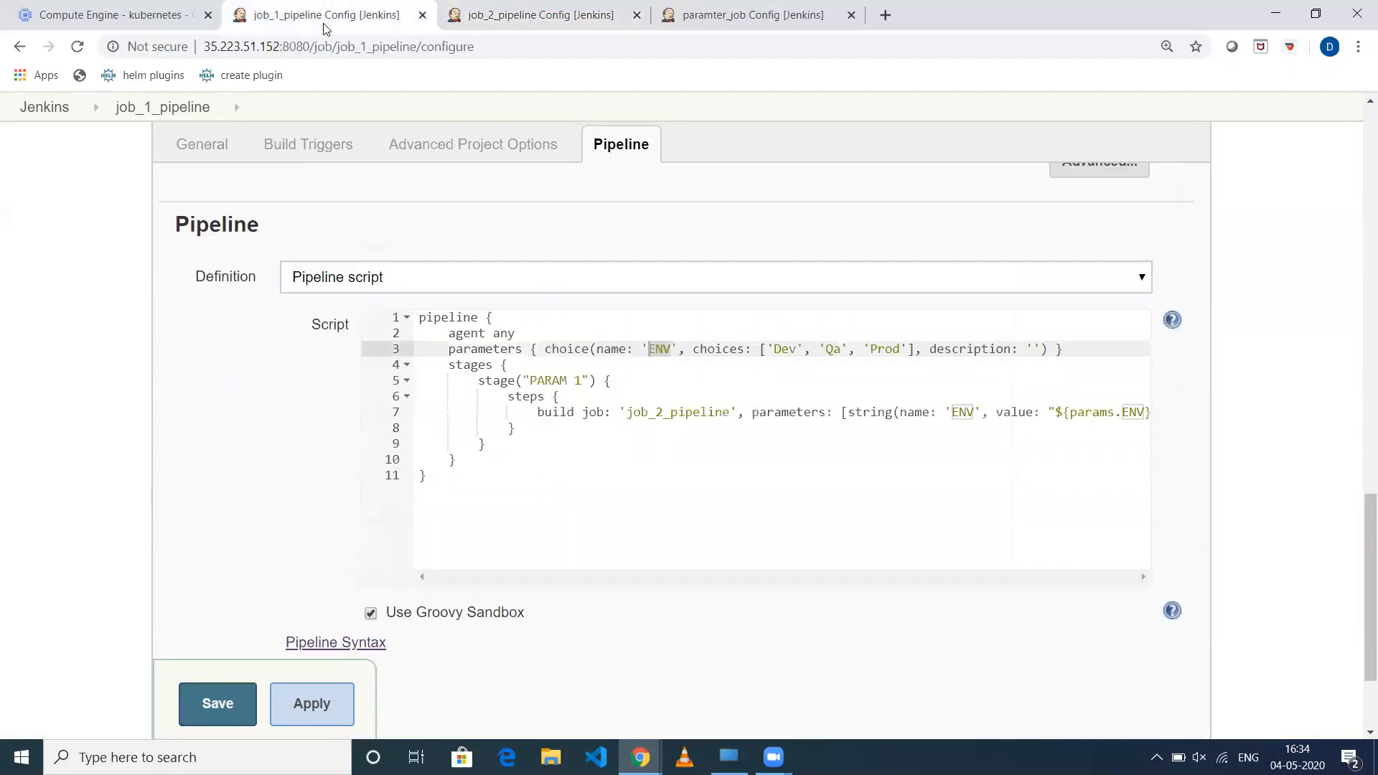
pyautogui.click(491, 27)
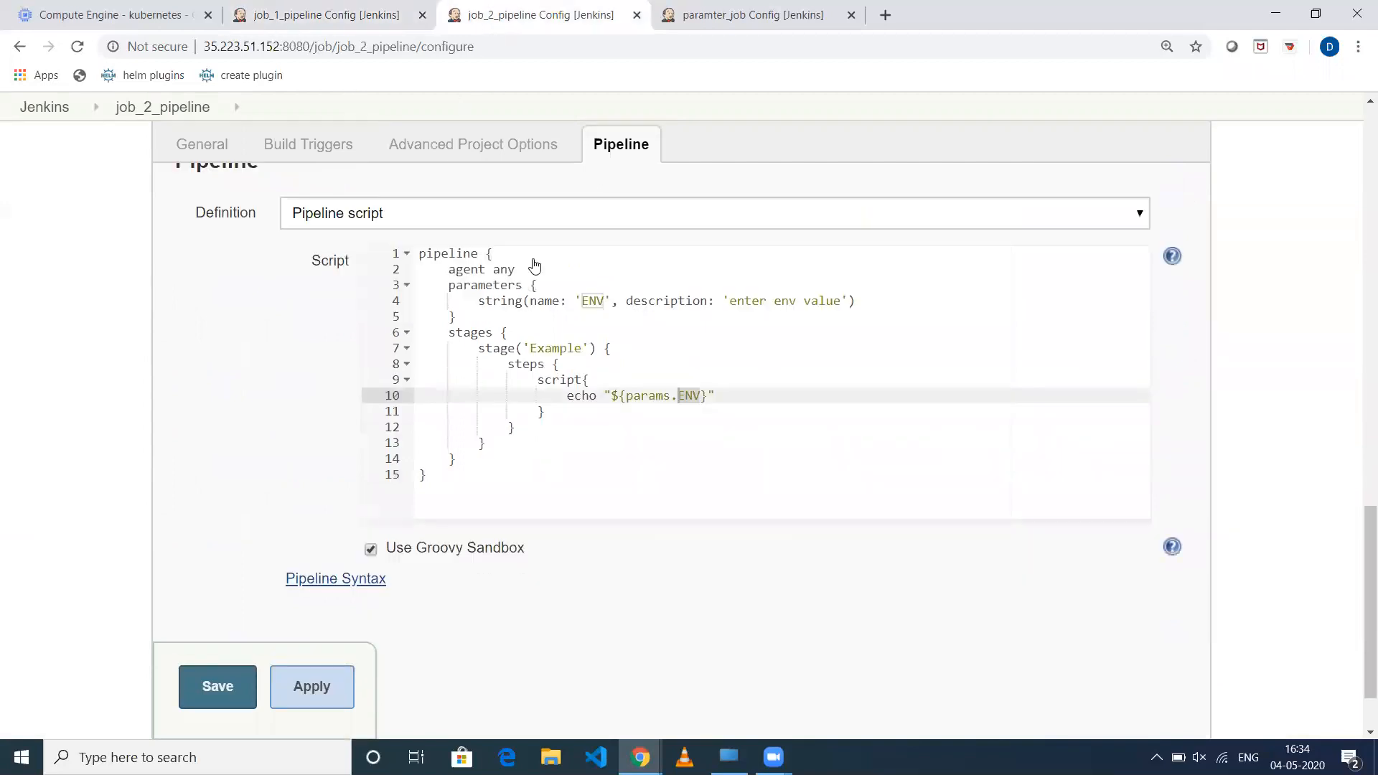
pyautogui.click(330, 26)
pyautogui.doubleClick(674, 414)
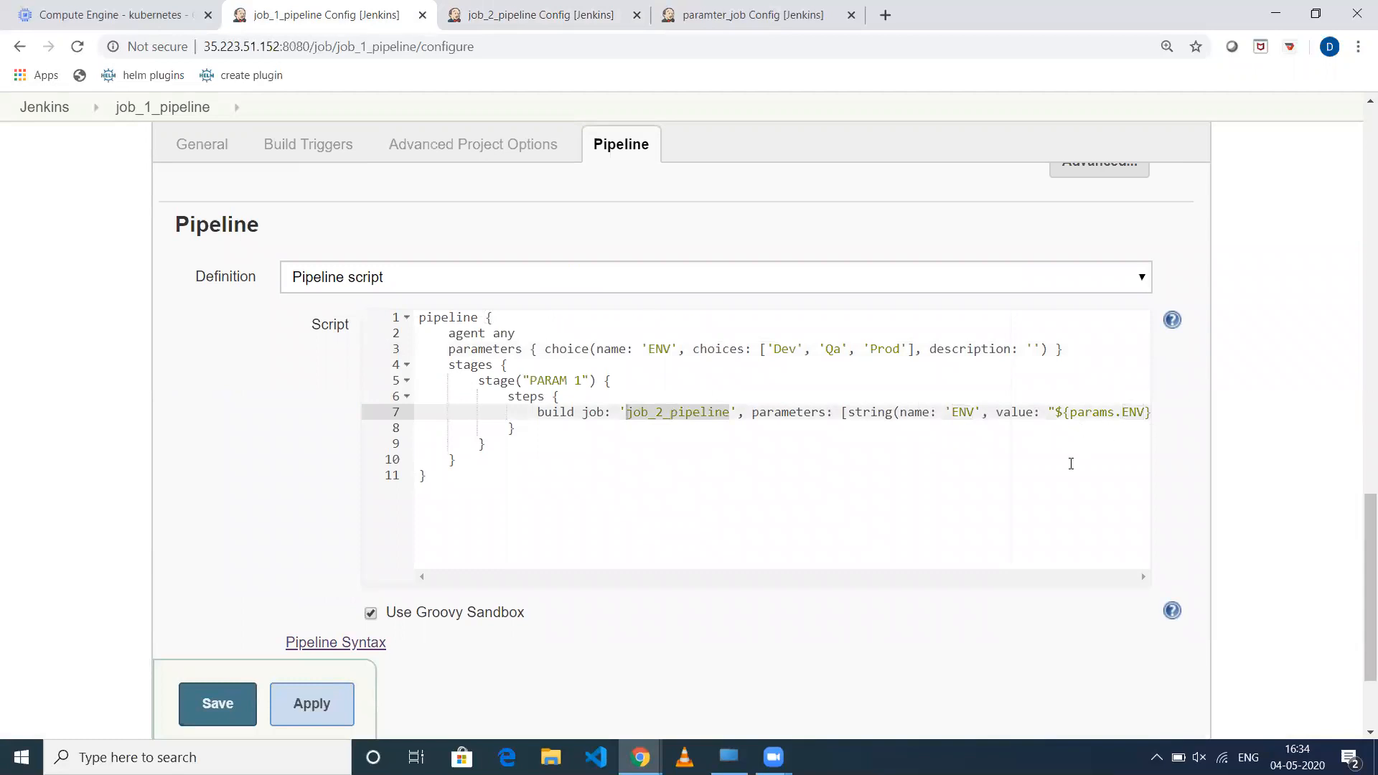
# Step: Save the configurations of job_1_pipeline and job_2_pipeline
pyautogui.click(226, 705)
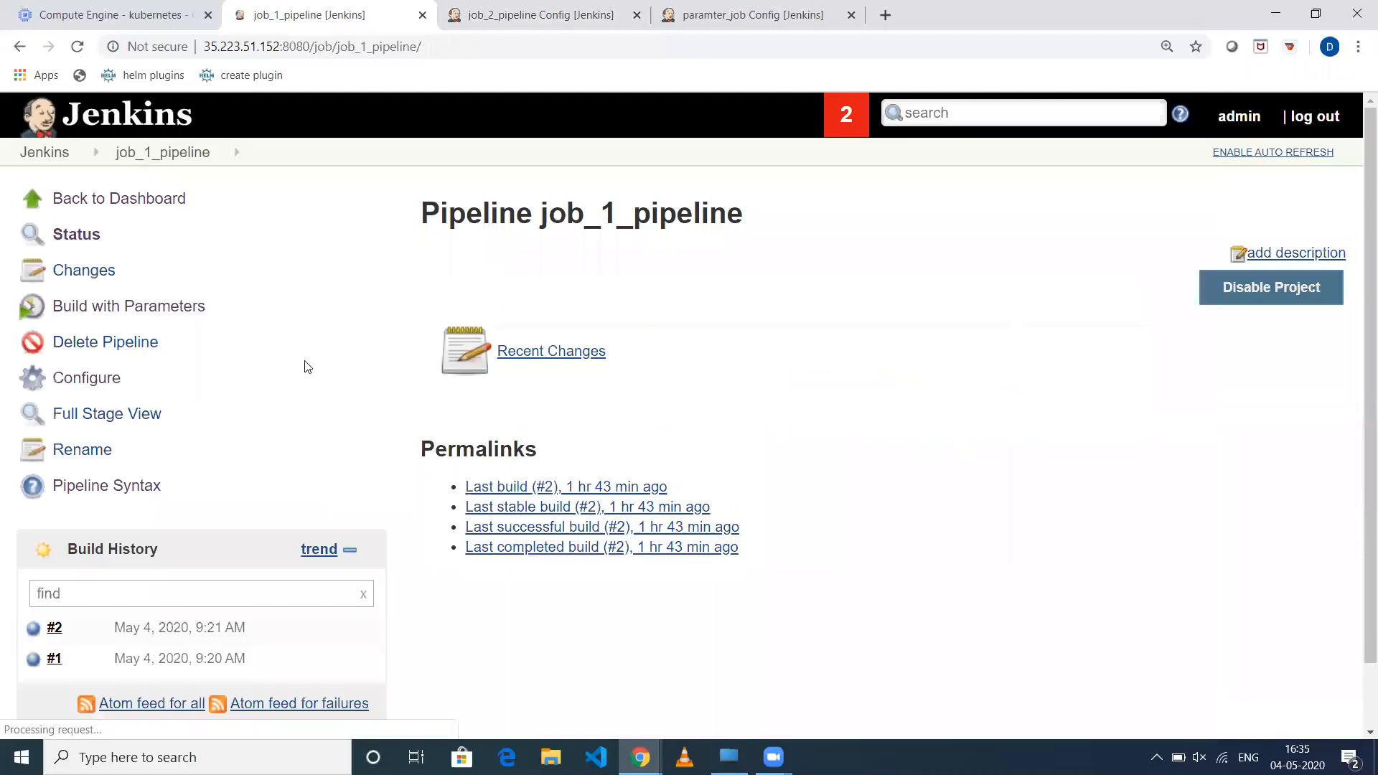
pyautogui.click(502, 15)
pyautogui.click(295, 690)
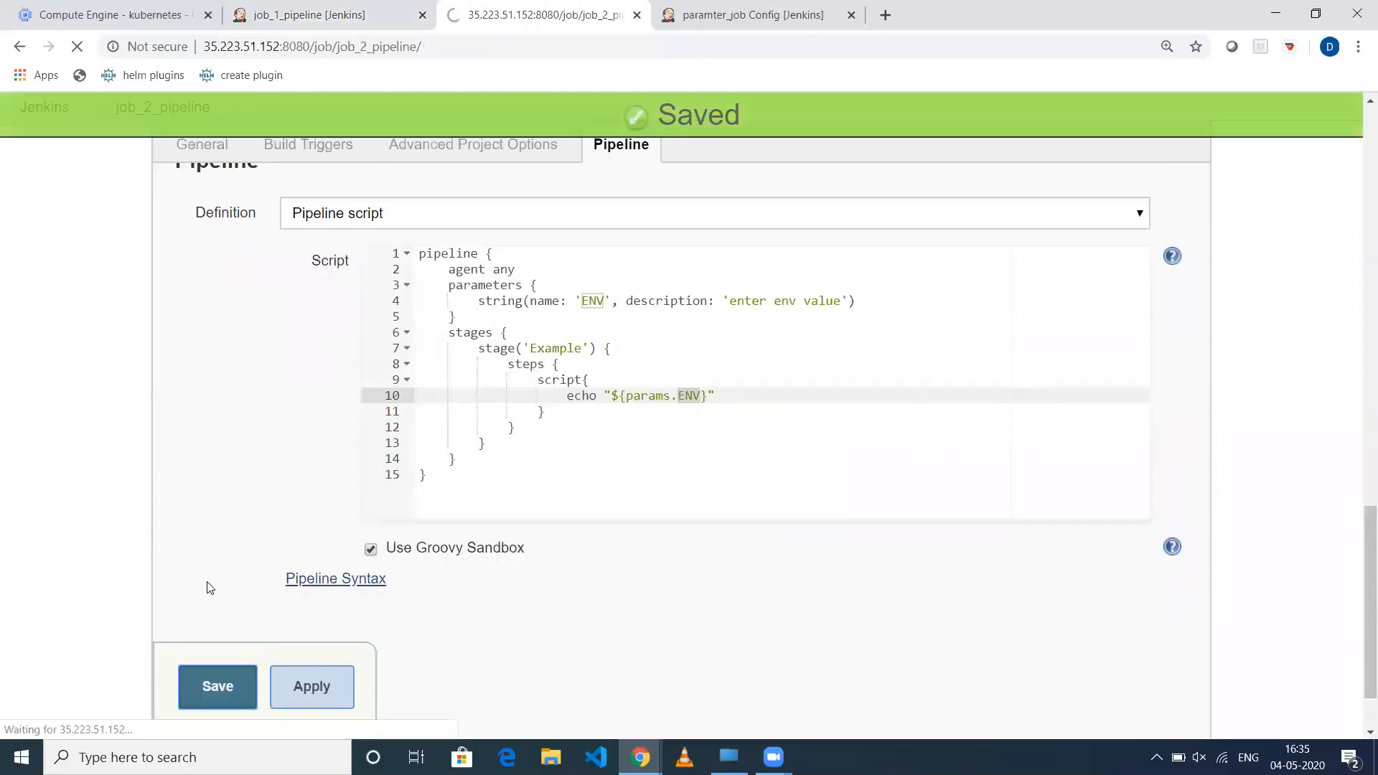
# Step: Build job_1_pipeline with ENV set to Prod and follow the new build's console output
pyautogui.click(290, 17)
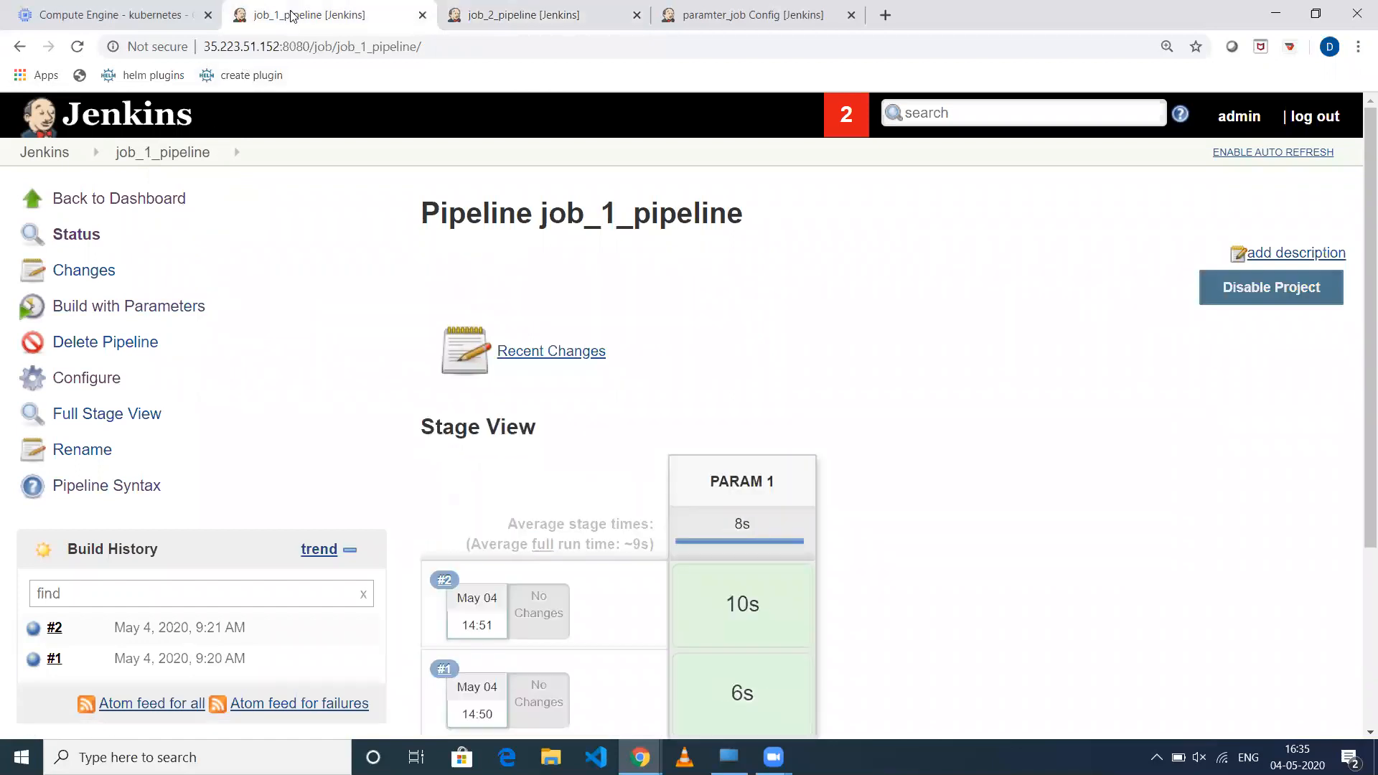
pyautogui.click(127, 307)
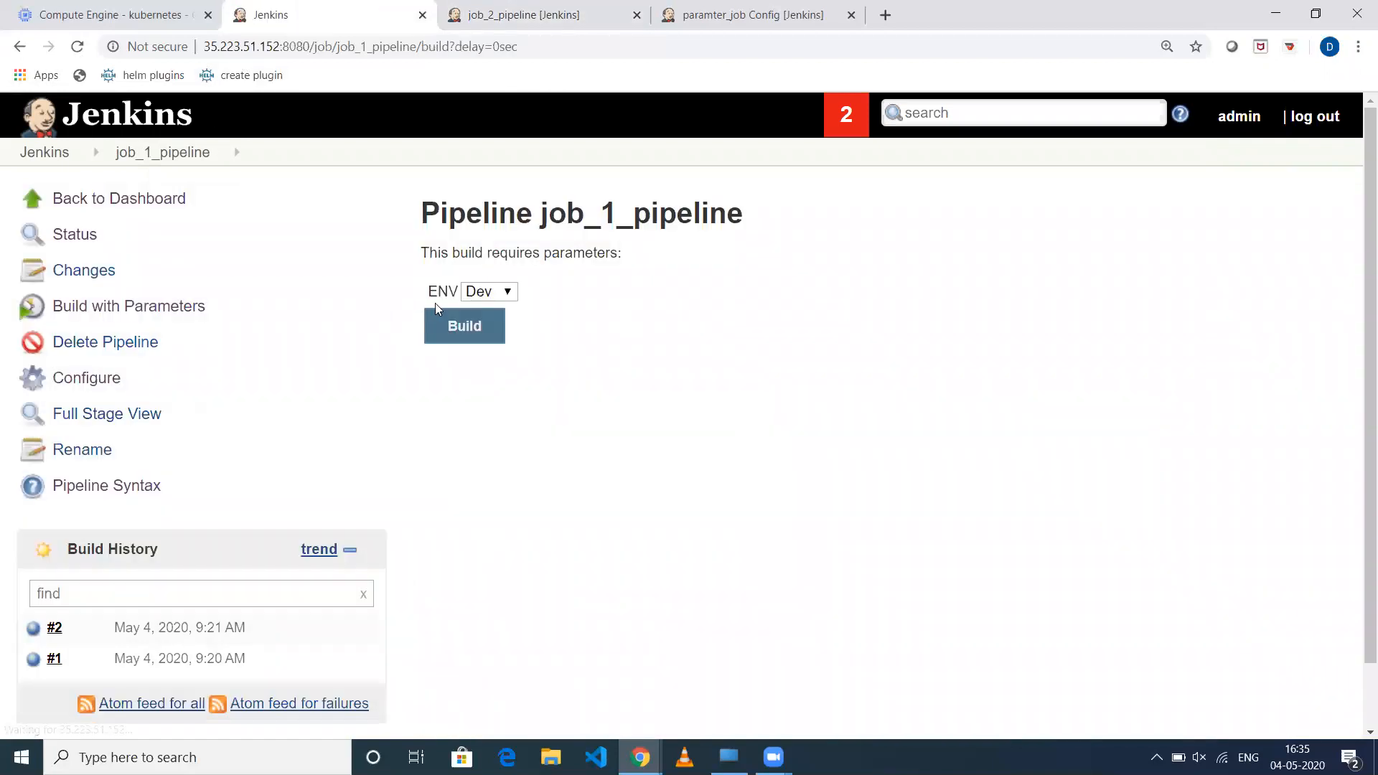
pyautogui.click(475, 291)
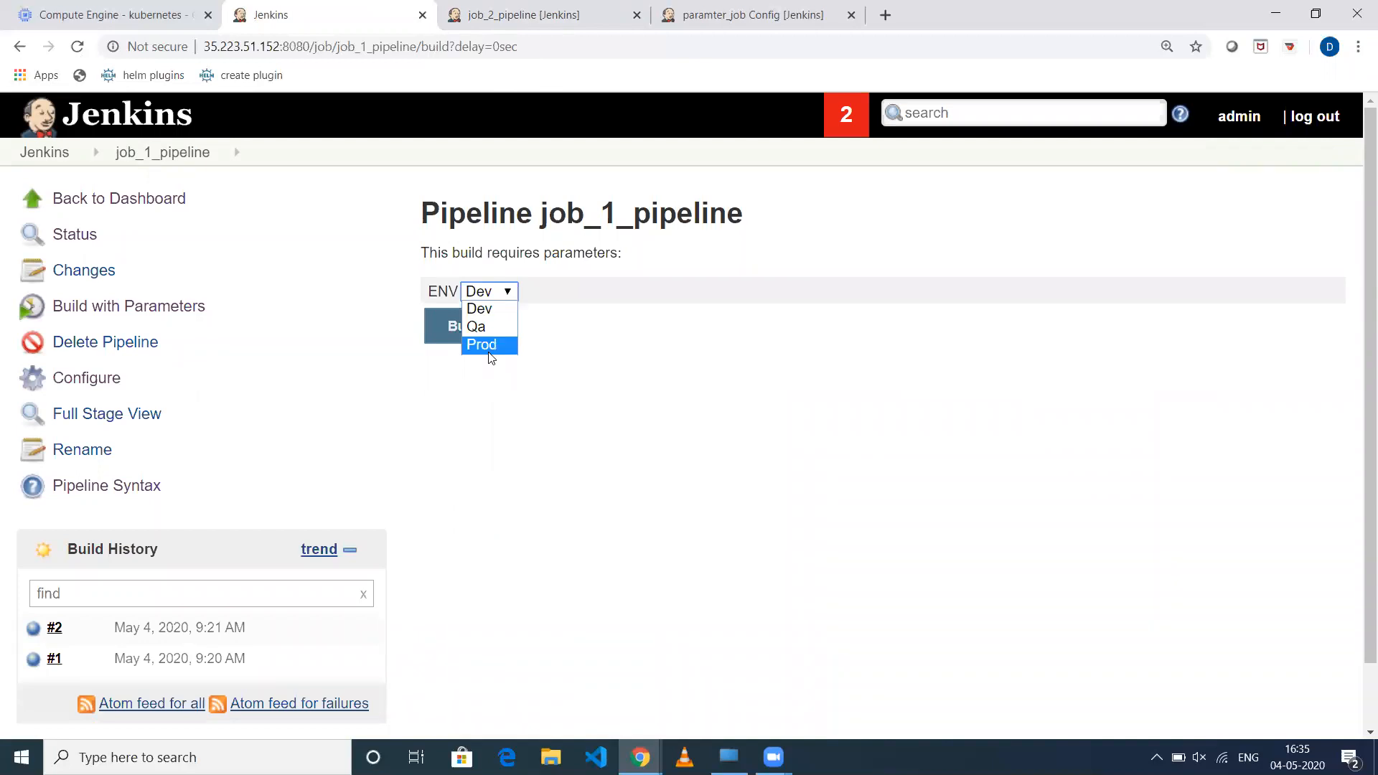
pyautogui.click(489, 351)
pyautogui.click(481, 334)
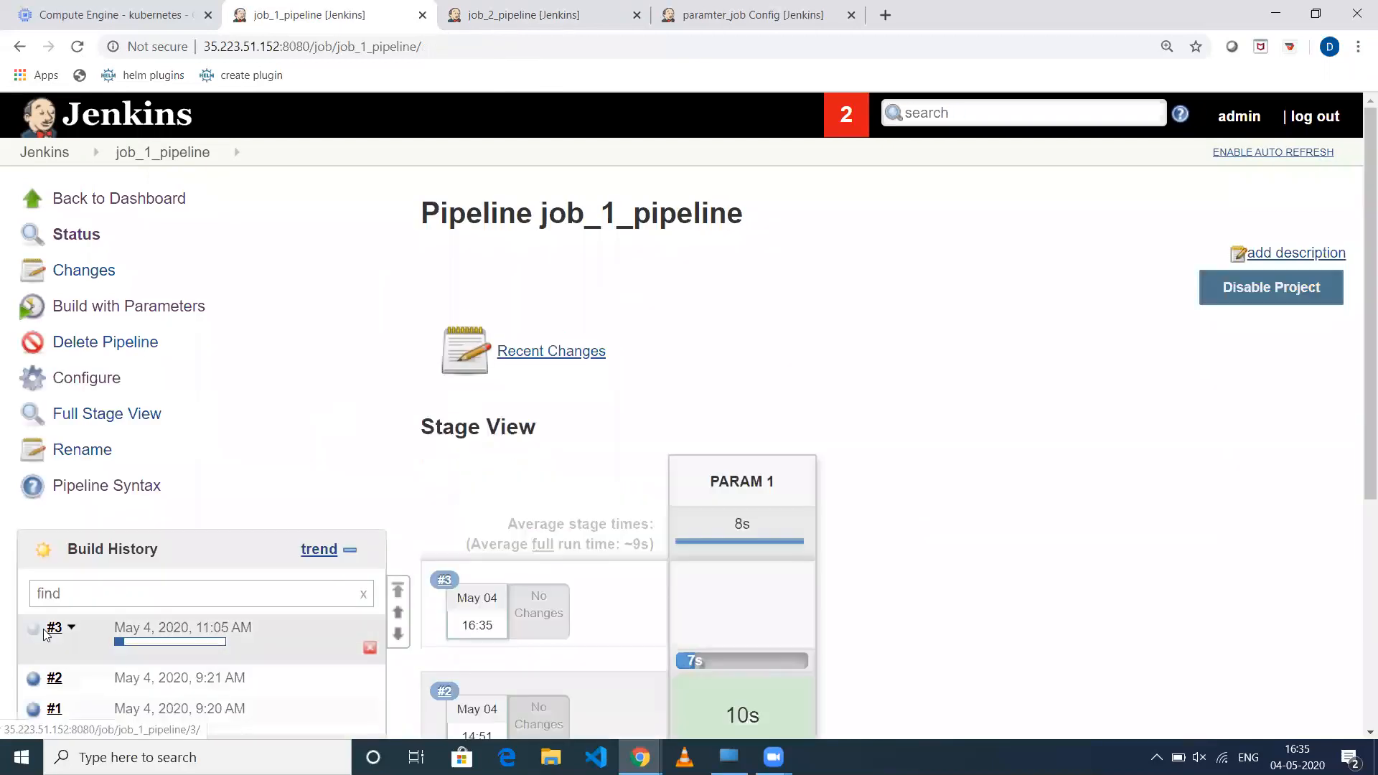
pyautogui.click(35, 630)
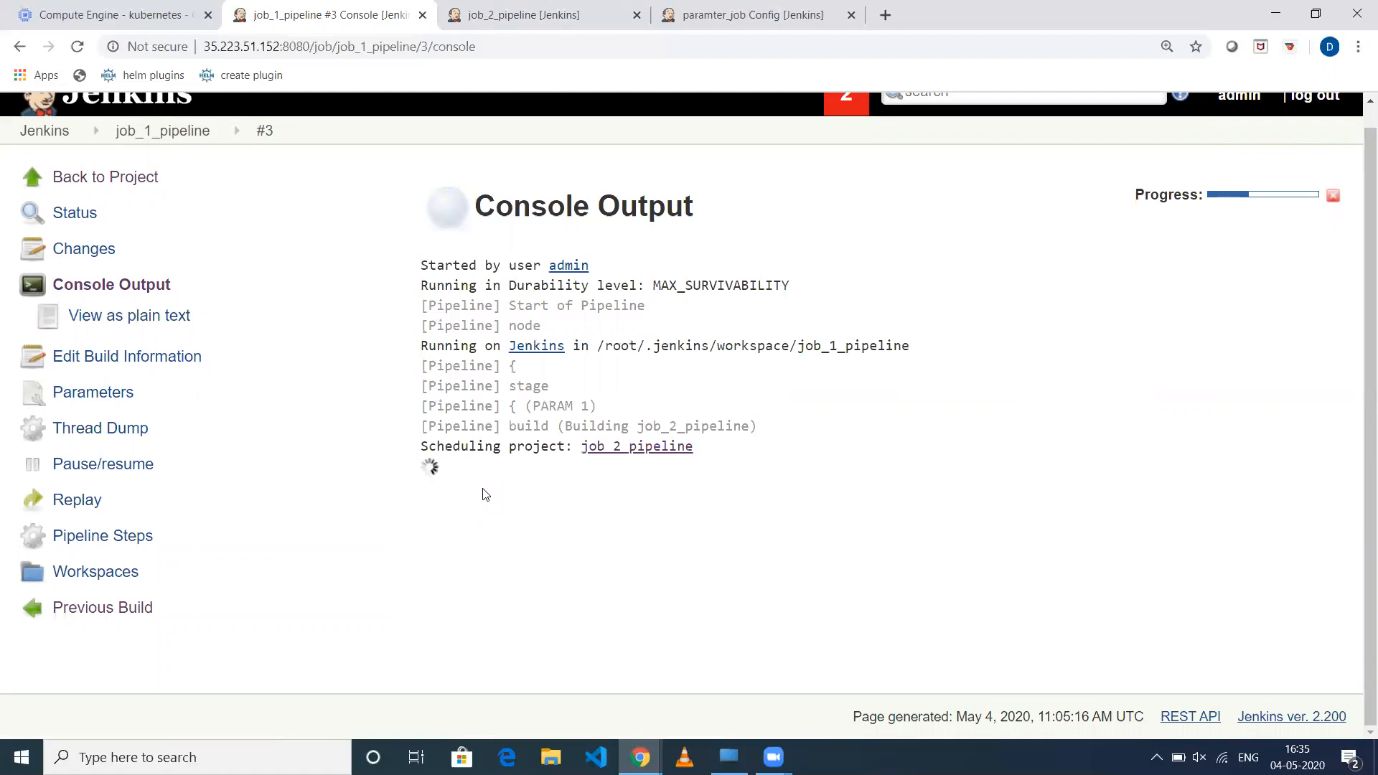
pyautogui.moveTo(421, 446); pyautogui.dragTo(573, 450)
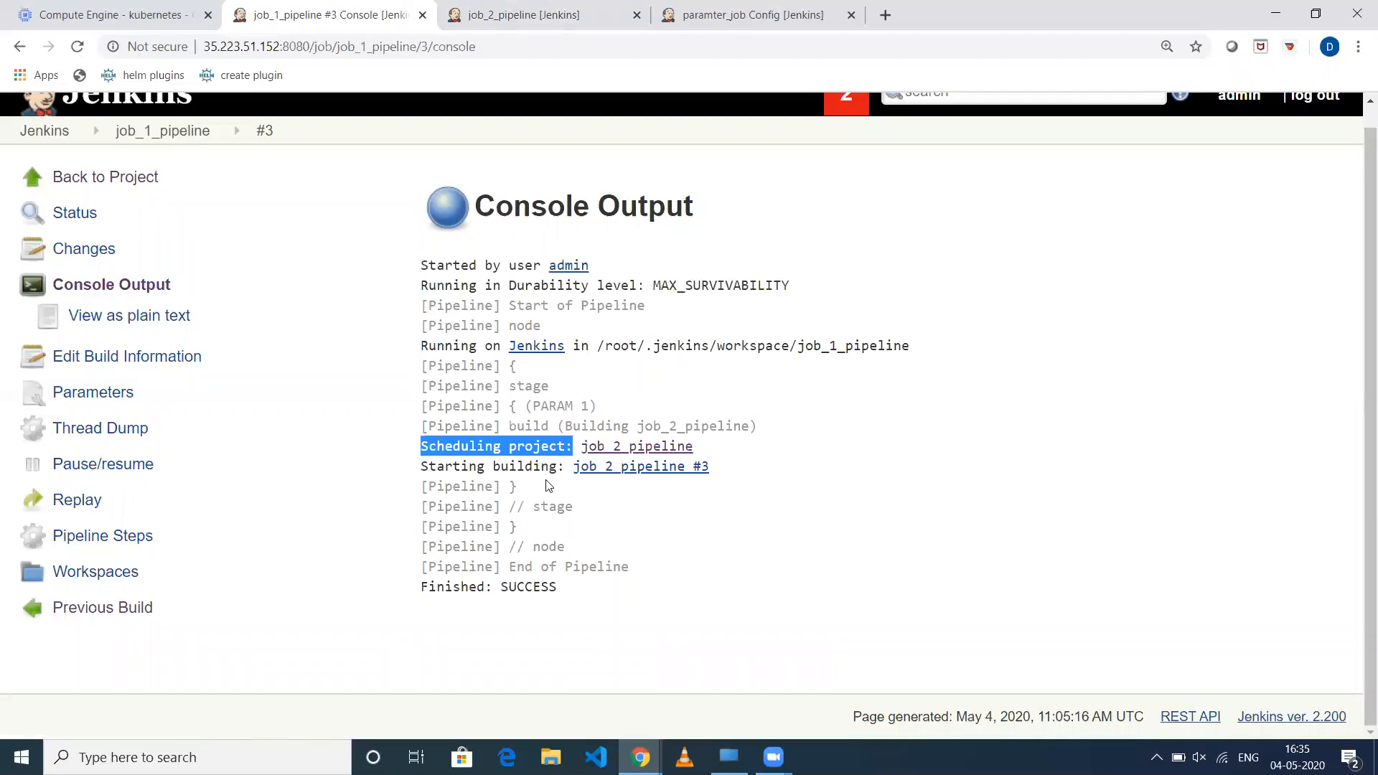
# Step: Refresh job_2_pipeline's page and check the echoed ENV value in the console output of build #3
pyautogui.click(523, 14)
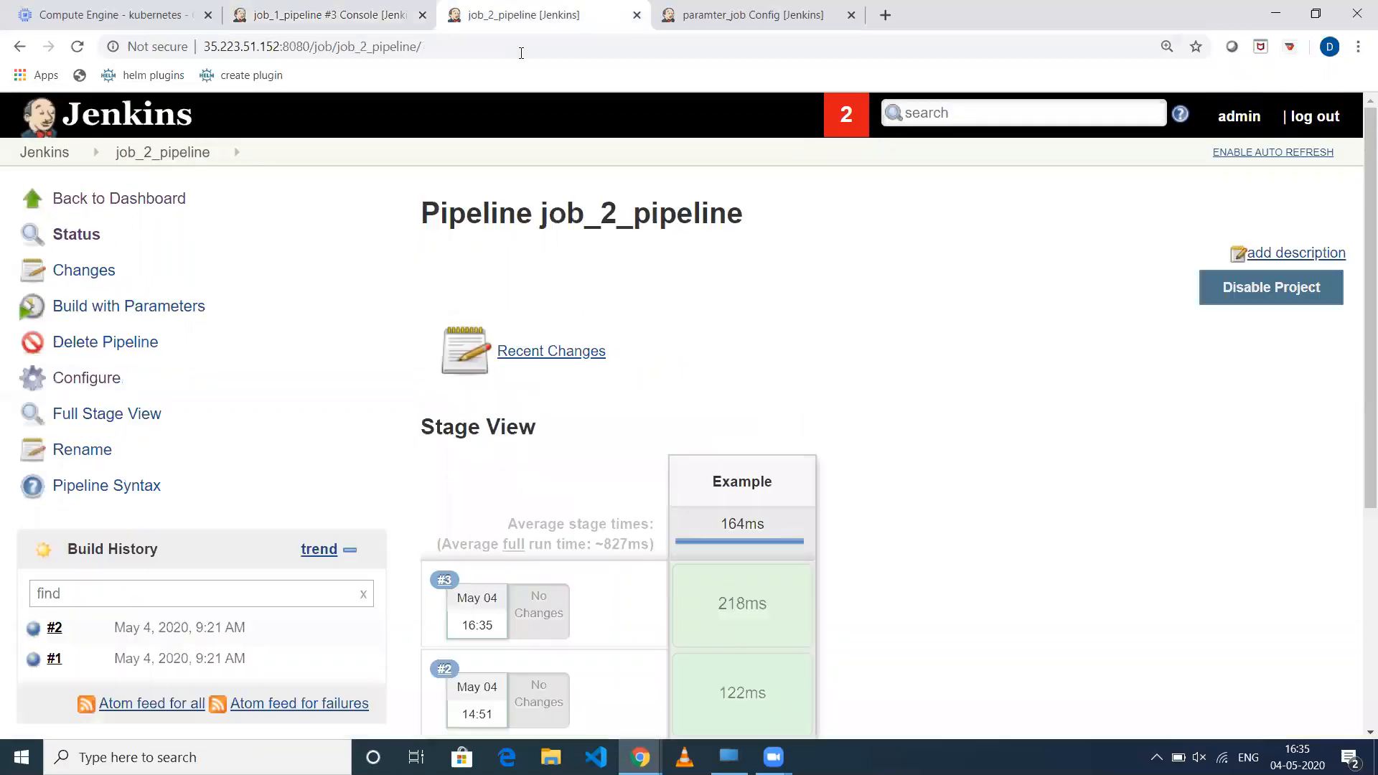
pyautogui.click(79, 46)
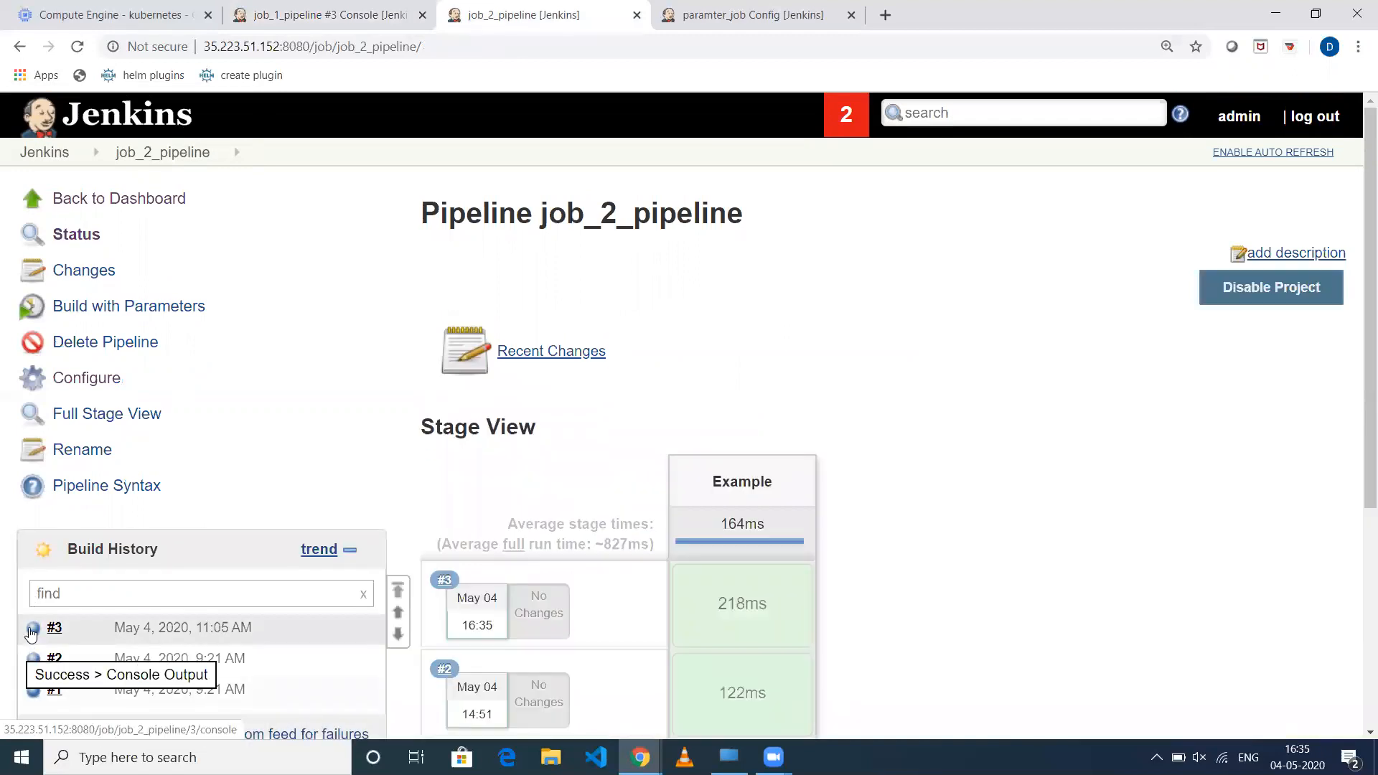
pyautogui.click(30, 632)
pyautogui.scroll(-1, 397, 497)
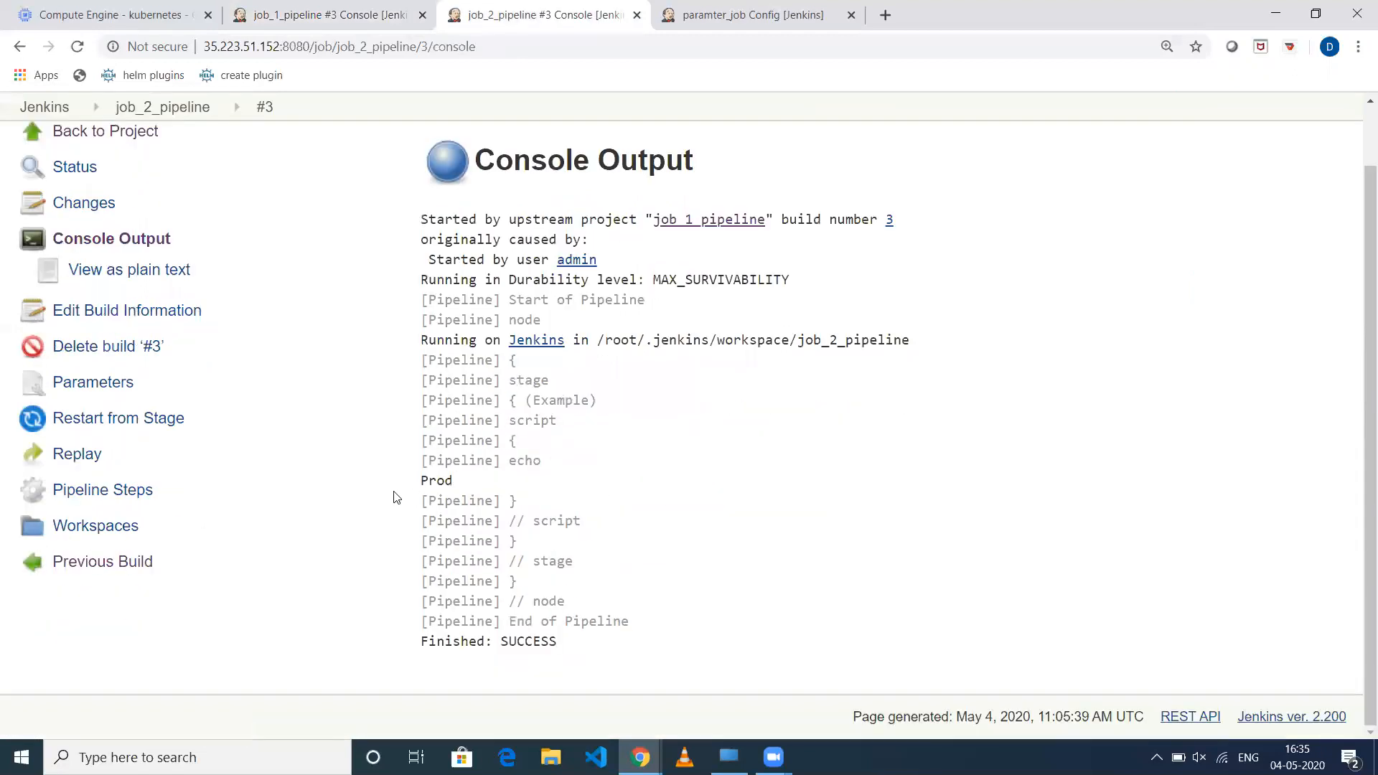
pyautogui.doubleClick(464, 480)
# Step: Build job_1_pipeline again with ENV set to Dev and open the new build's console output
pyautogui.click(330, 14)
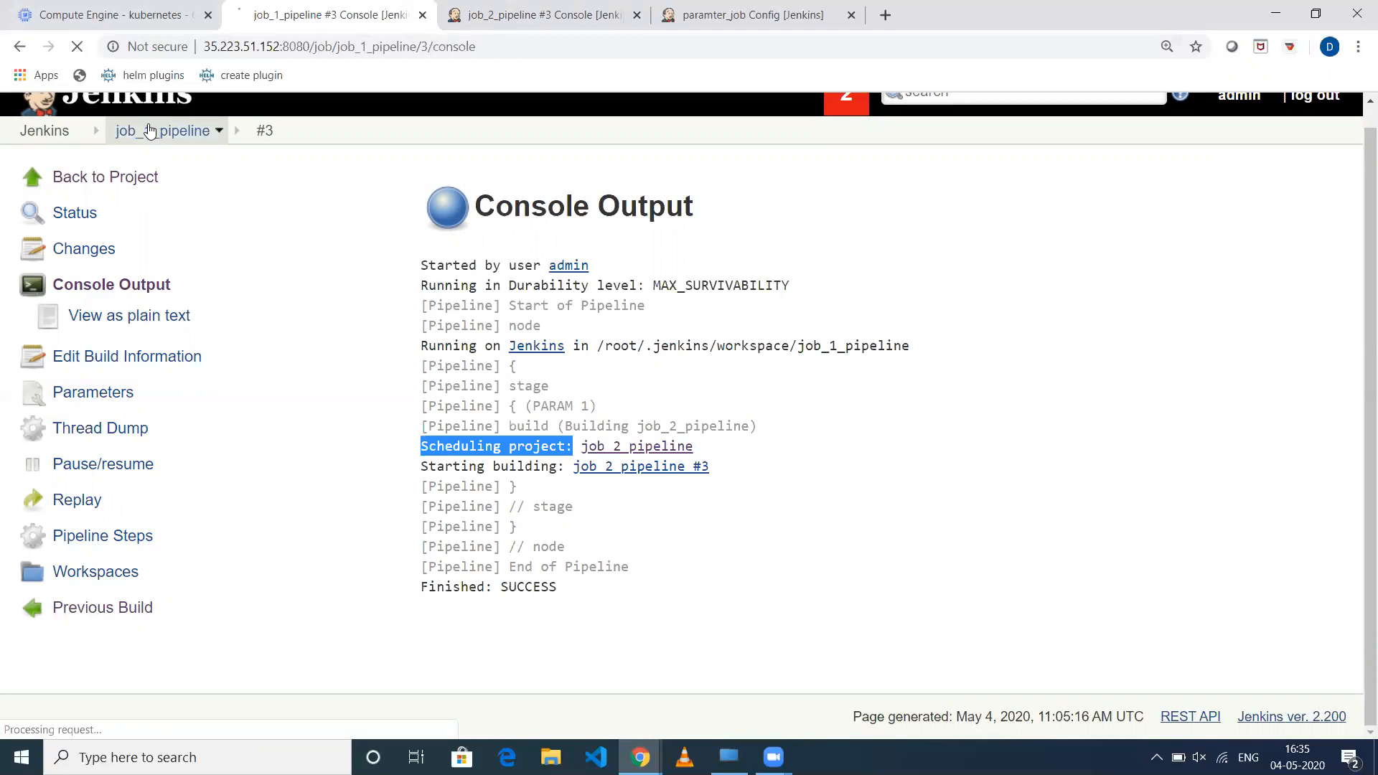
pyautogui.click(148, 131)
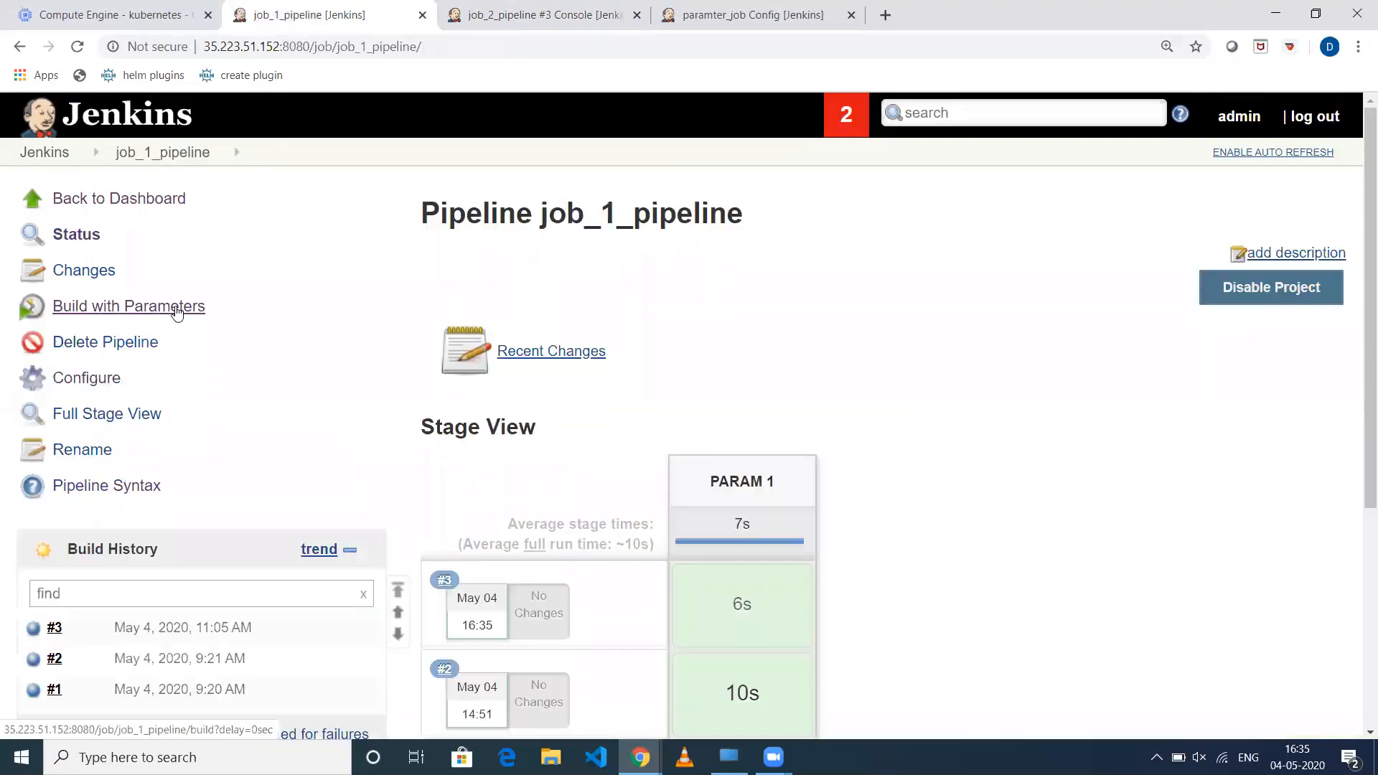
pyautogui.click(226, 310)
pyautogui.click(471, 335)
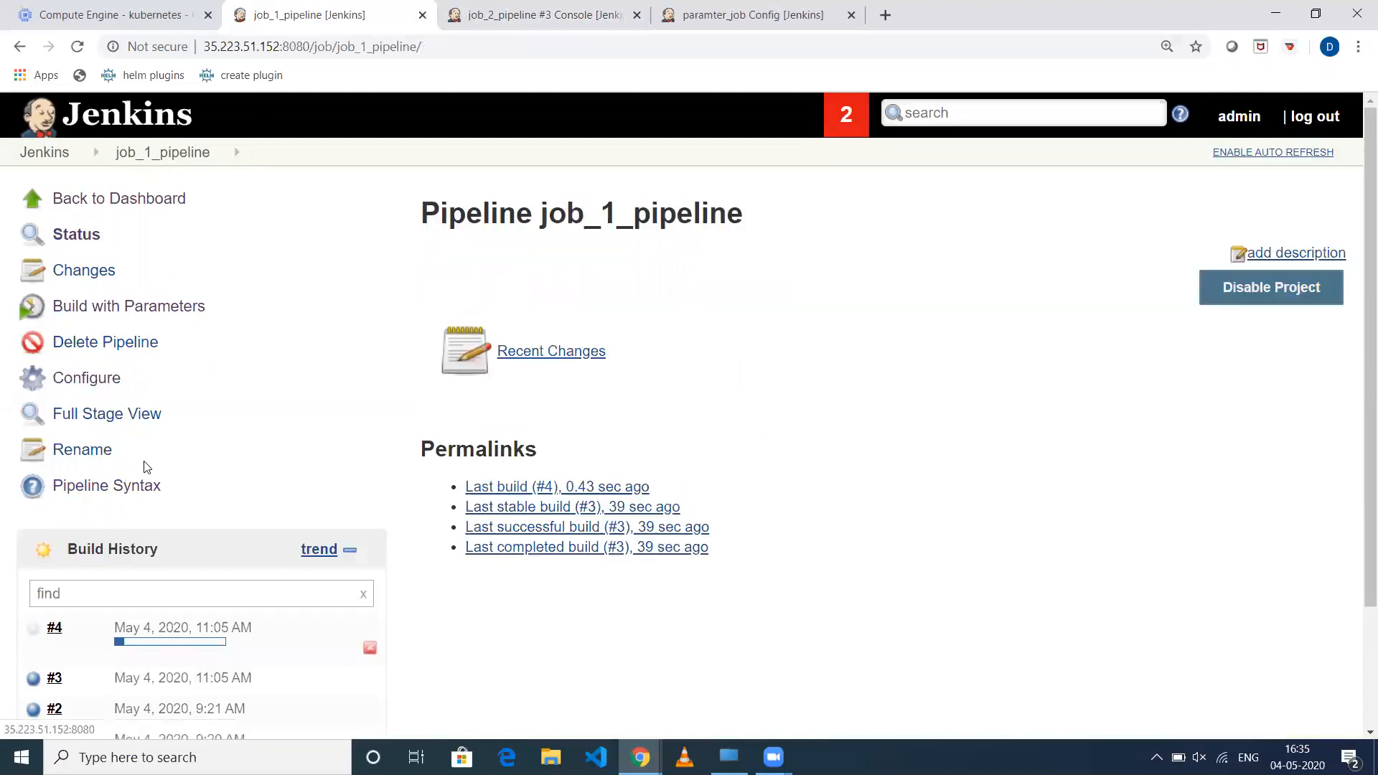
pyautogui.click(34, 632)
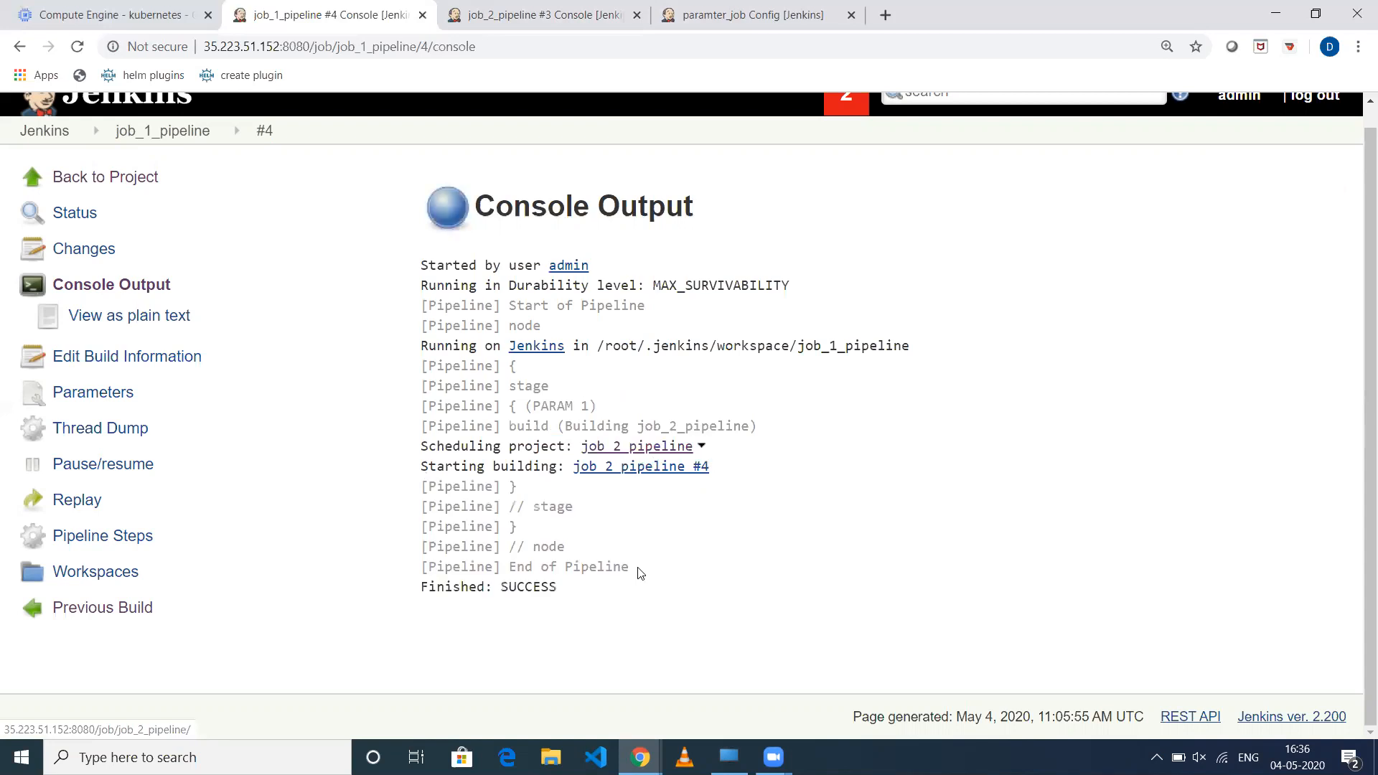
# Step: Load the console output of job_2_pipeline's build #4 by changing the build number in the address, and check the echoed ENV value
pyautogui.hotkey('ctrl', 'Tab')
pyautogui.click(77, 47)
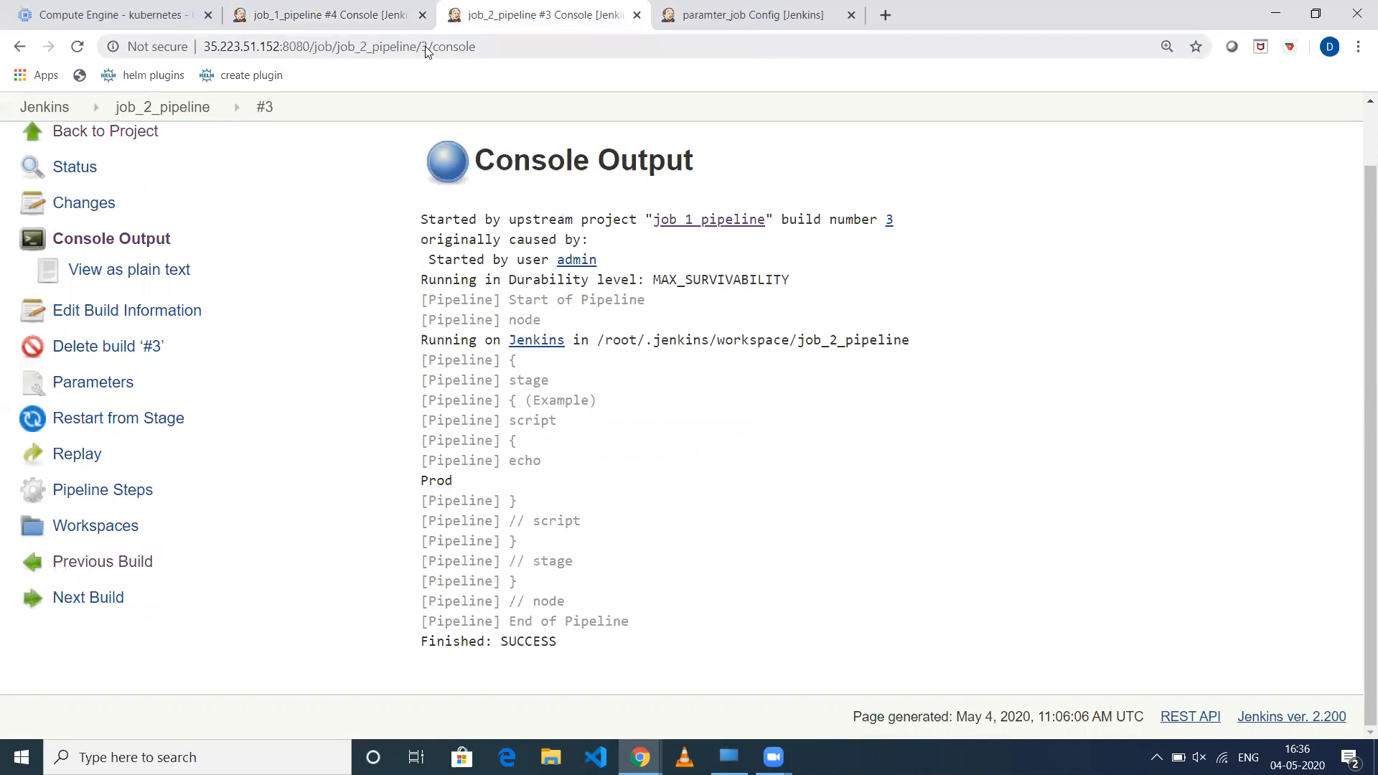
pyautogui.click(426, 47)
pyautogui.press('Home')
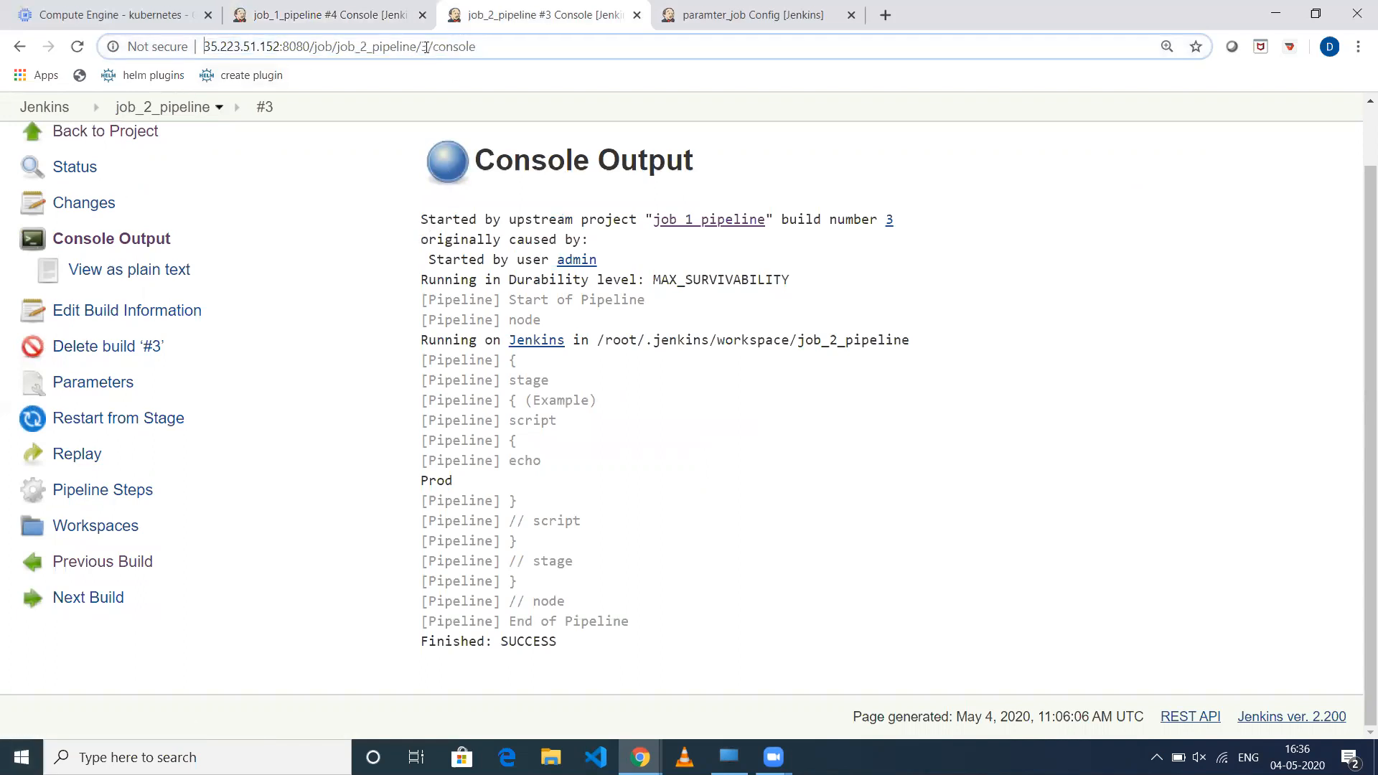
pyautogui.press('BackSpace')
pyautogui.write('4')
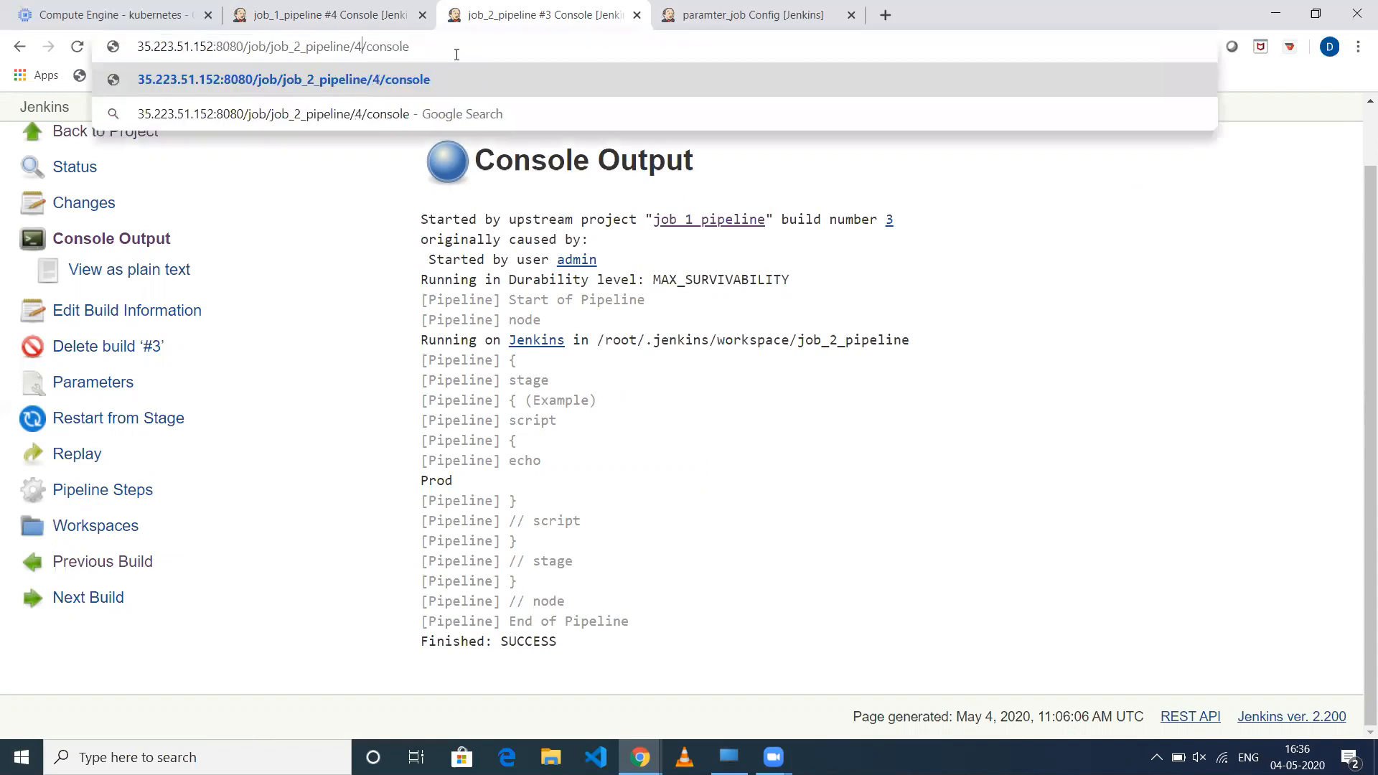
pyautogui.press('Return')
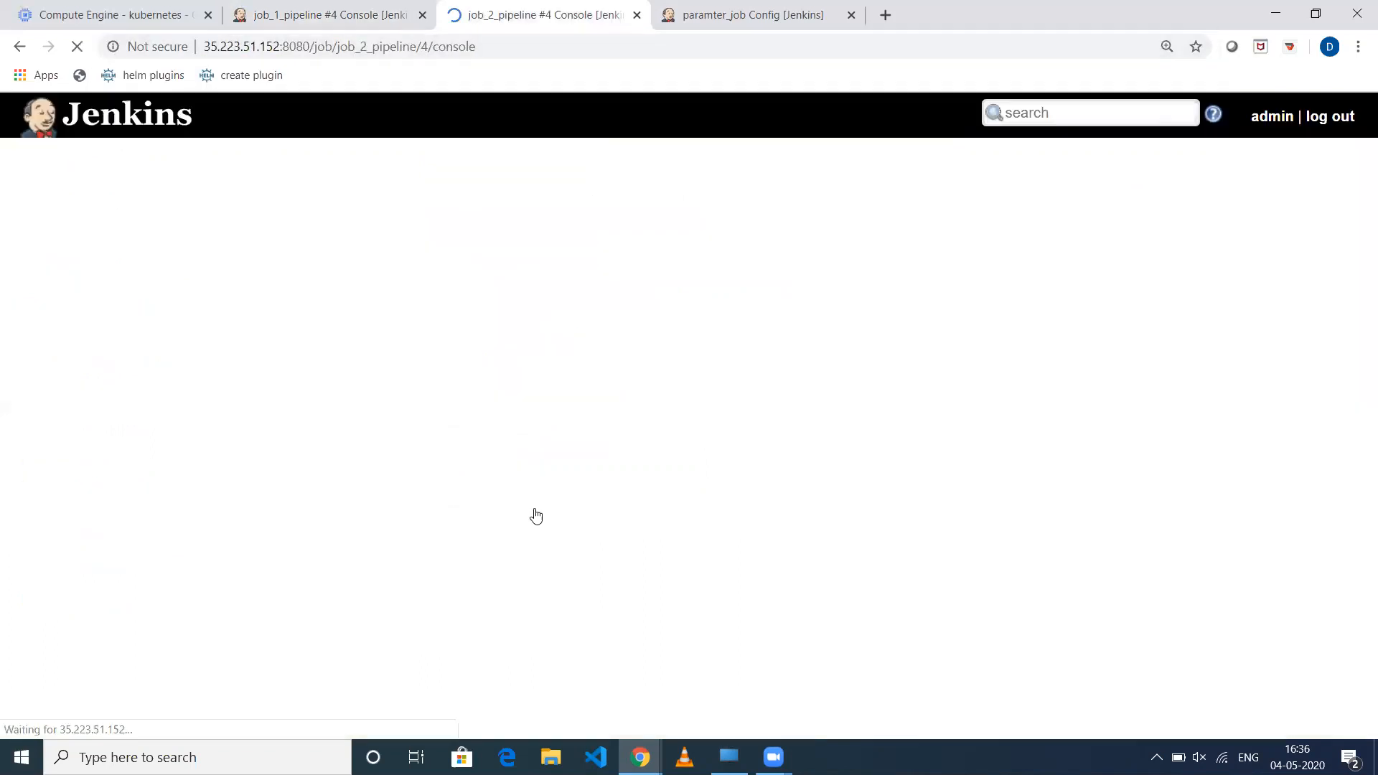
pyautogui.moveTo(445, 547); pyautogui.dragTo(410, 551)
pyautogui.click(502, 556)
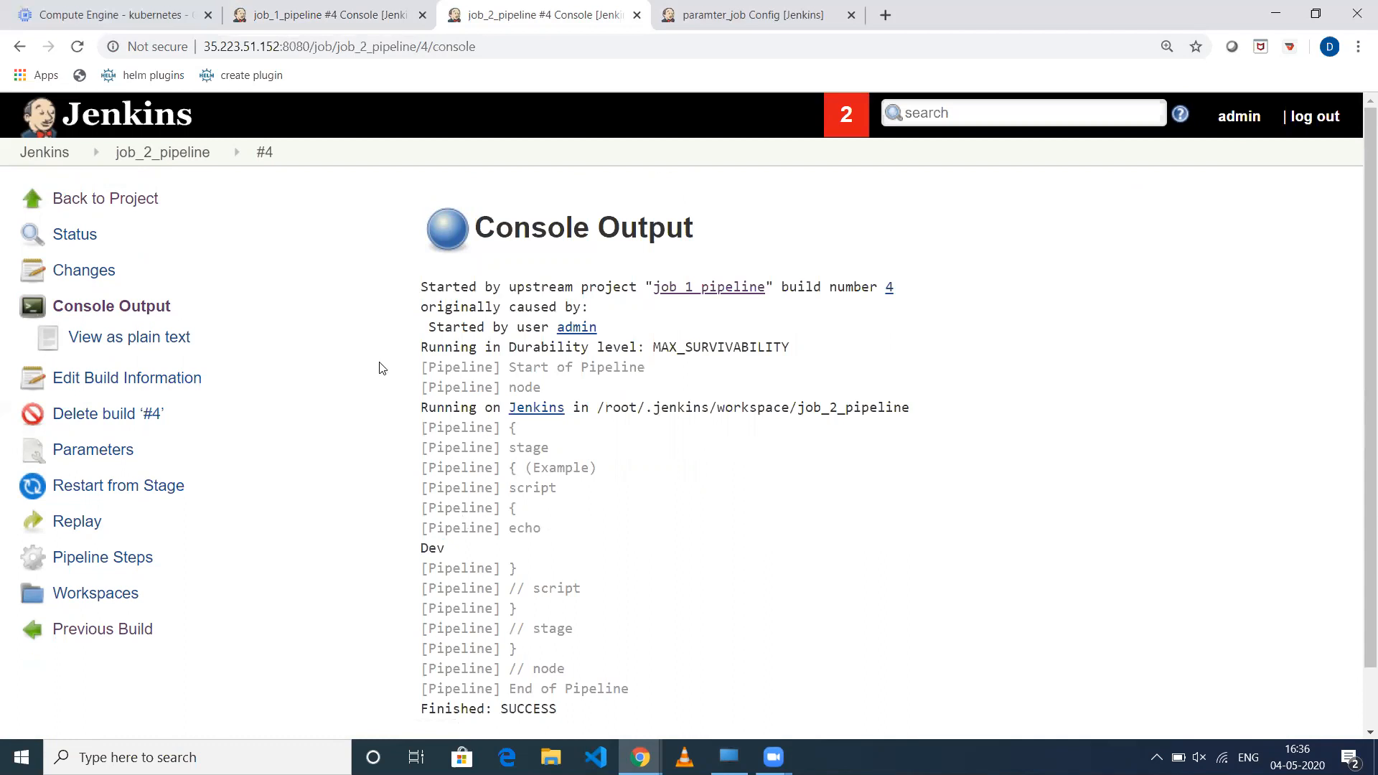